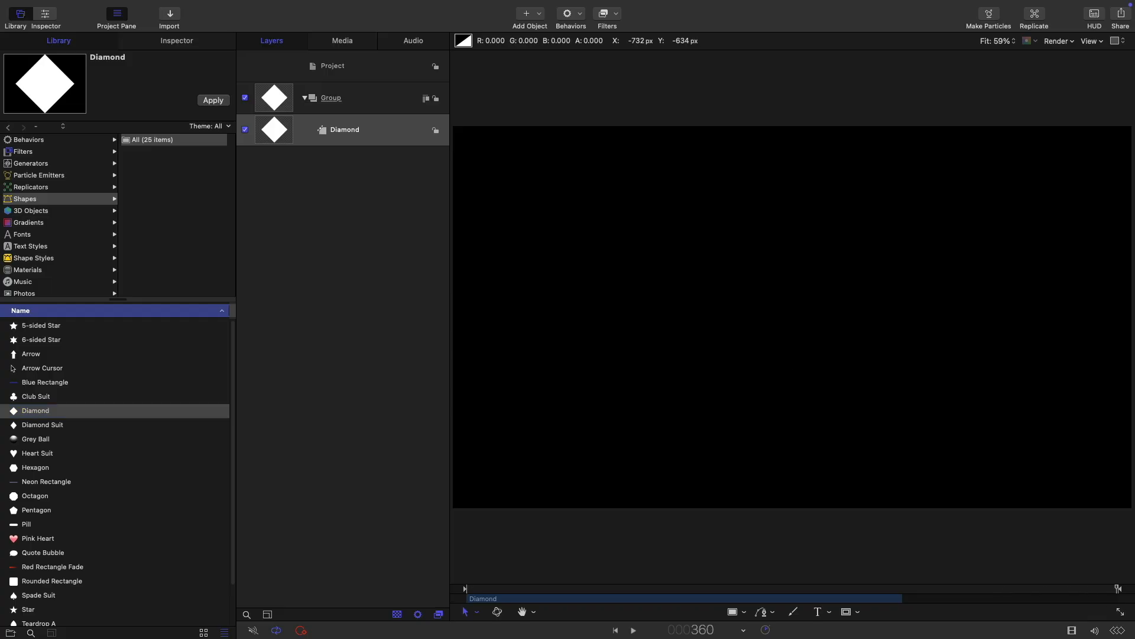
Step: Extend the Diamond layer's out point to frame 360, then return to frame 1
click(132, 6)
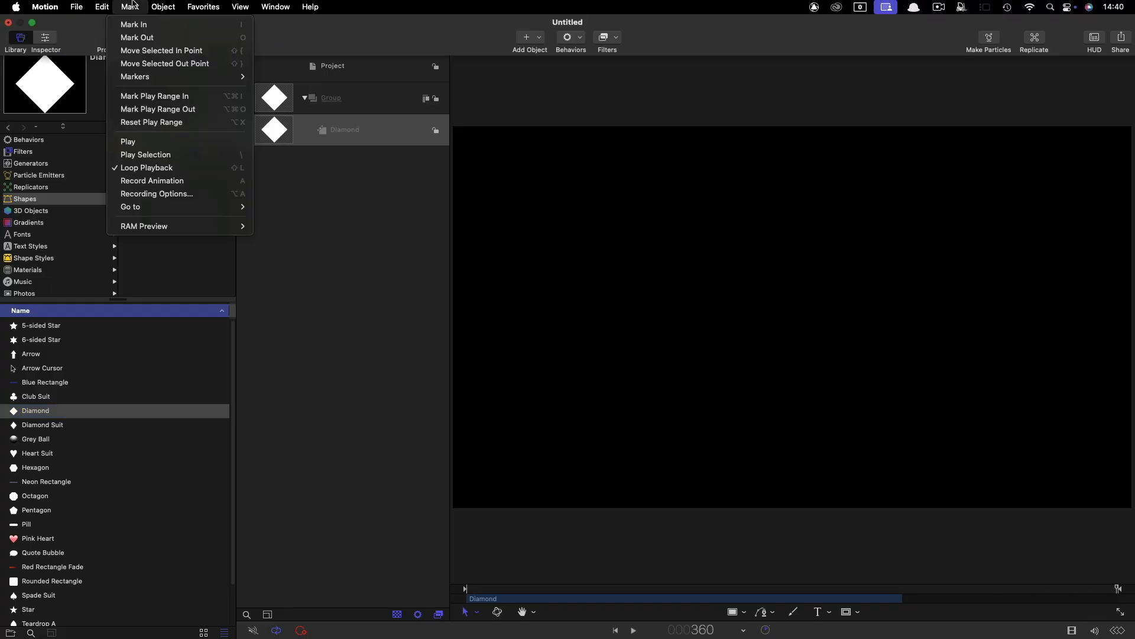
click(140, 36)
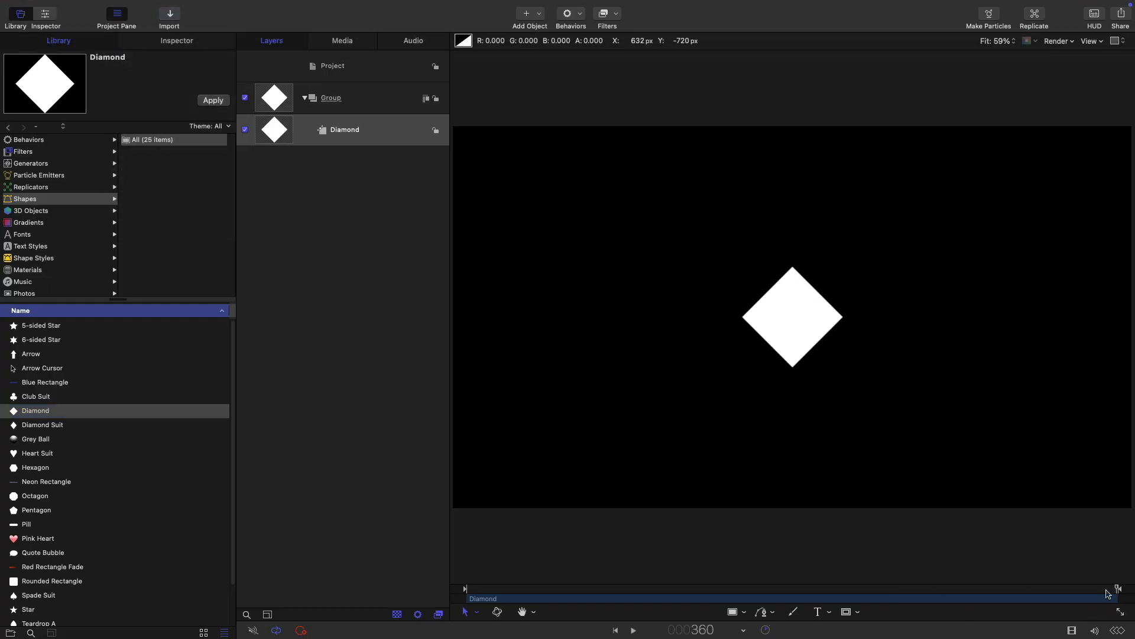
key(Home)
click(176, 40)
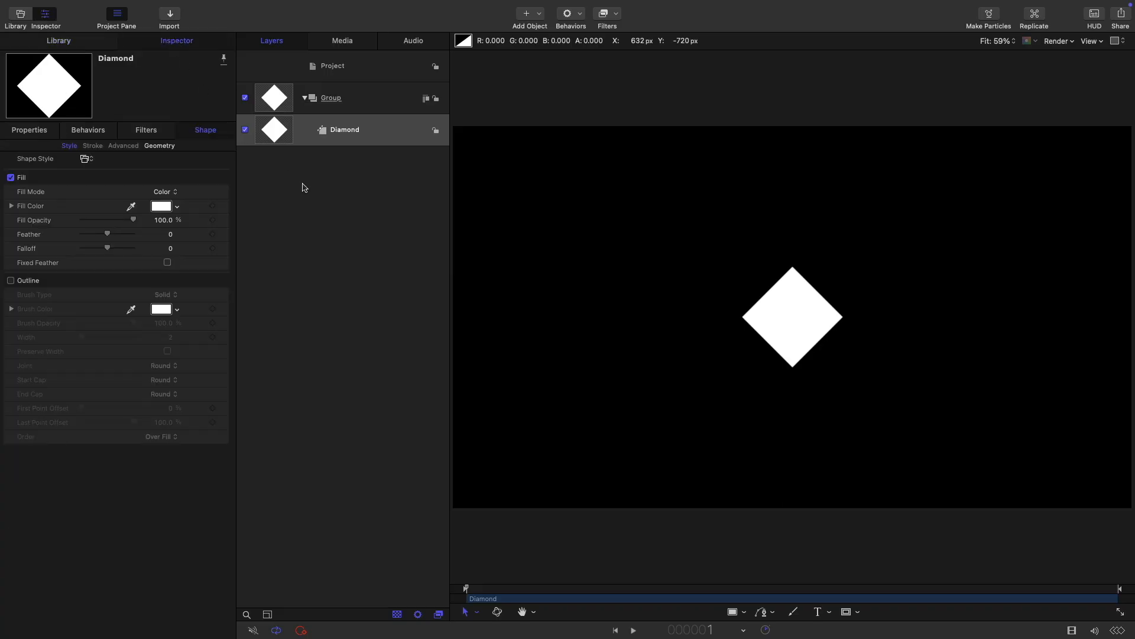
Step: Enable the diamond's outline and set its fill opacity to 20%
click(11, 280)
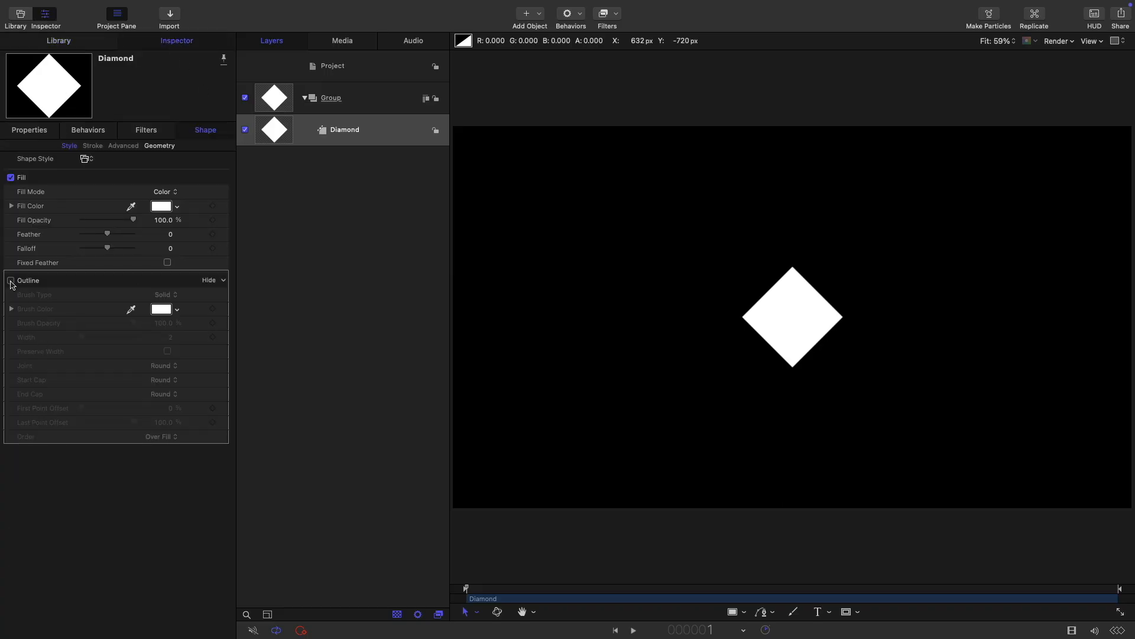
click(173, 219)
text(2)
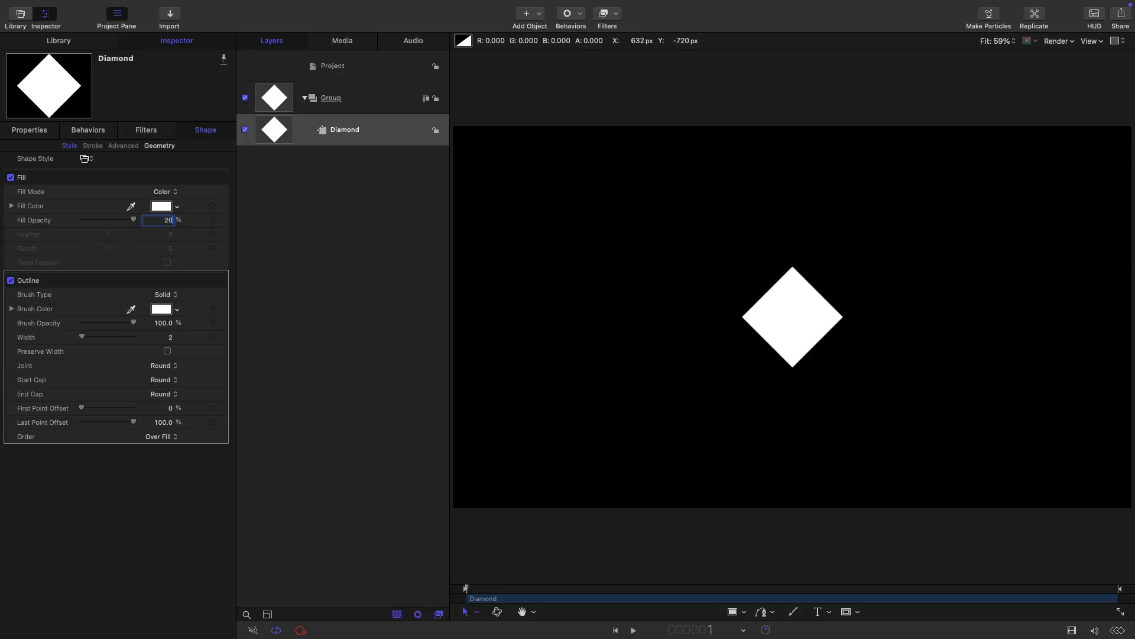
text(0)
key(Return)
Step: Change the outline brush colour to grey
click(160, 309)
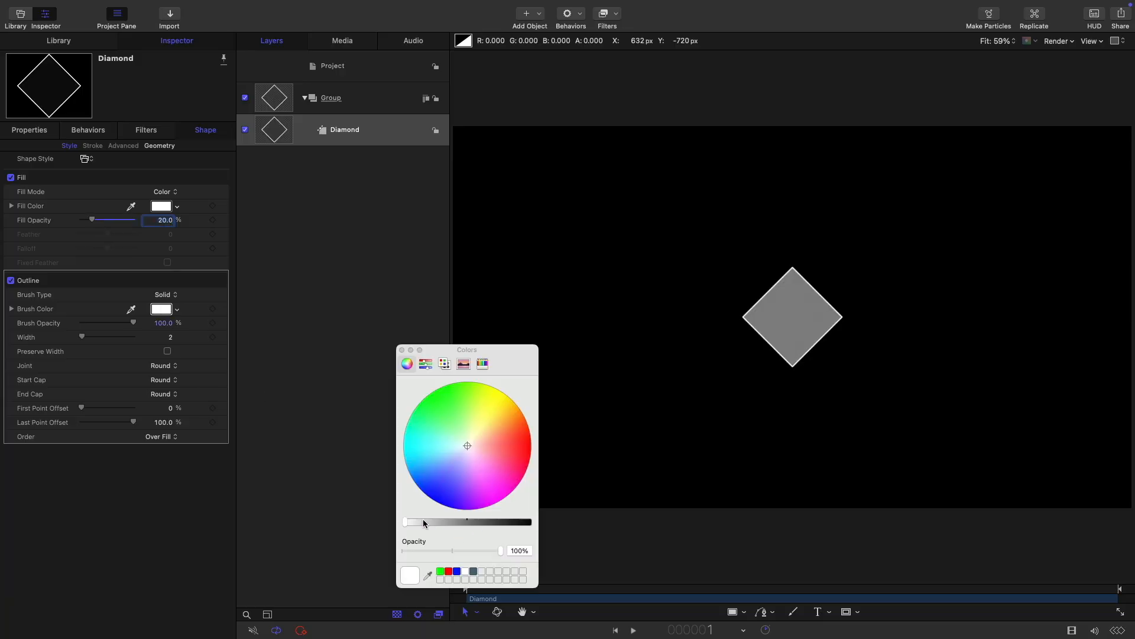
mouse_move(424, 522)
mouse_down()
mouse_move(473, 533)
mouse_move(435, 535)
mouse_up()
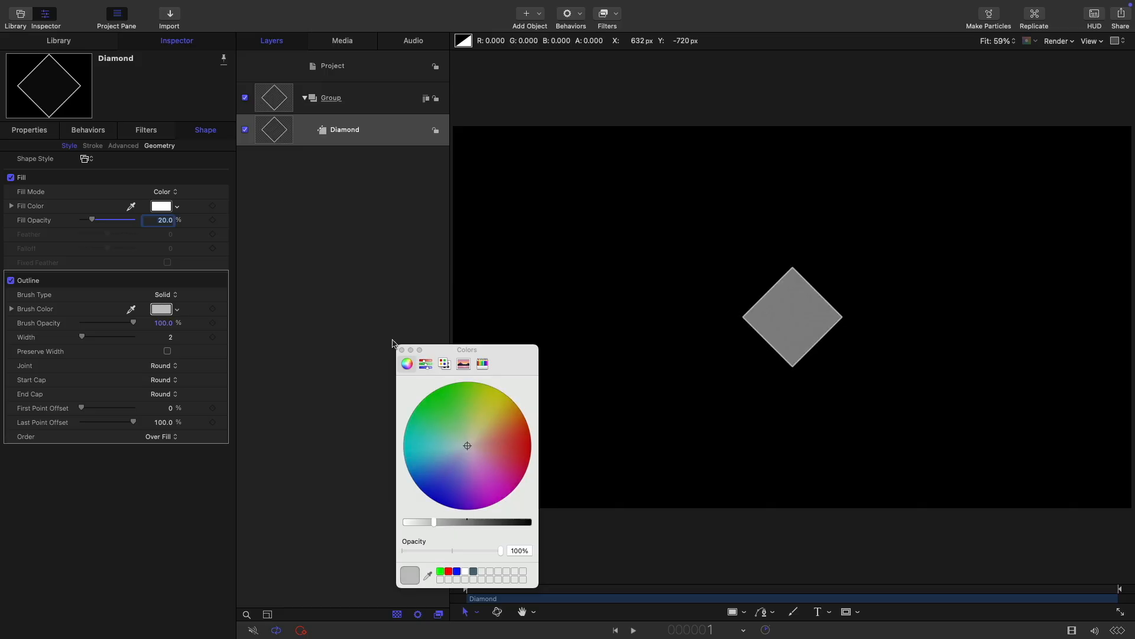
click(402, 350)
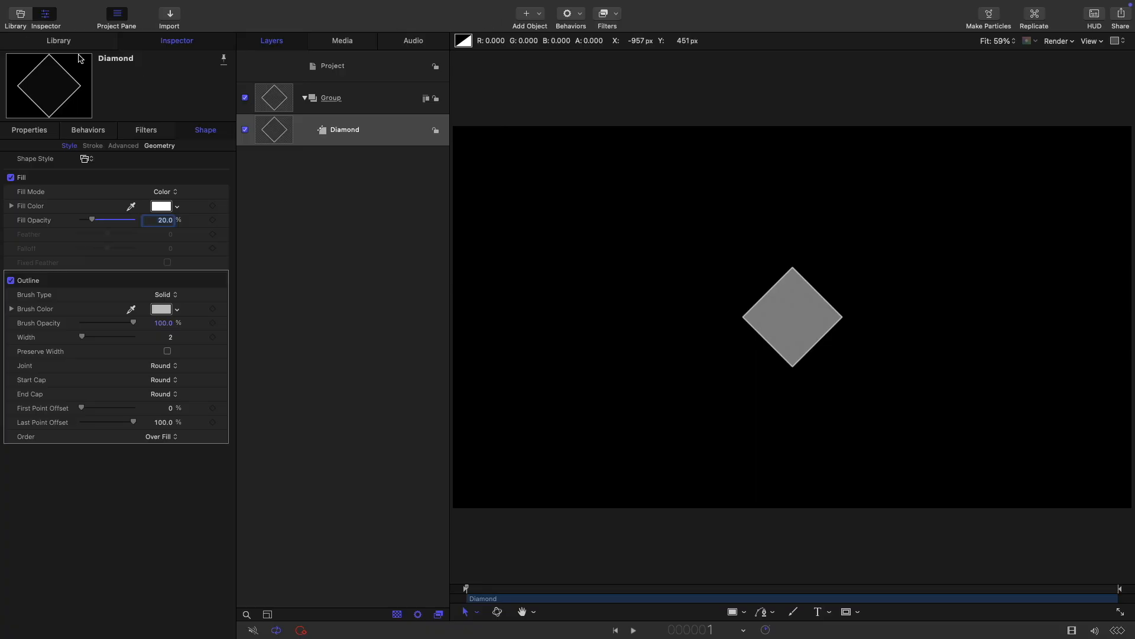
click(31, 129)
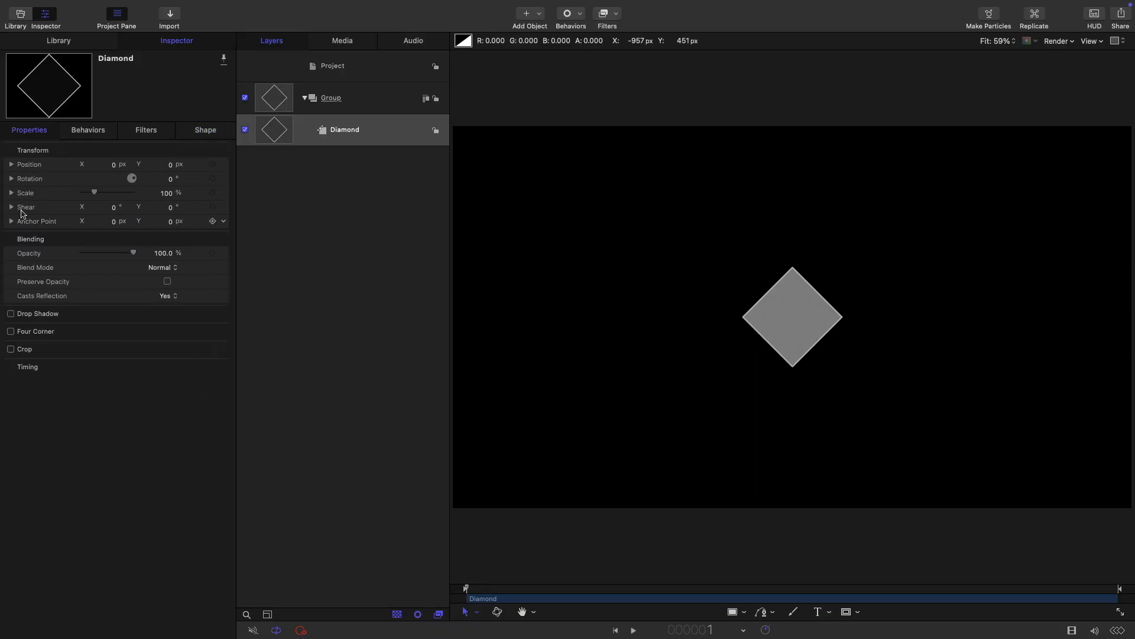
Step: Add a Ramp behaviour to Rotation ending at 90°, then scrub to preview the spin
click(224, 178)
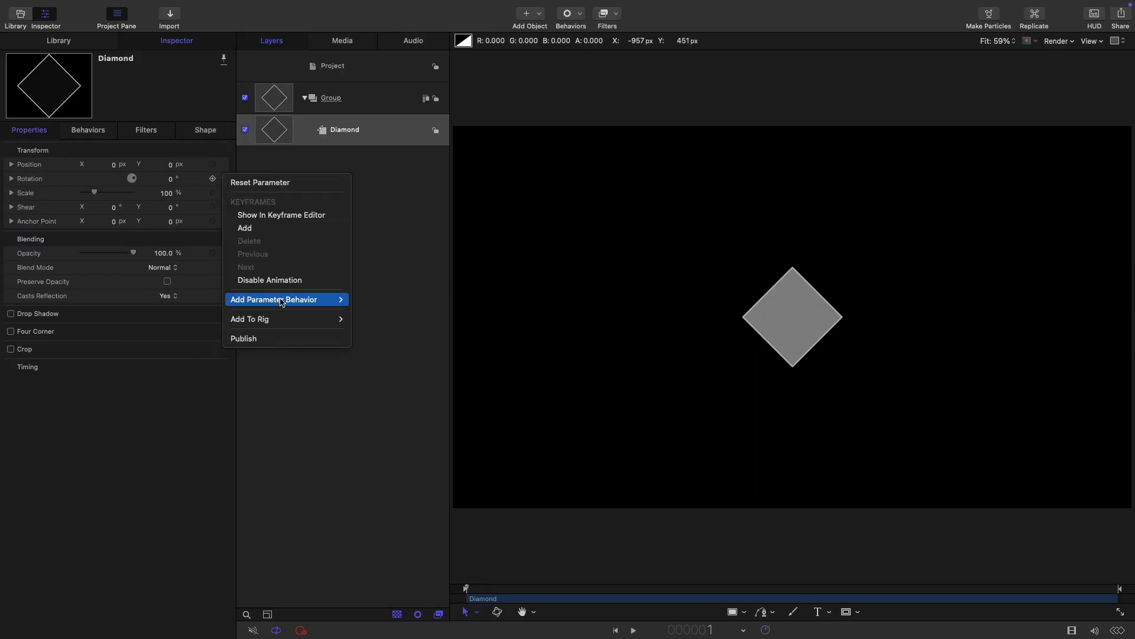
mouse_move(282, 301)
click(373, 441)
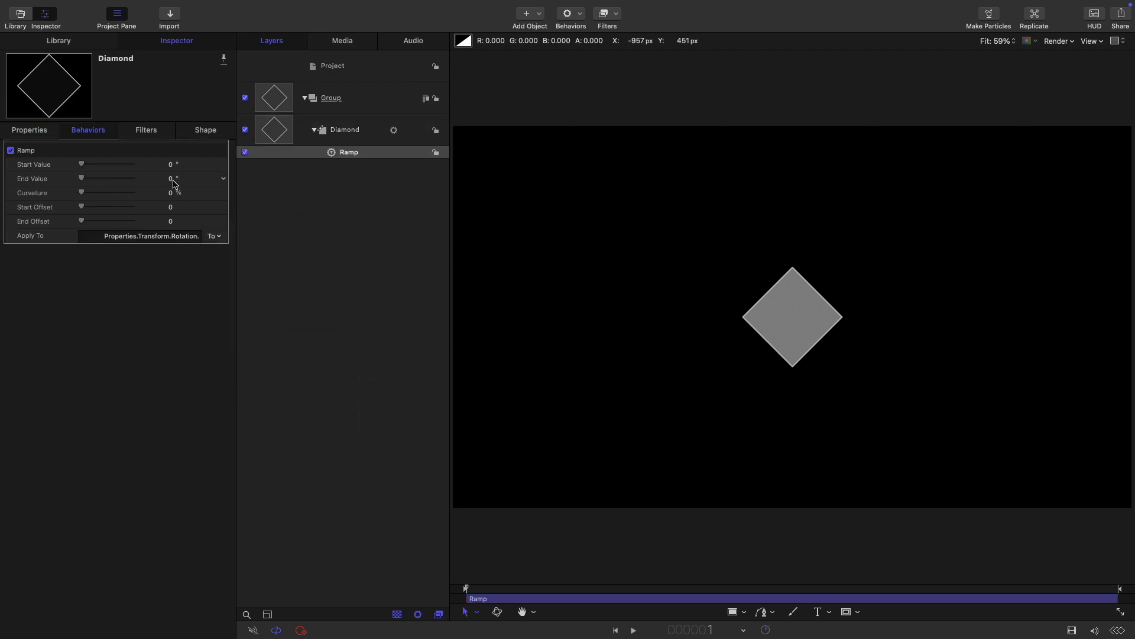
click(173, 179)
text(90)
key(Return)
drag(504, 591, 216, 570)
click(352, 129)
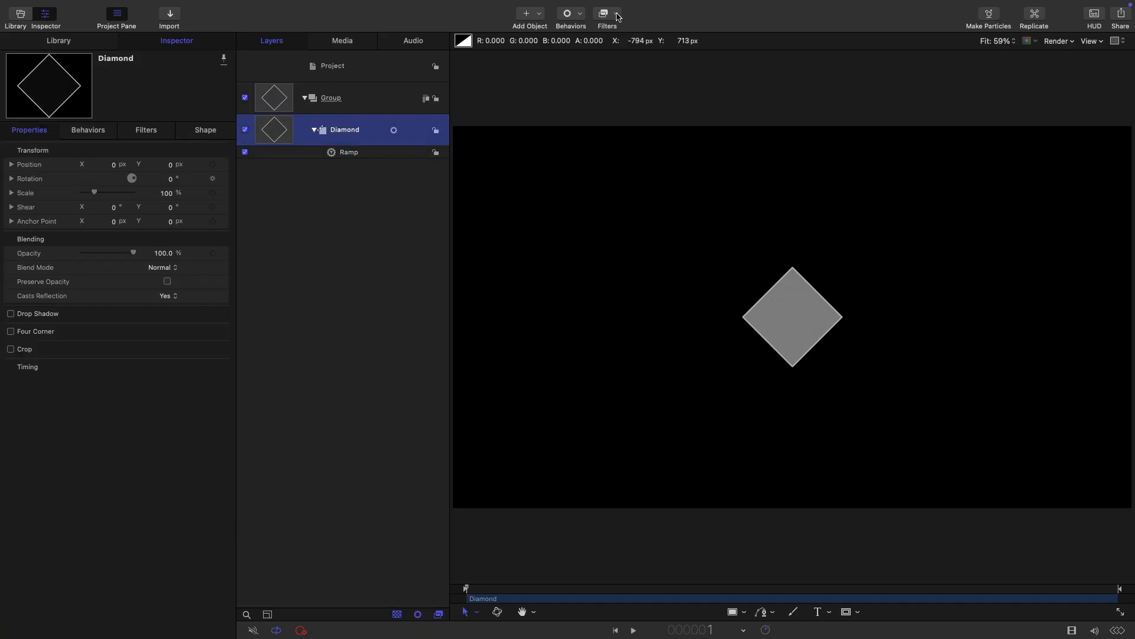
Step: Add an Indent filter with ambient 0, brightness 0.35 and highlight sharpness 18
click(618, 16)
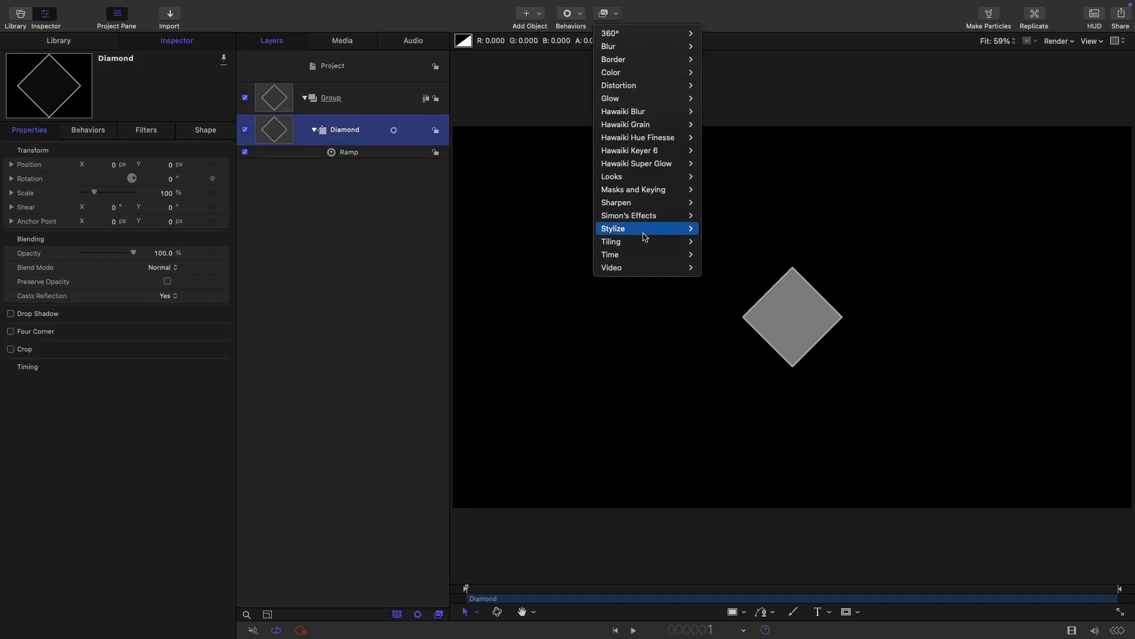
mouse_move(646, 236)
click(724, 406)
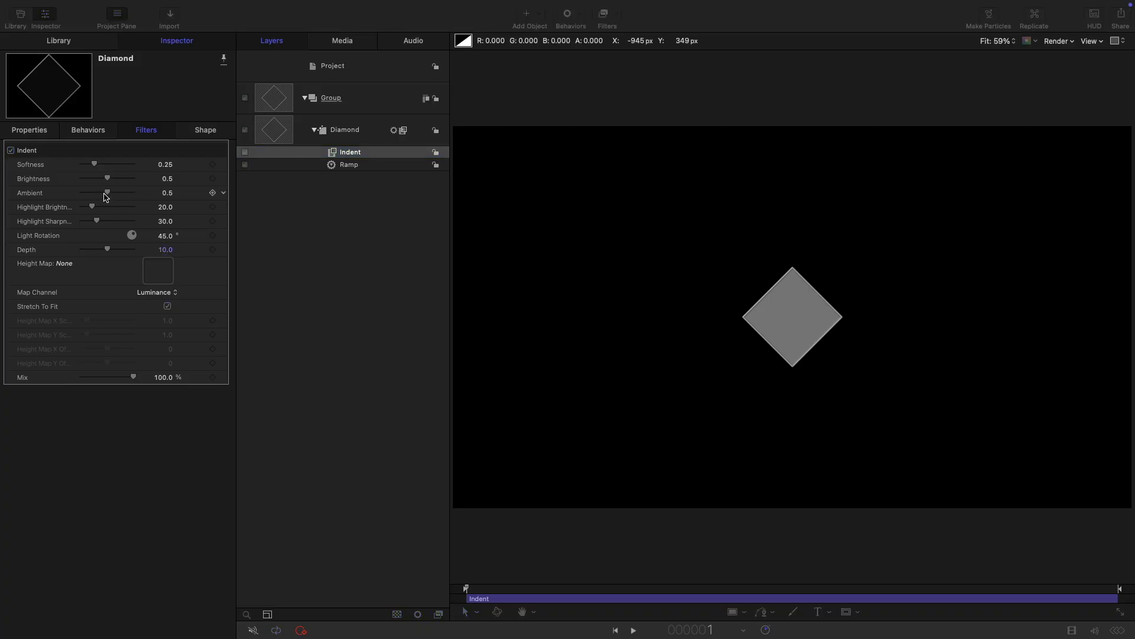
click(106, 197)
drag(105, 196, 81, 193)
click(163, 180)
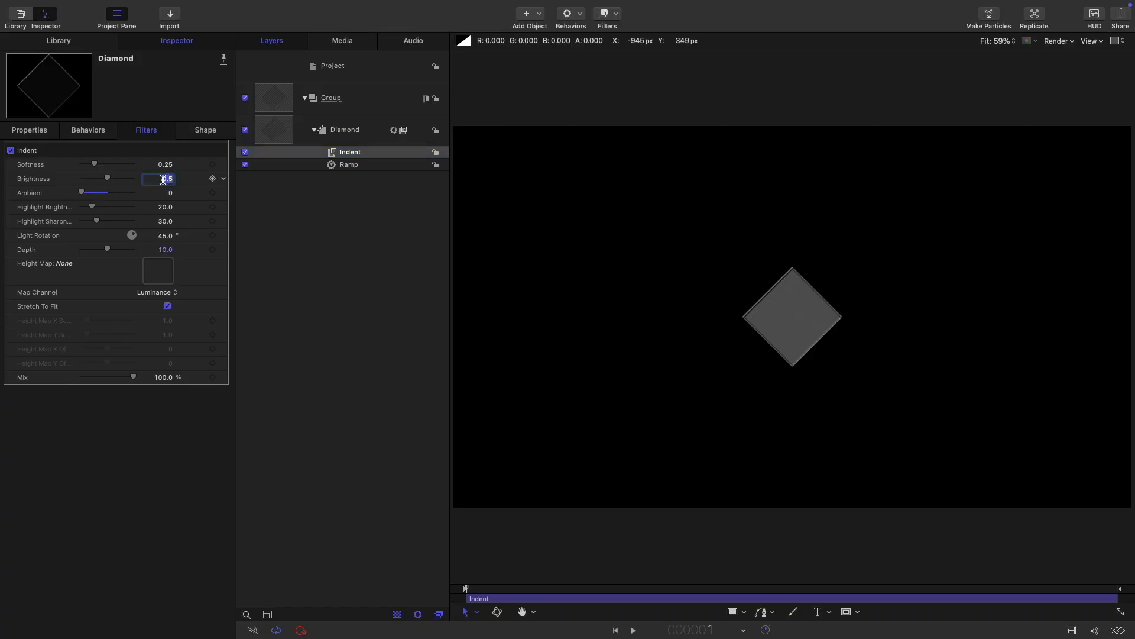
text(0.35)
key(Return)
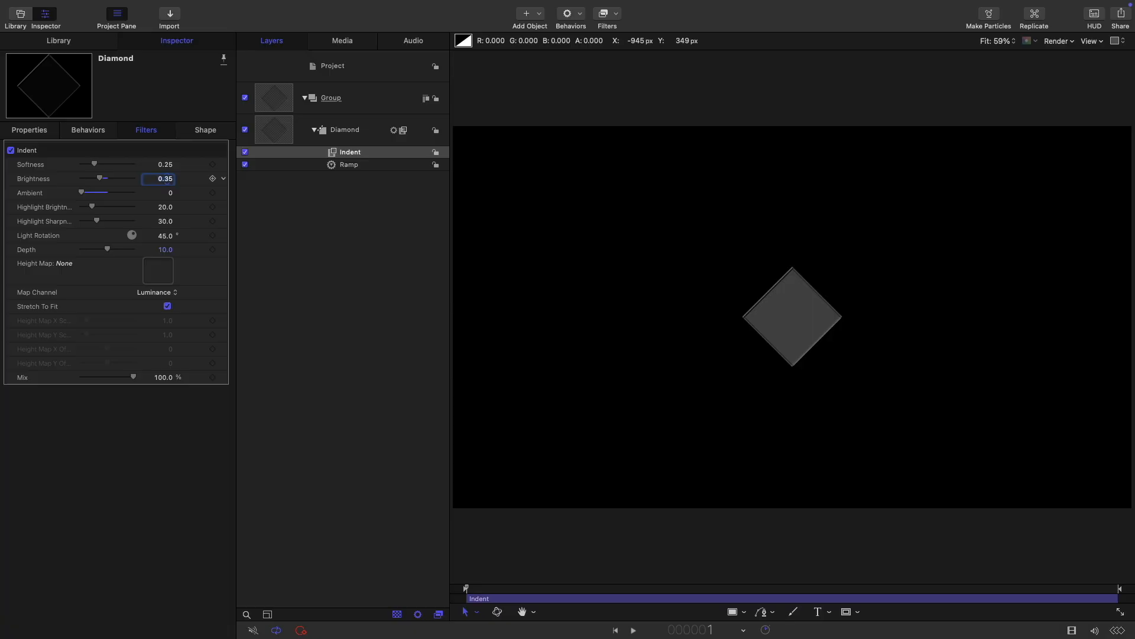
click(168, 221)
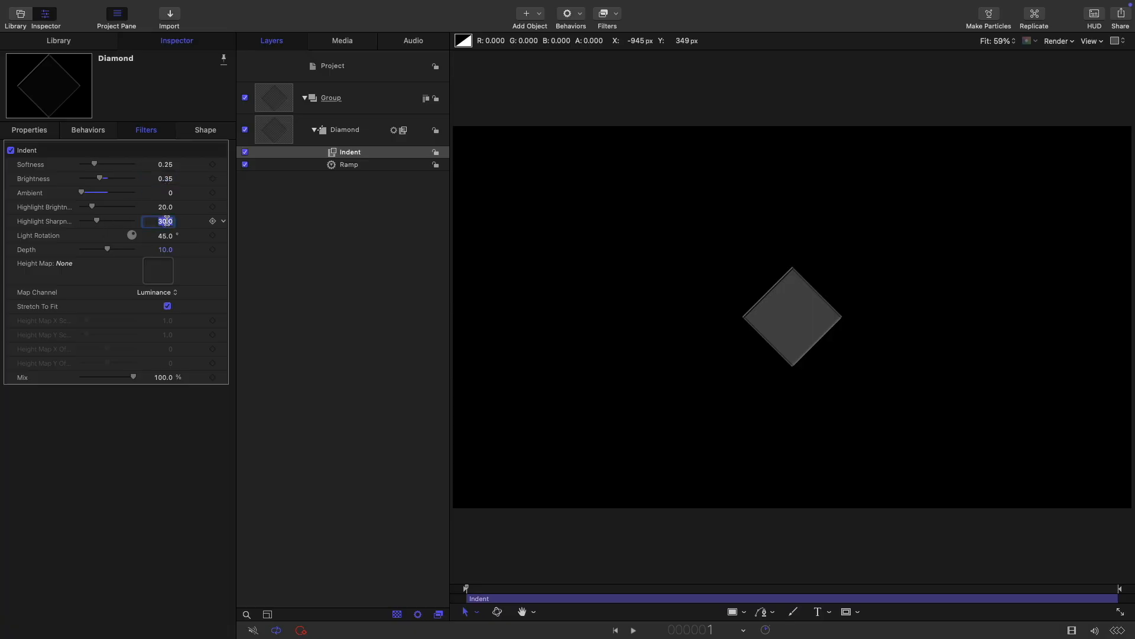
text(18)
key(Return)
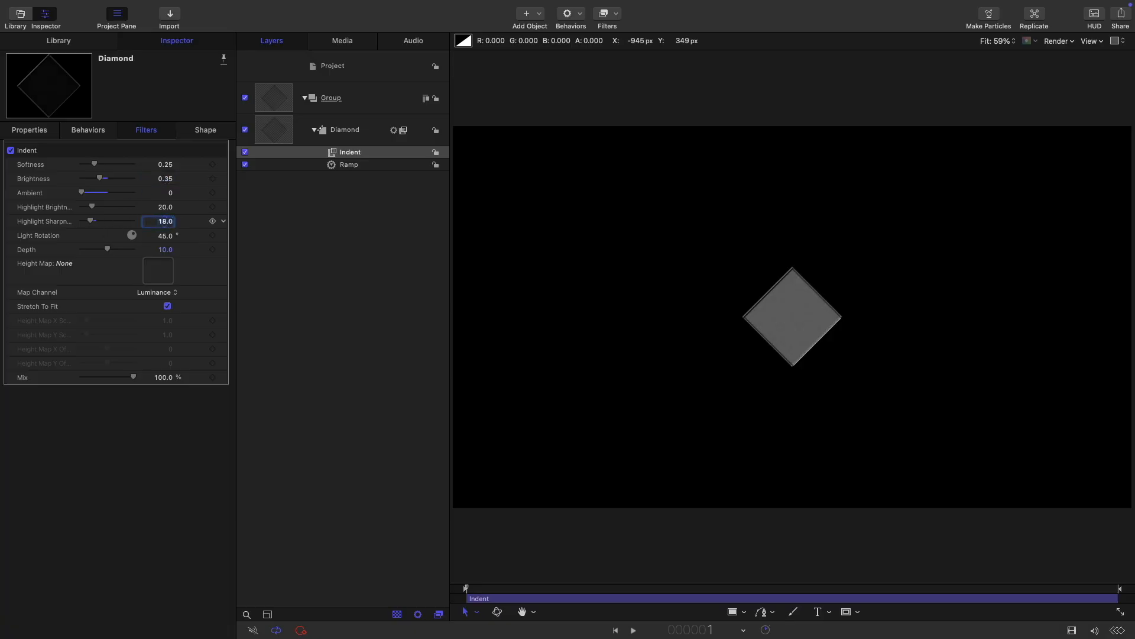
Step: Add an Add Noise filter with amount 0.35 and mix 60%
click(603, 14)
click(602, 12)
click(612, 13)
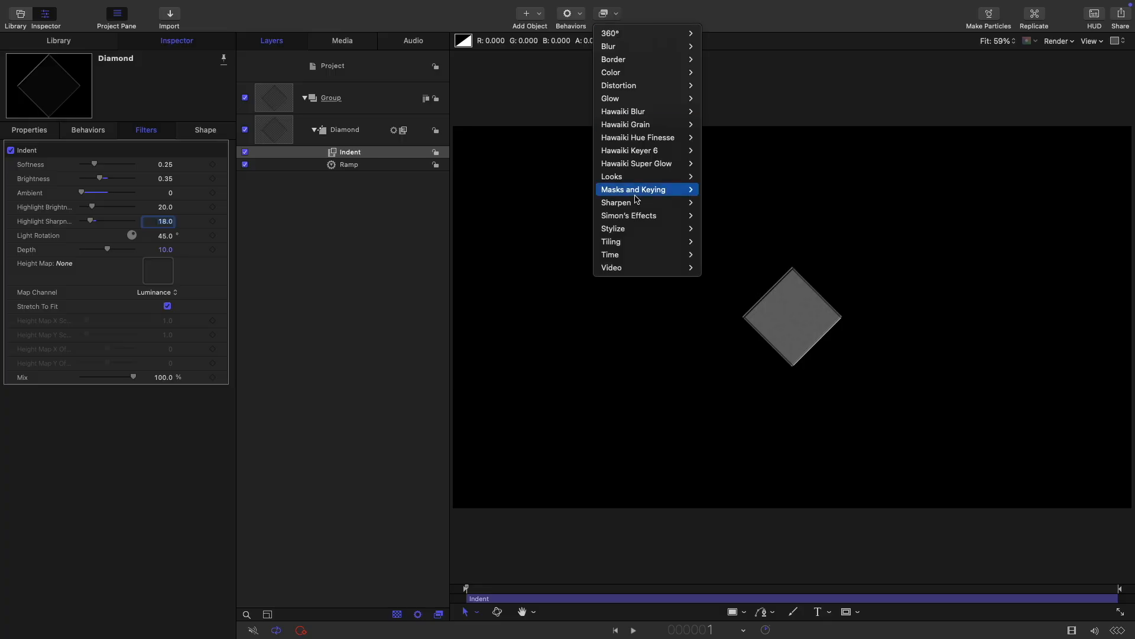
mouse_move(638, 228)
click(750, 235)
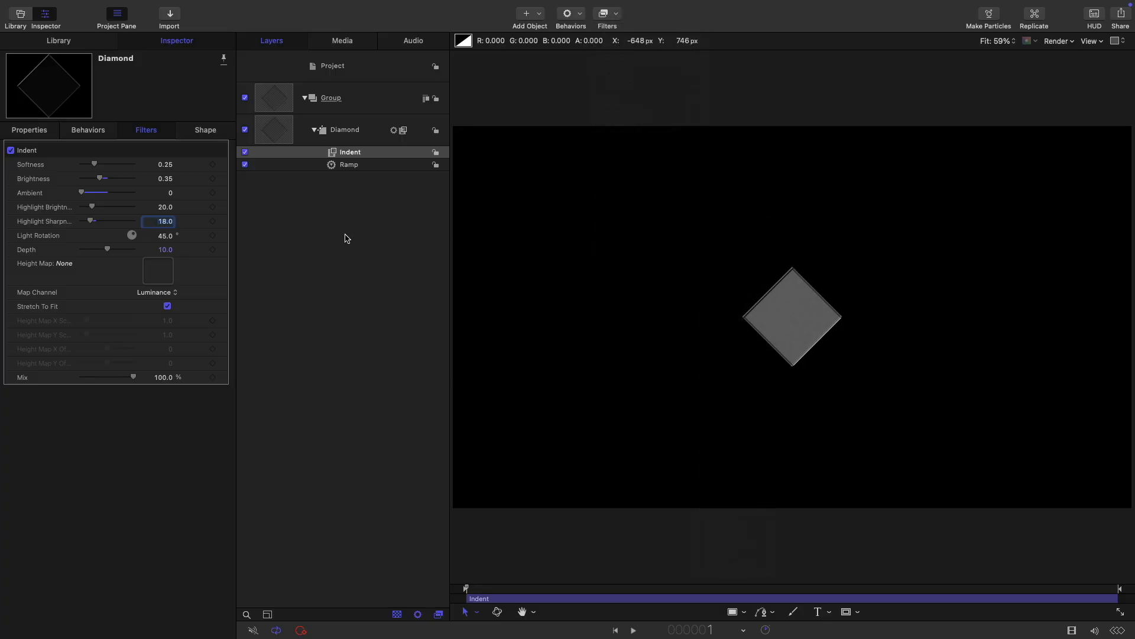
click(164, 165)
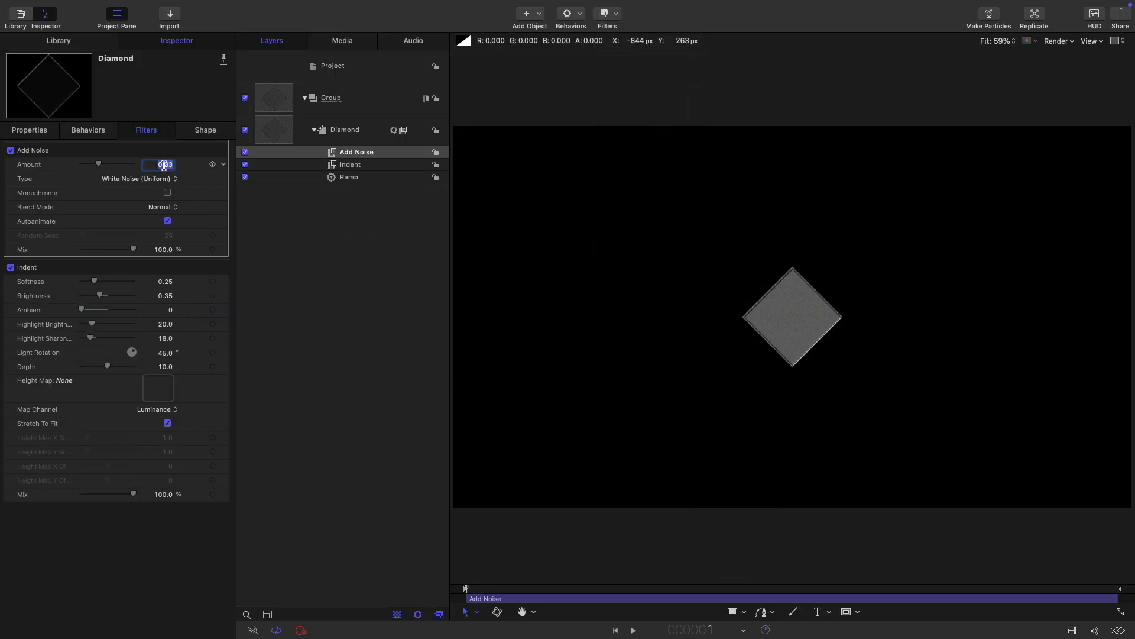
key(BackSpace)
text(0.35)
click(163, 250)
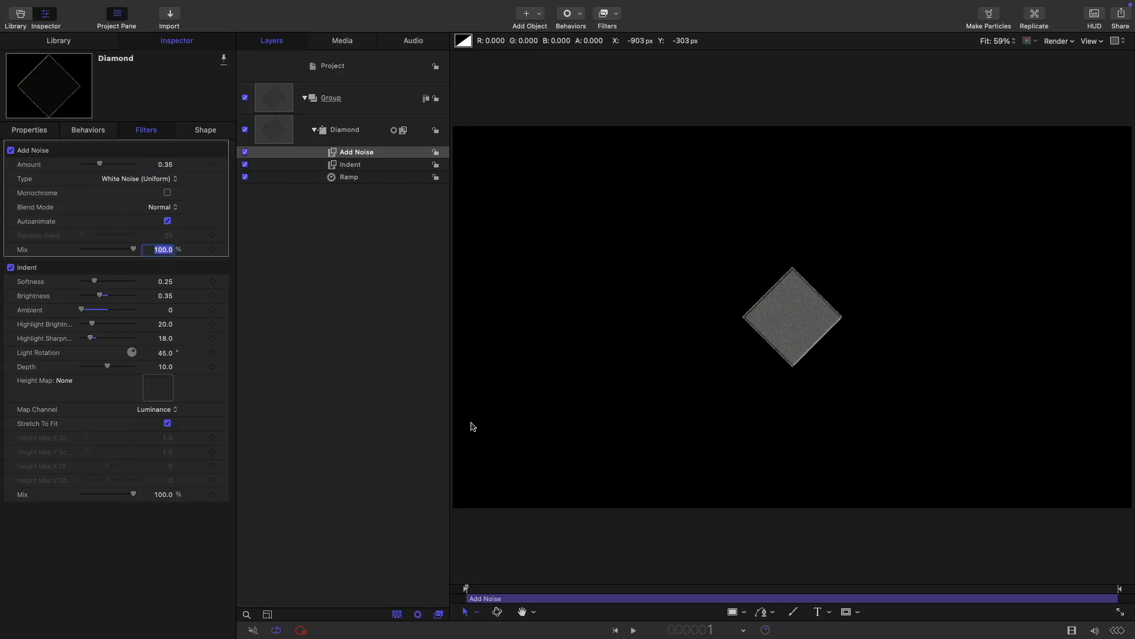
text(60)
key(Return)
Step: Add a Hue/Saturation filter with saturation at -1 to desaturate the diamond
click(616, 15)
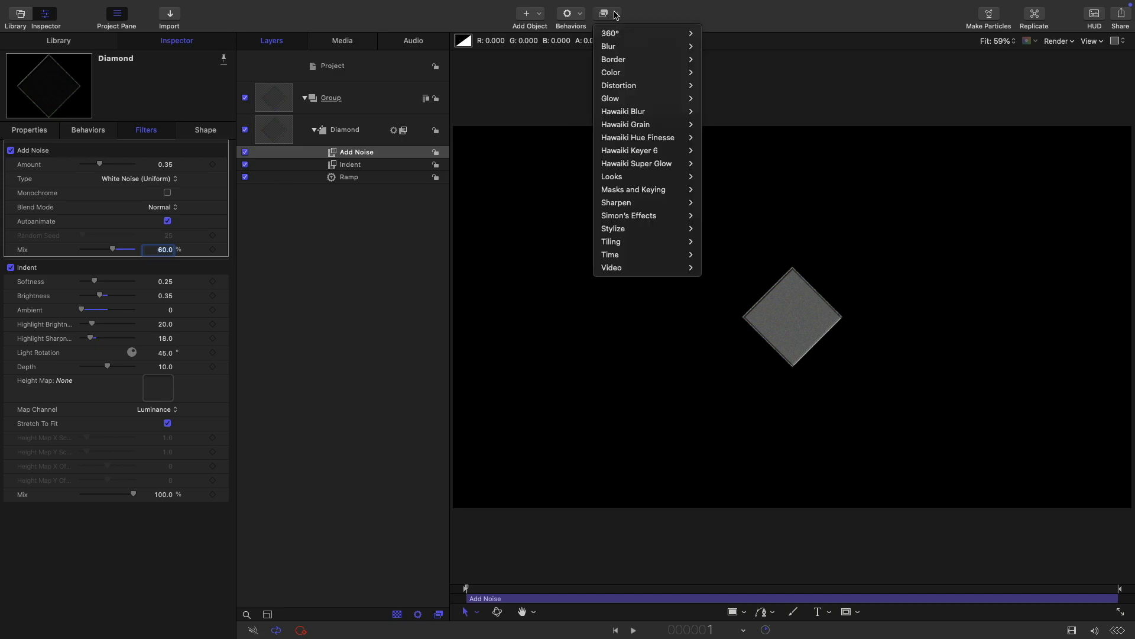
mouse_move(628, 74)
click(736, 242)
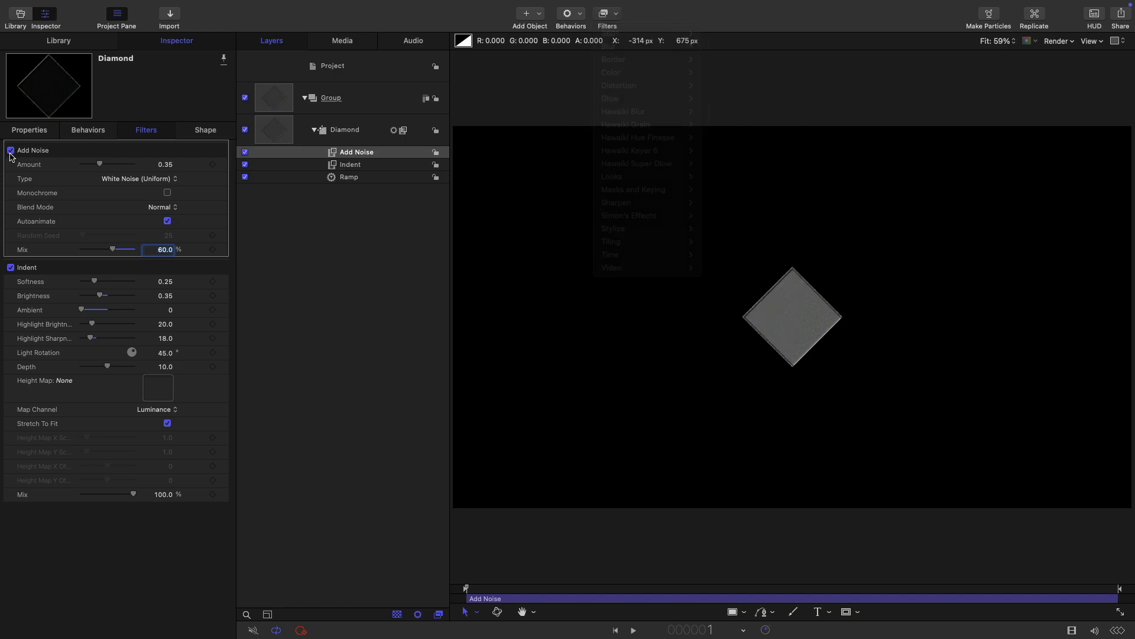
drag(90, 179, 2, 184)
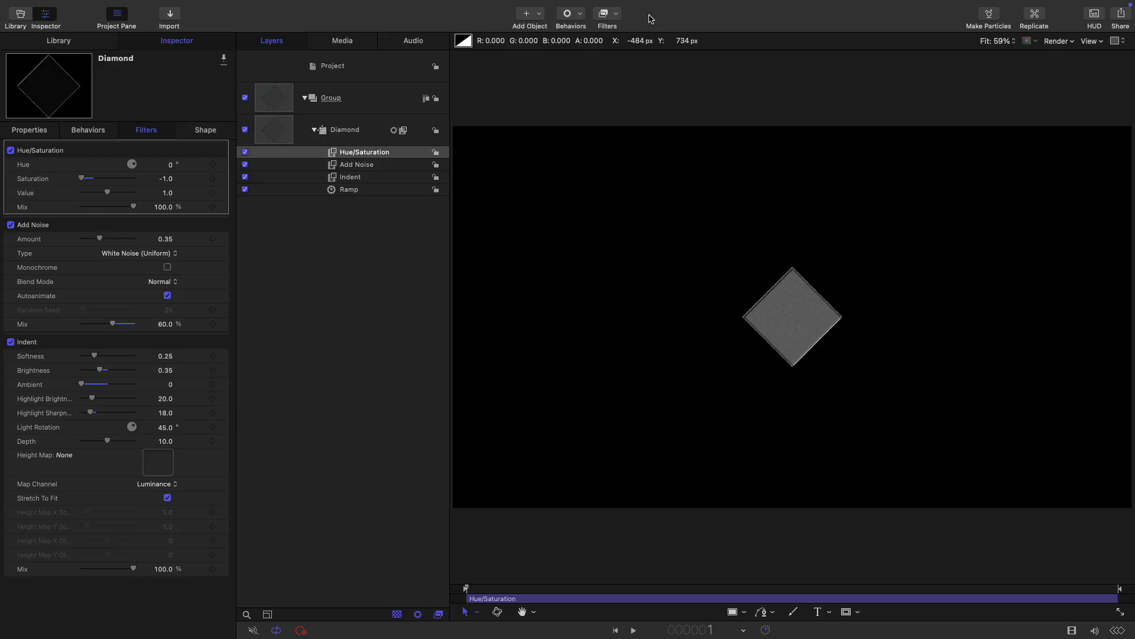
Step: Add an Unsharp Mask filter with radius 32
click(616, 13)
mouse_move(651, 207)
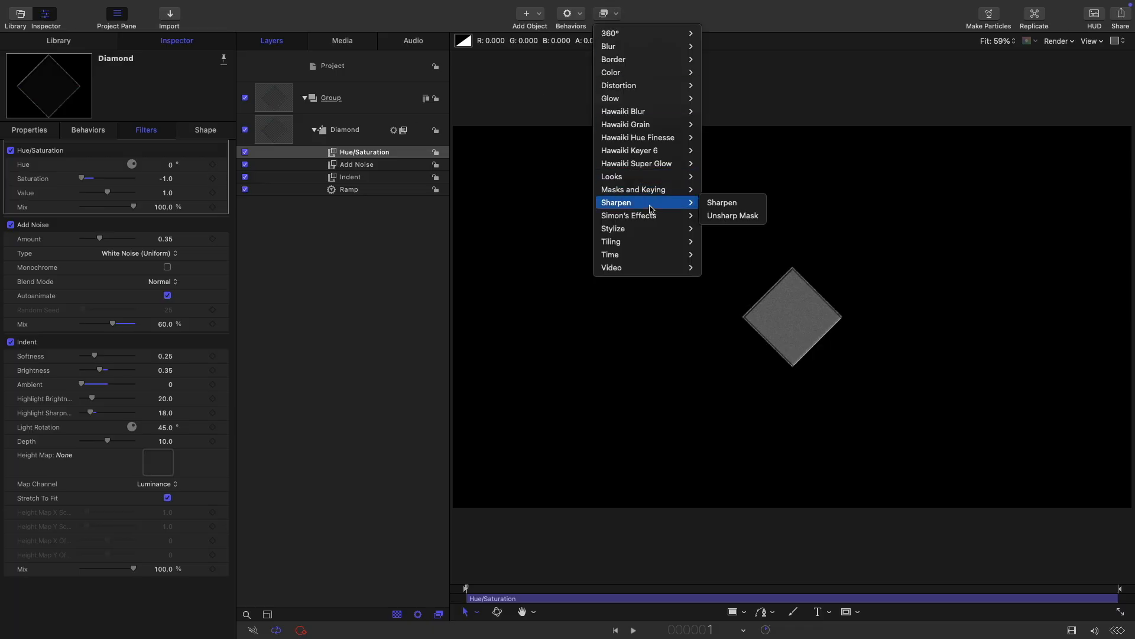
click(740, 217)
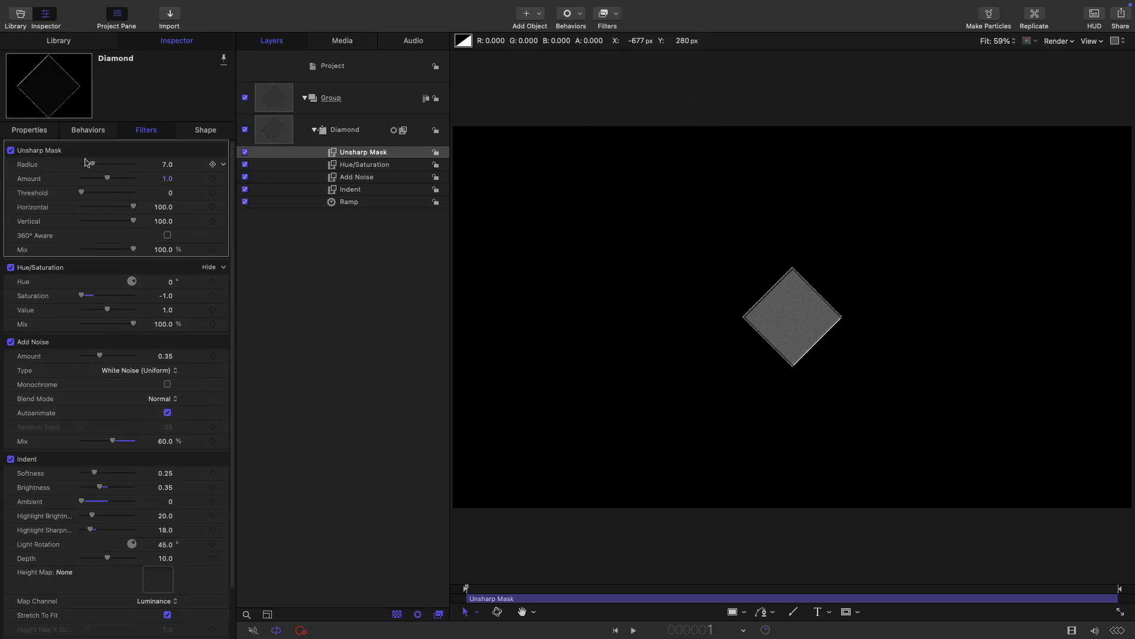
drag(92, 164, 242, 173)
Step: Add a Levels filter and pull the Blue channel's white input left to tint lavender
click(615, 13)
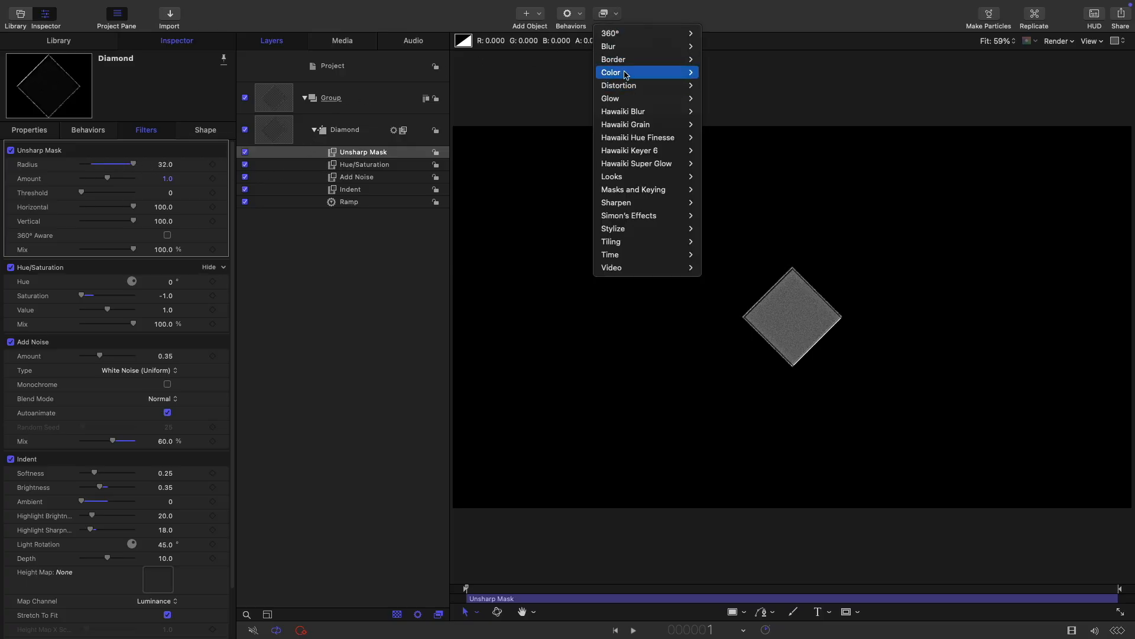
mouse_move(618, 72)
key(Return)
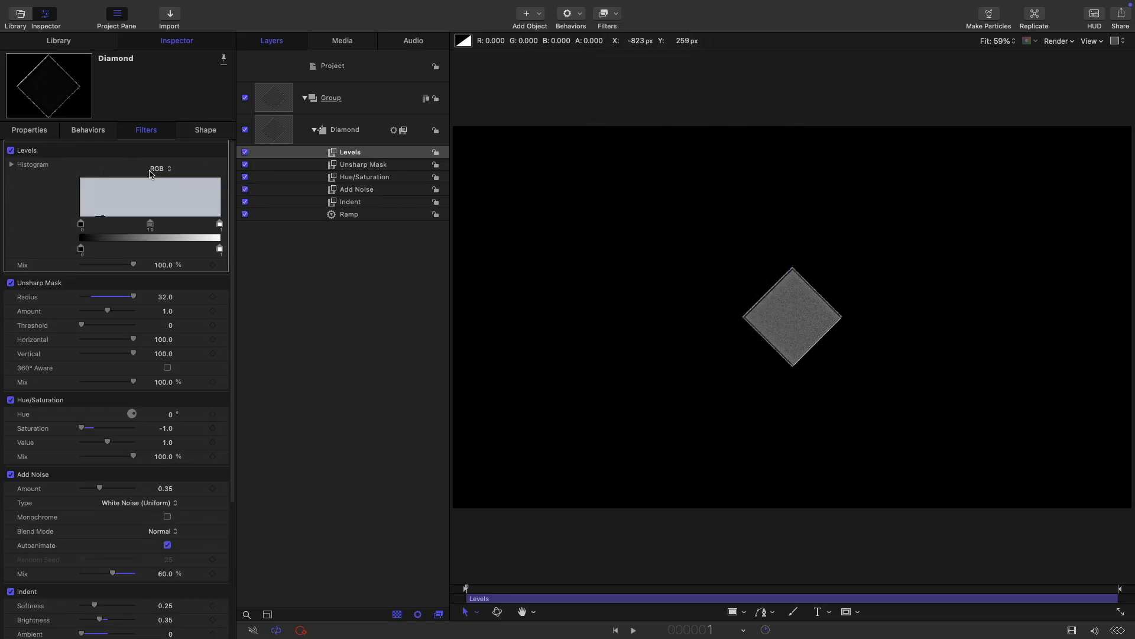
click(159, 169)
click(163, 205)
drag(219, 227, 179, 230)
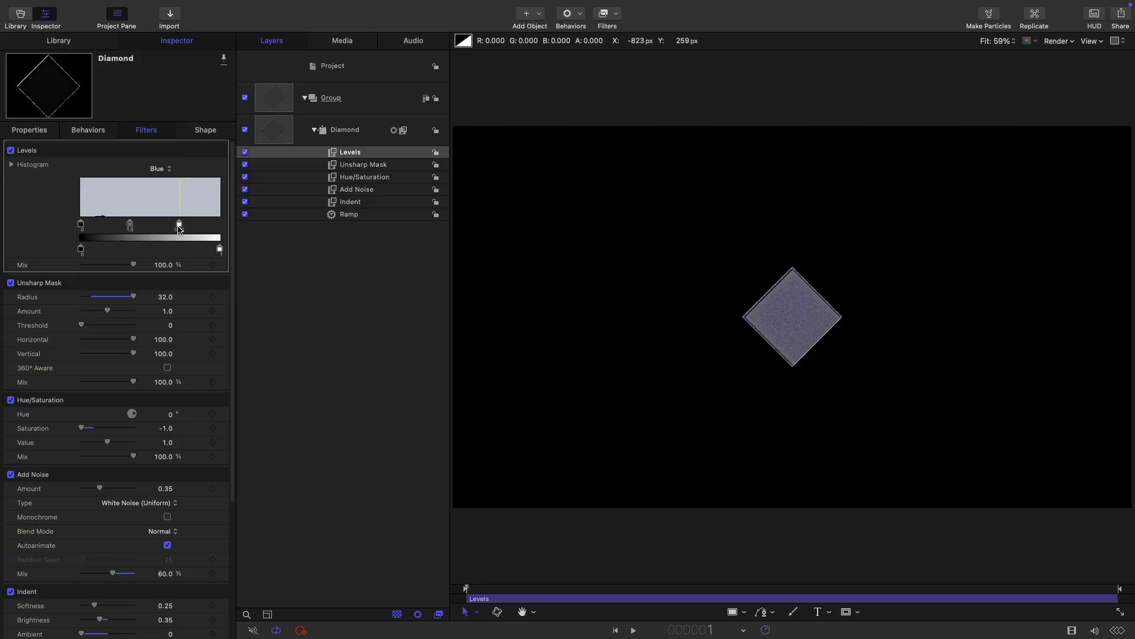
click(277, 126)
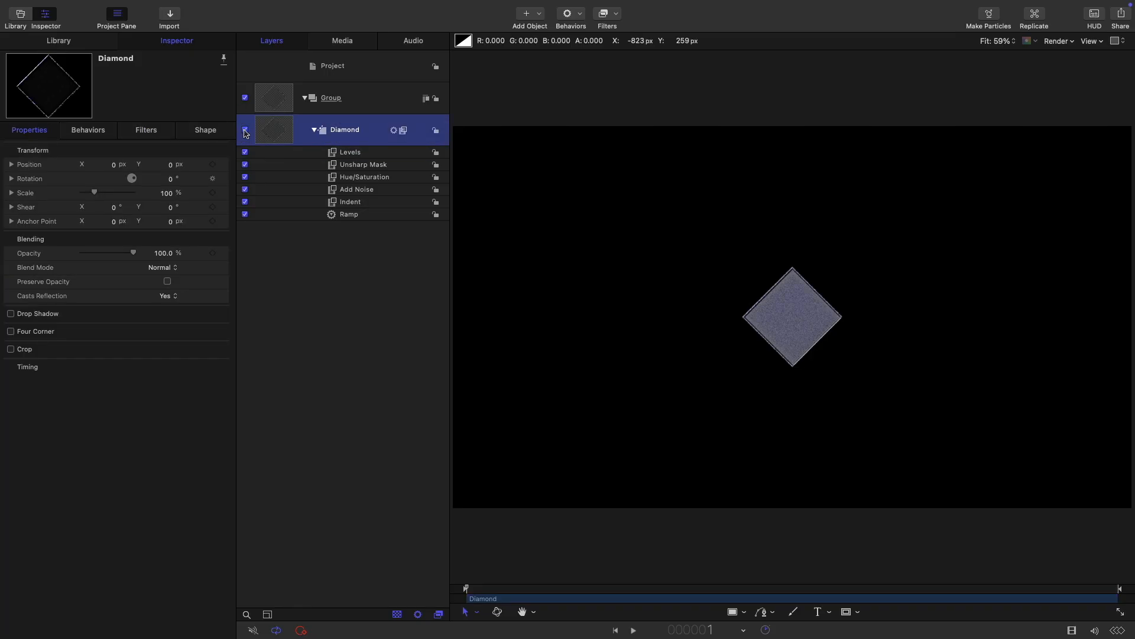
Step: Hide the Diamond layer and convert it into a particle emitter
click(245, 131)
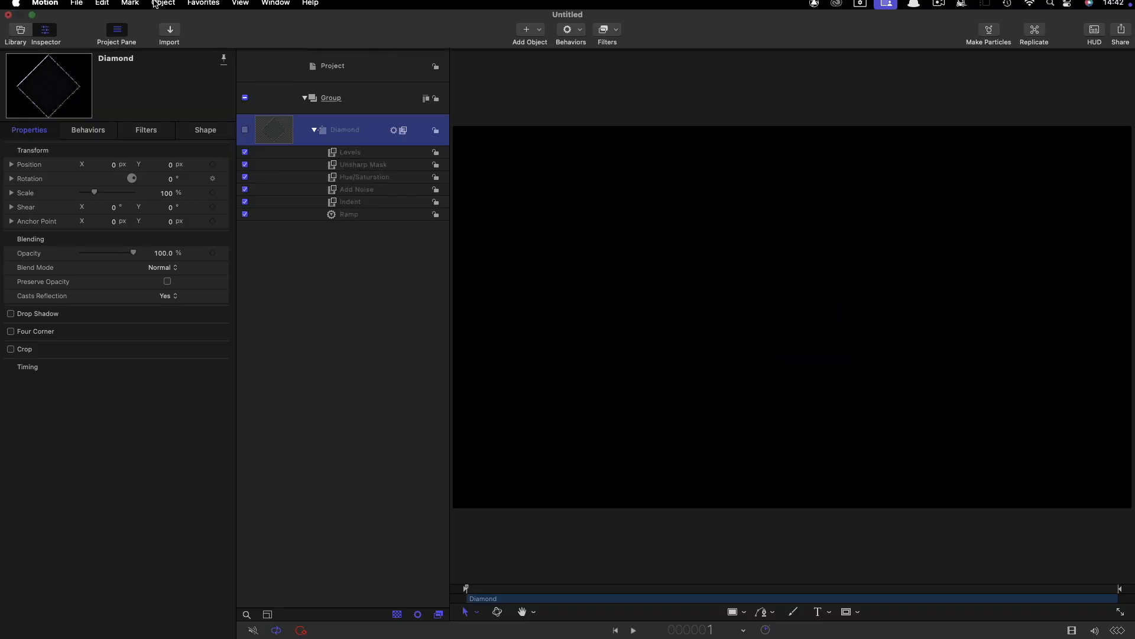
click(163, 7)
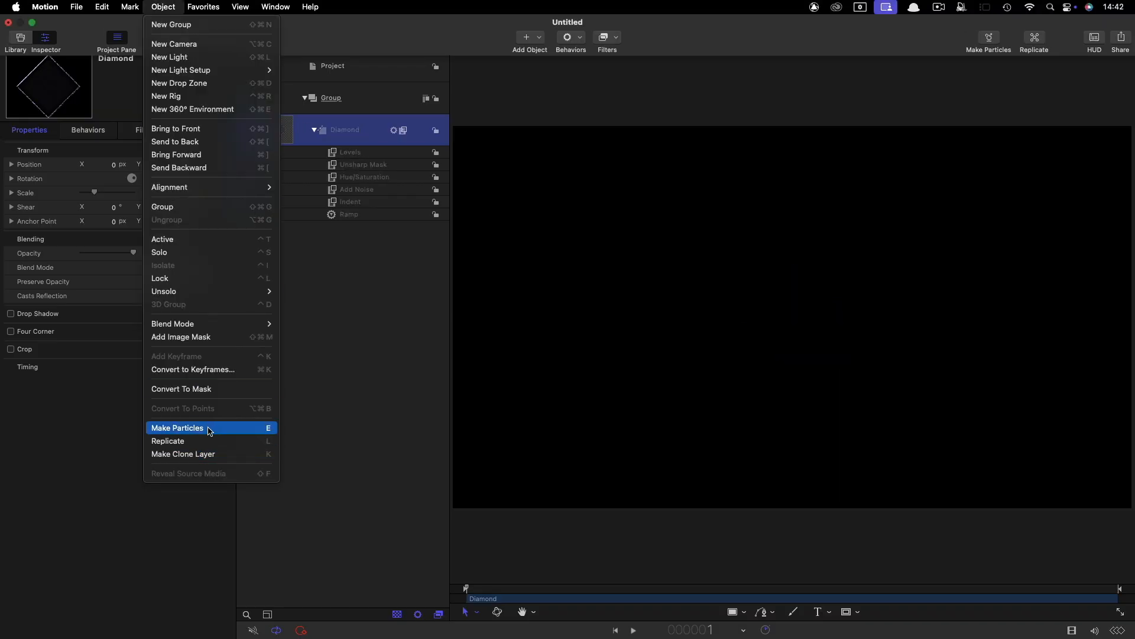
click(227, 428)
Step: Position the emitter at X -240, Y 120
click(38, 131)
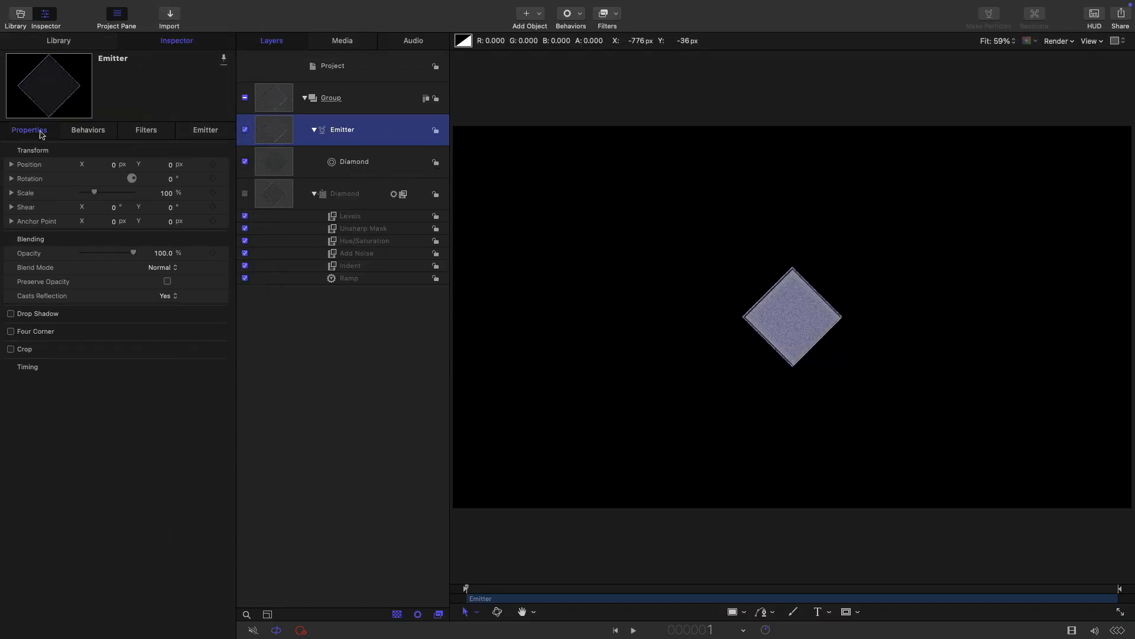
click(112, 164)
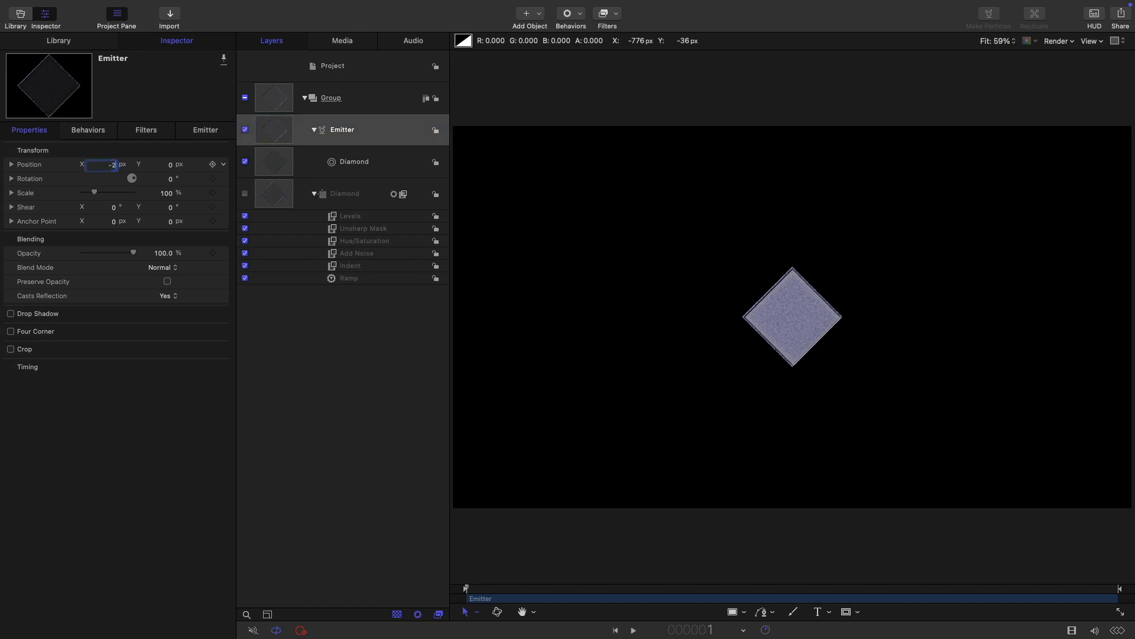
text(-240)
key(Tab)
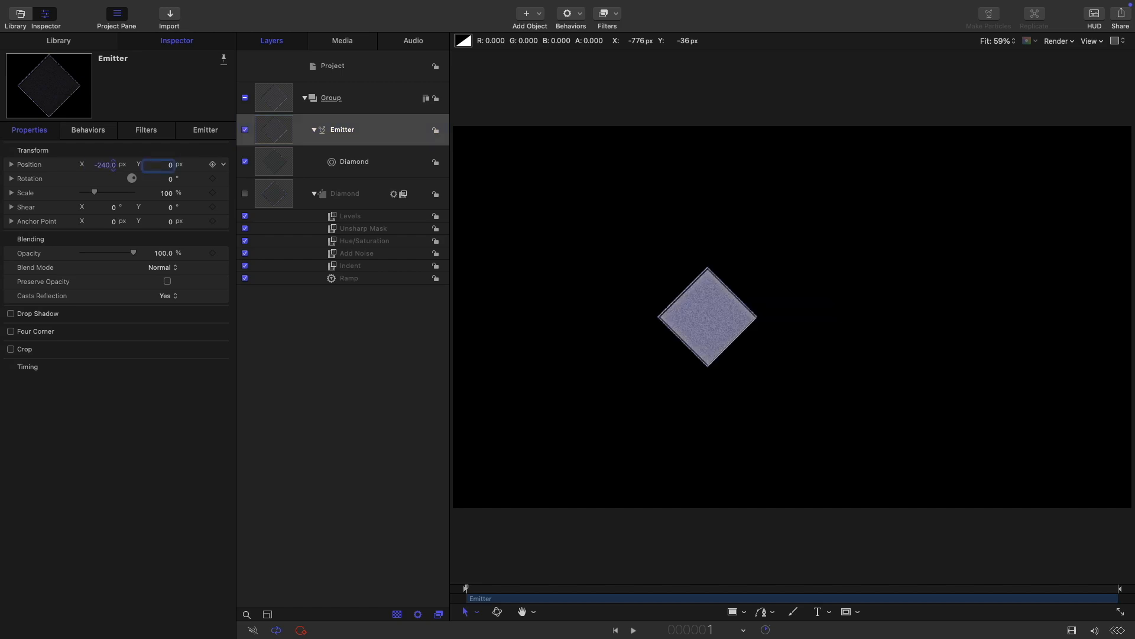
key(Return)
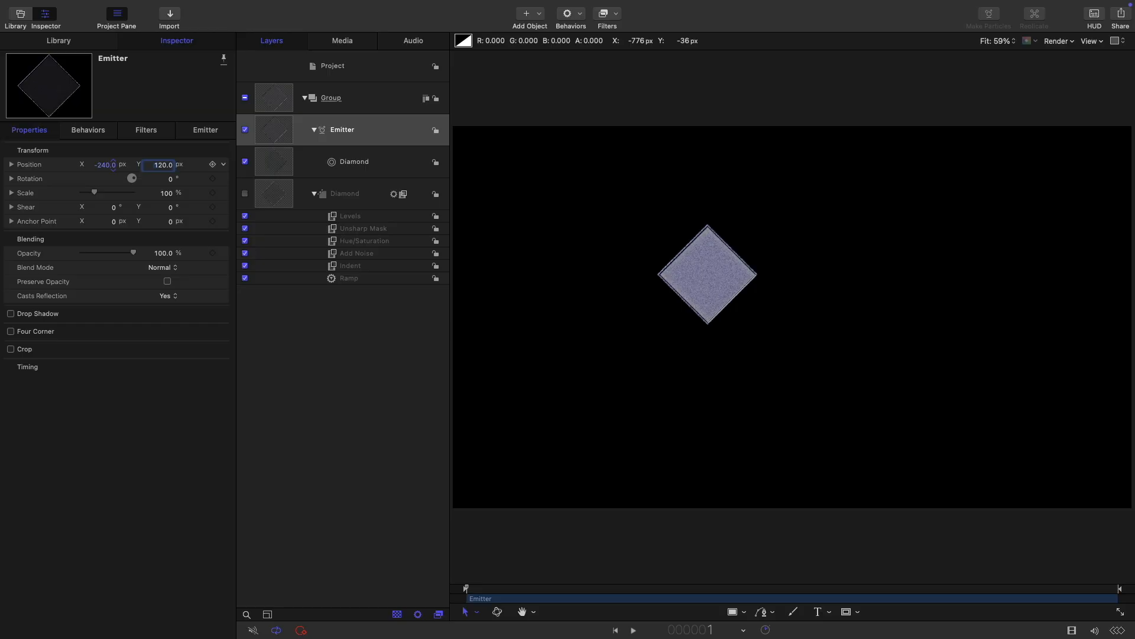
click(206, 129)
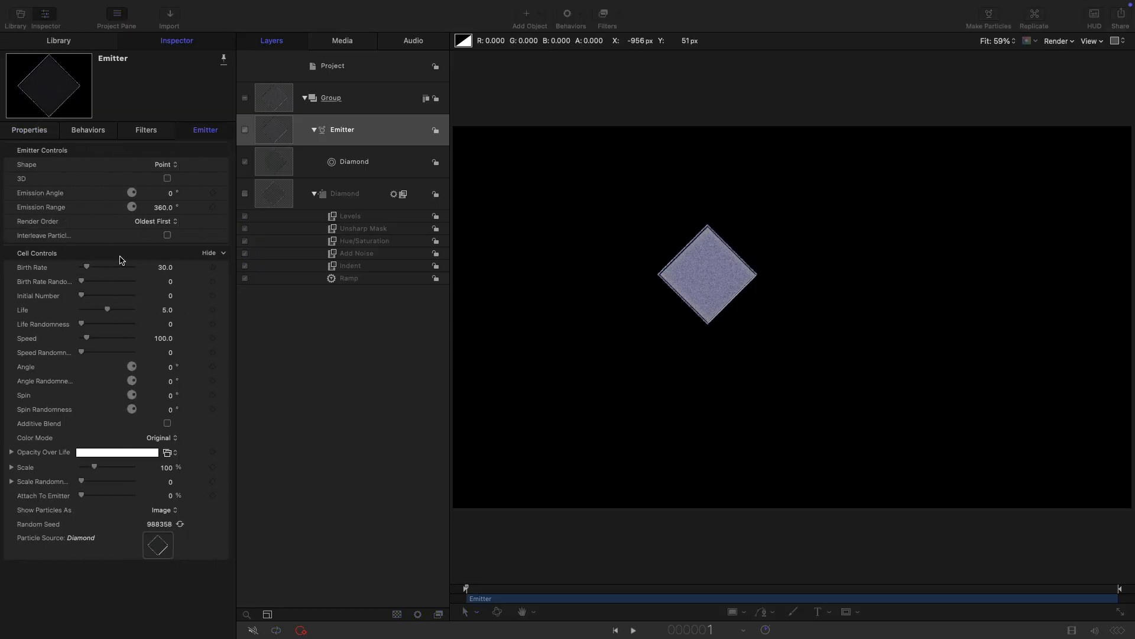
Step: Set the emitter's birth rate to 20 and particle life to 20
click(168, 266)
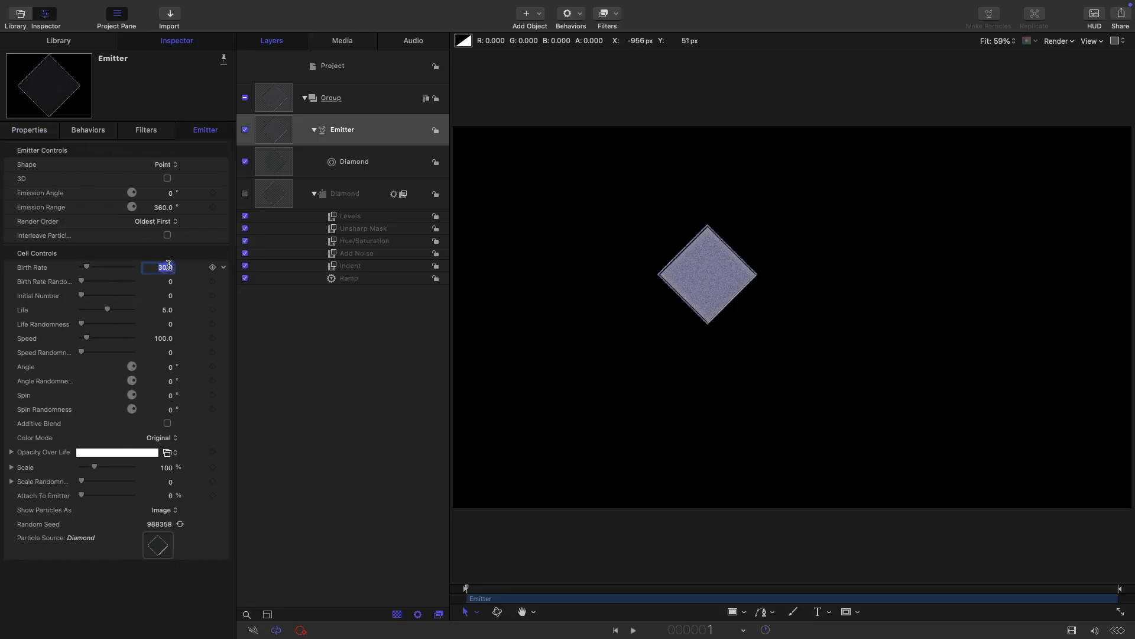
text(20)
key(Tab)
key(Tab)
key(Tab)
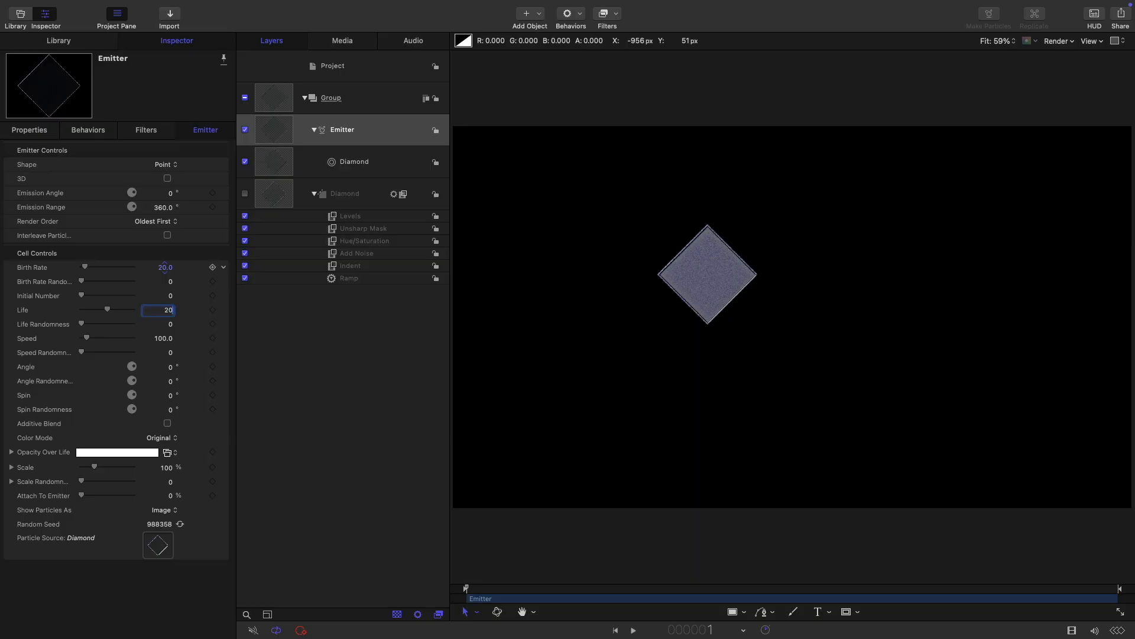
key(Return)
Step: Make particles fade to 0% opacity at end of life via Opacity Over Life
click(11, 452)
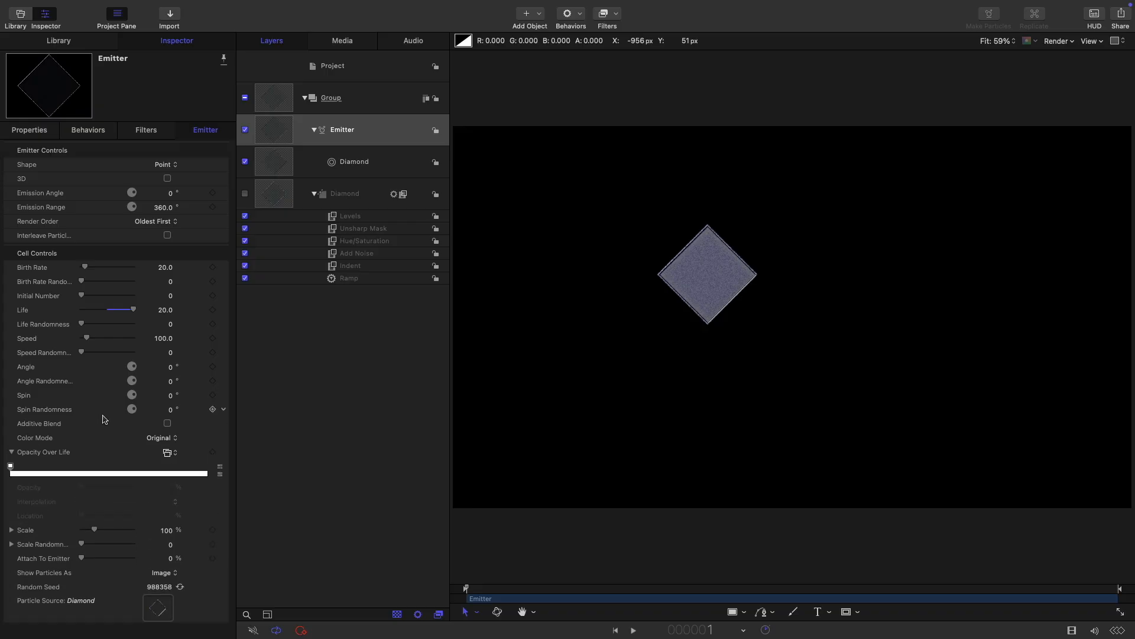
click(28, 473)
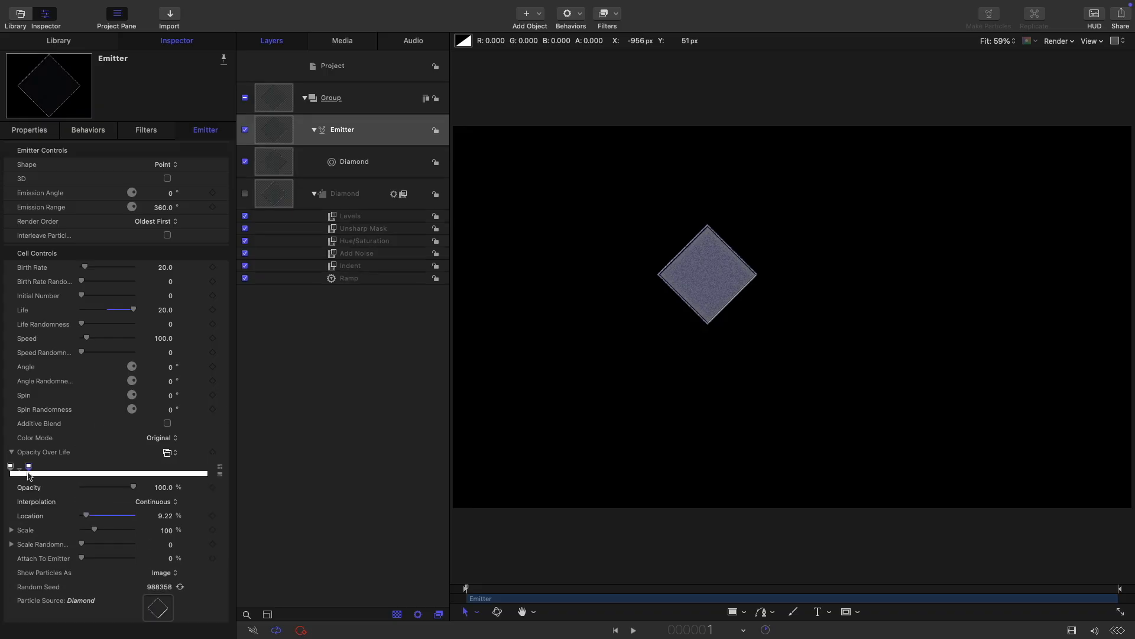
click(208, 474)
drag(135, 488, 2, 488)
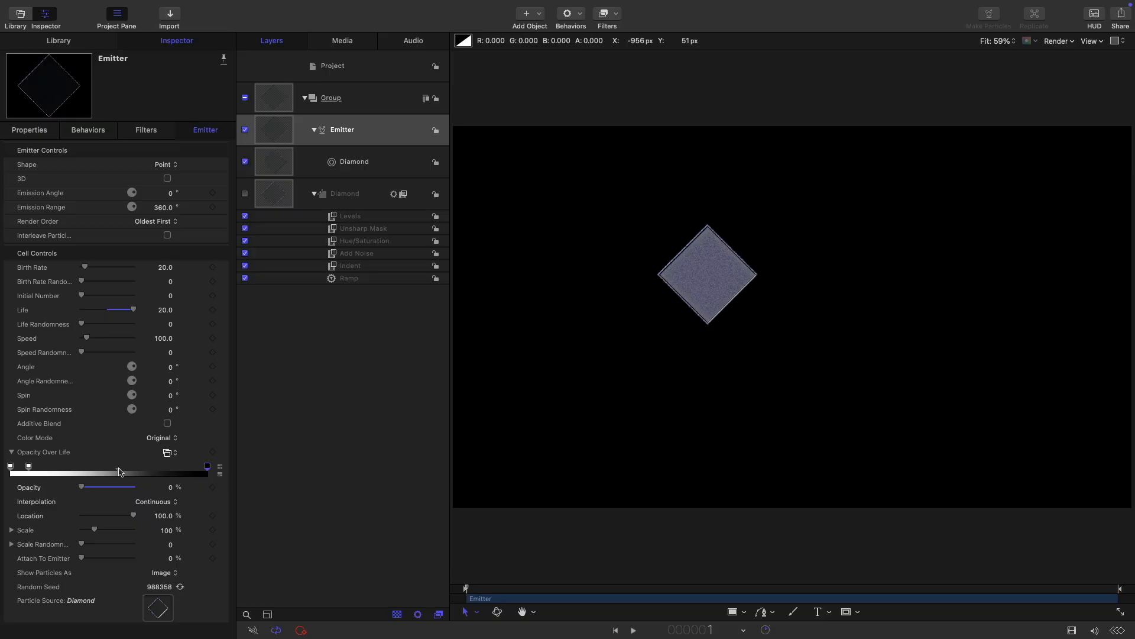
drag(117, 470, 43, 474)
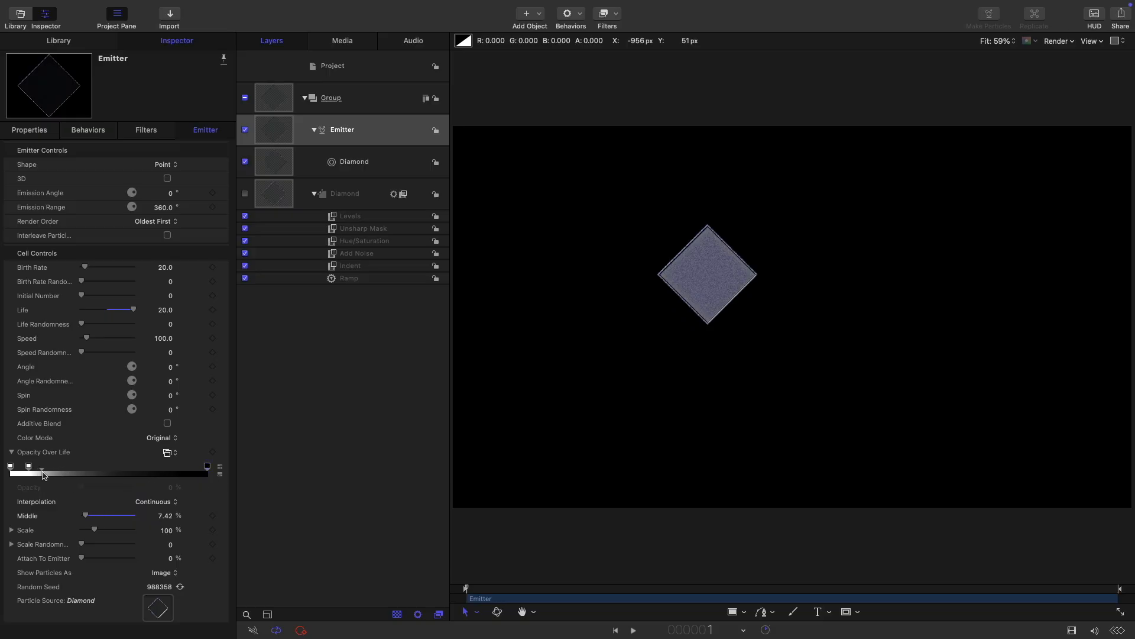
click(11, 467)
drag(466, 588, 563, 593)
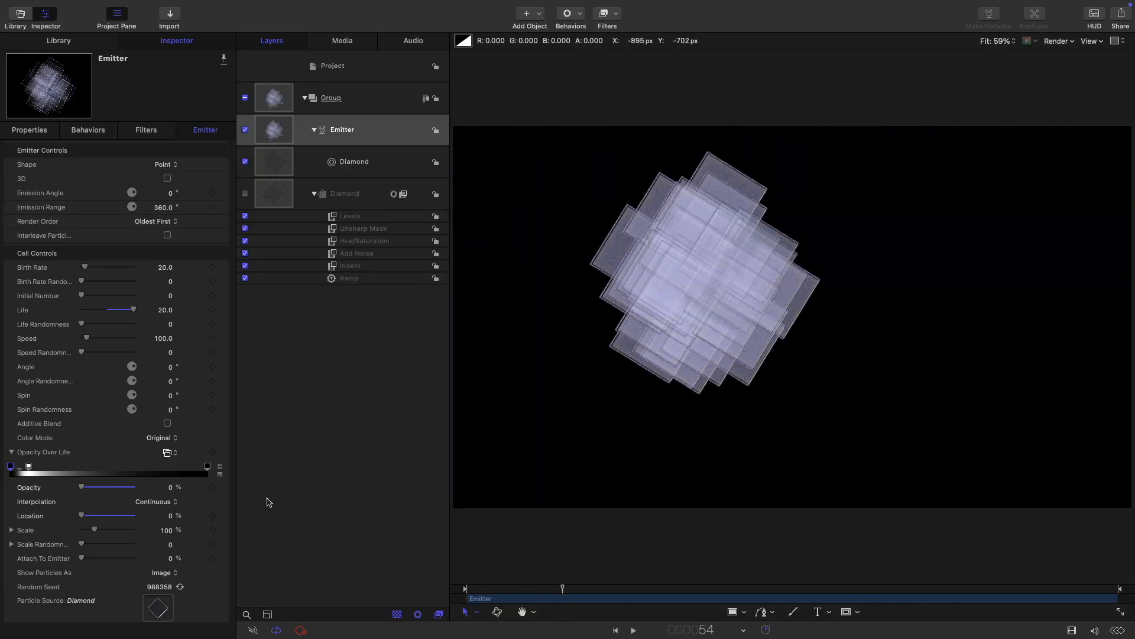
Step: Add a Simulations > Drag behaviour to the emitter with amount 0.2
click(274, 130)
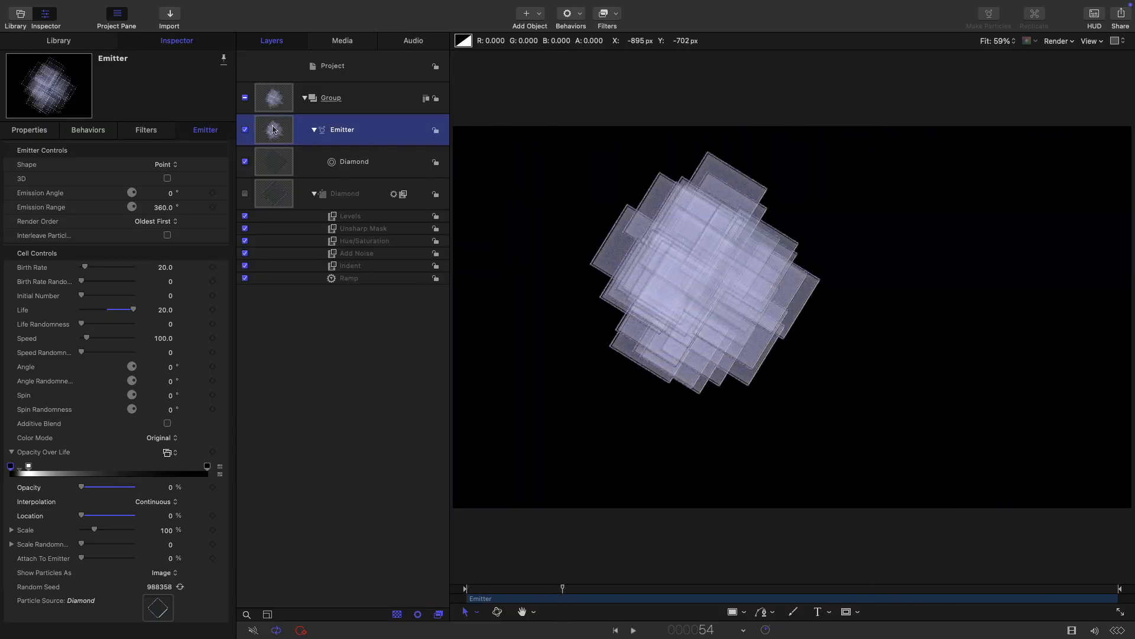
click(578, 15)
mouse_move(597, 152)
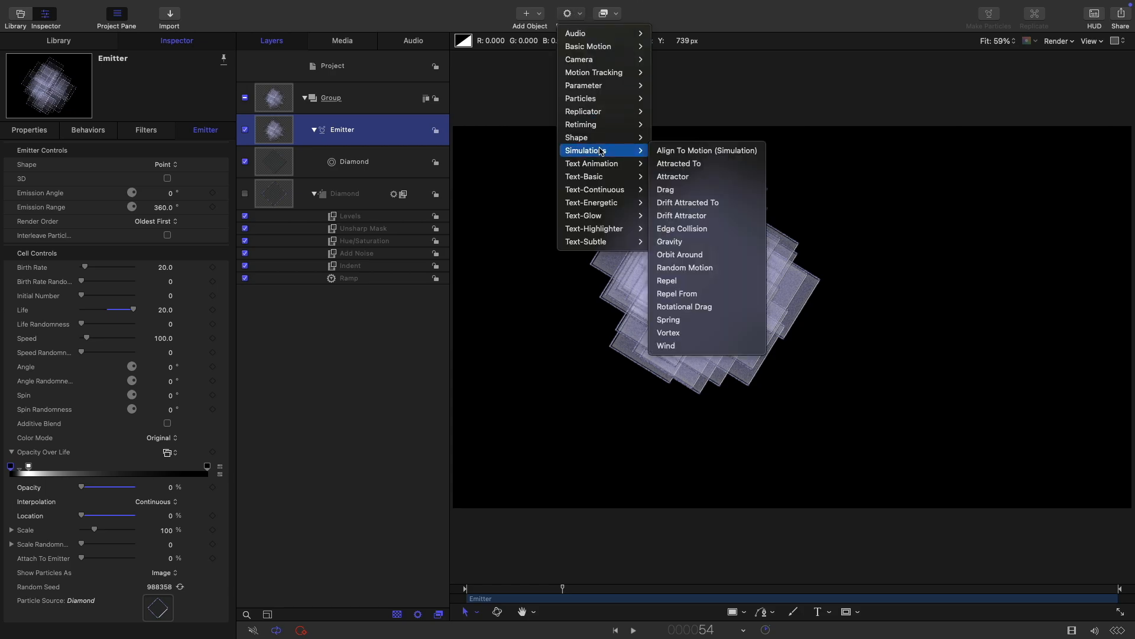
click(686, 190)
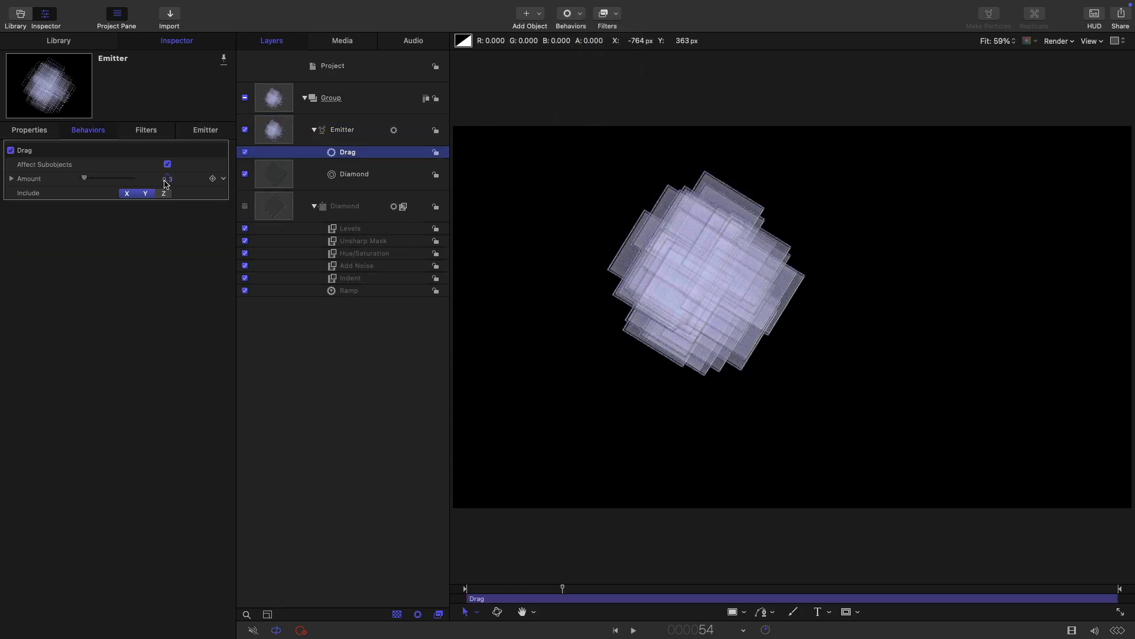
click(167, 179)
text(0.2)
key(Return)
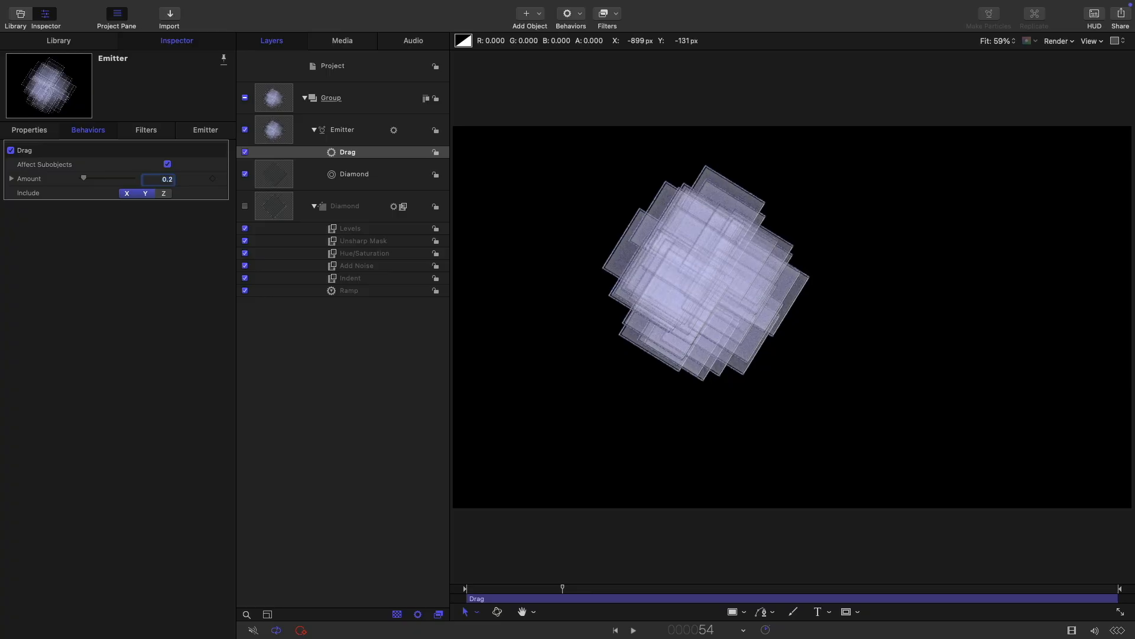
click(276, 123)
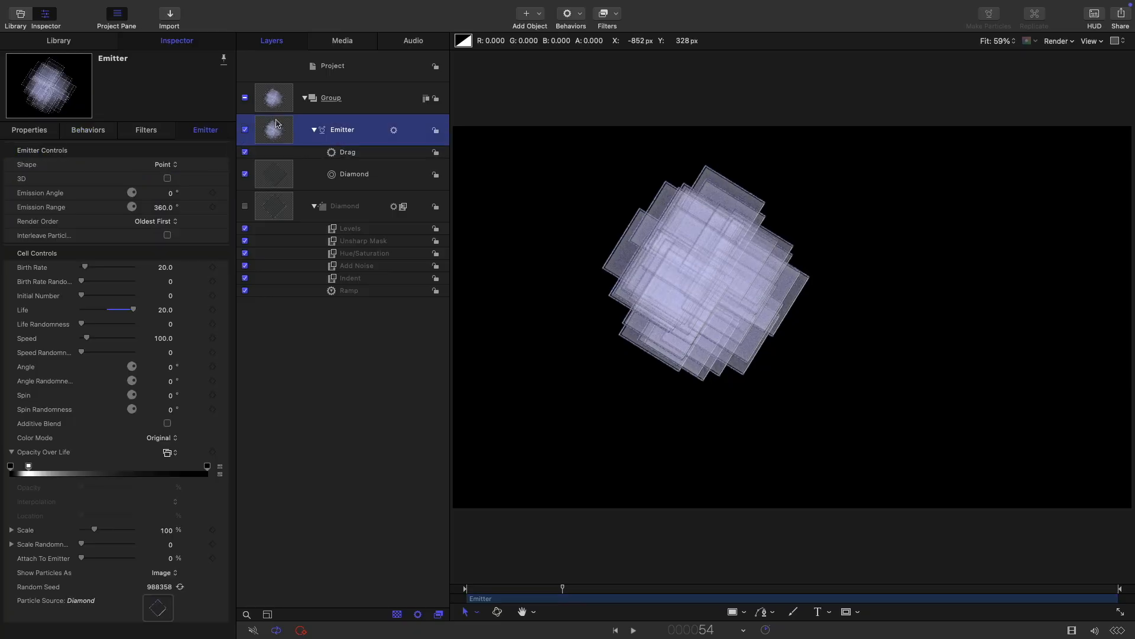
right_click(276, 122)
Step: Duplicate the emitter and position the copy at X 240, Y -120
click(308, 166)
click(29, 130)
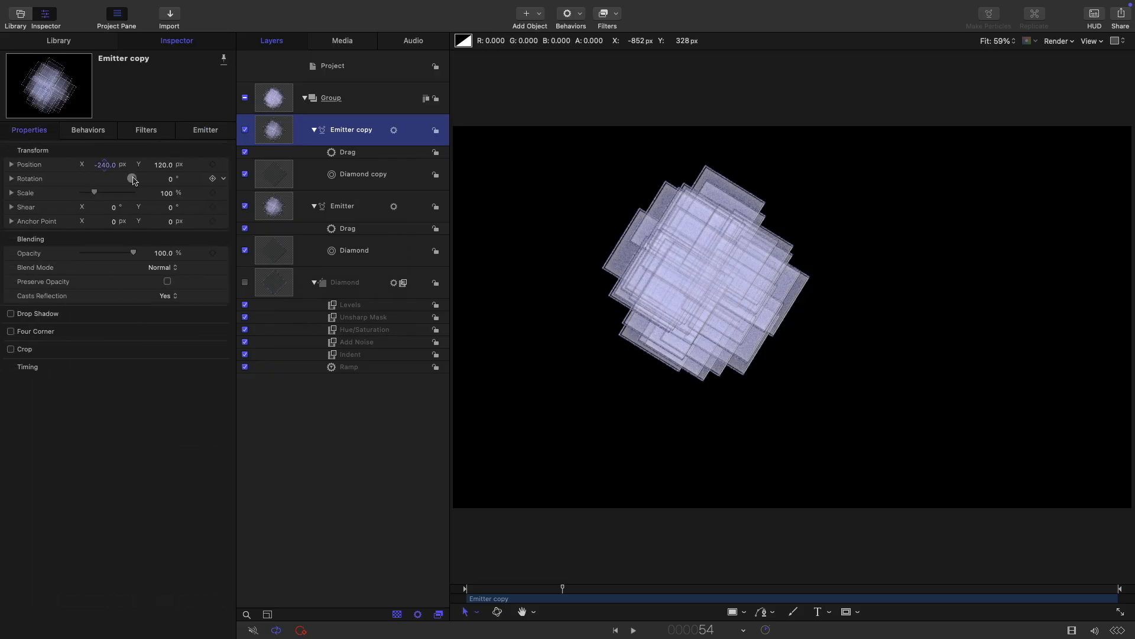
click(104, 164)
text(240)
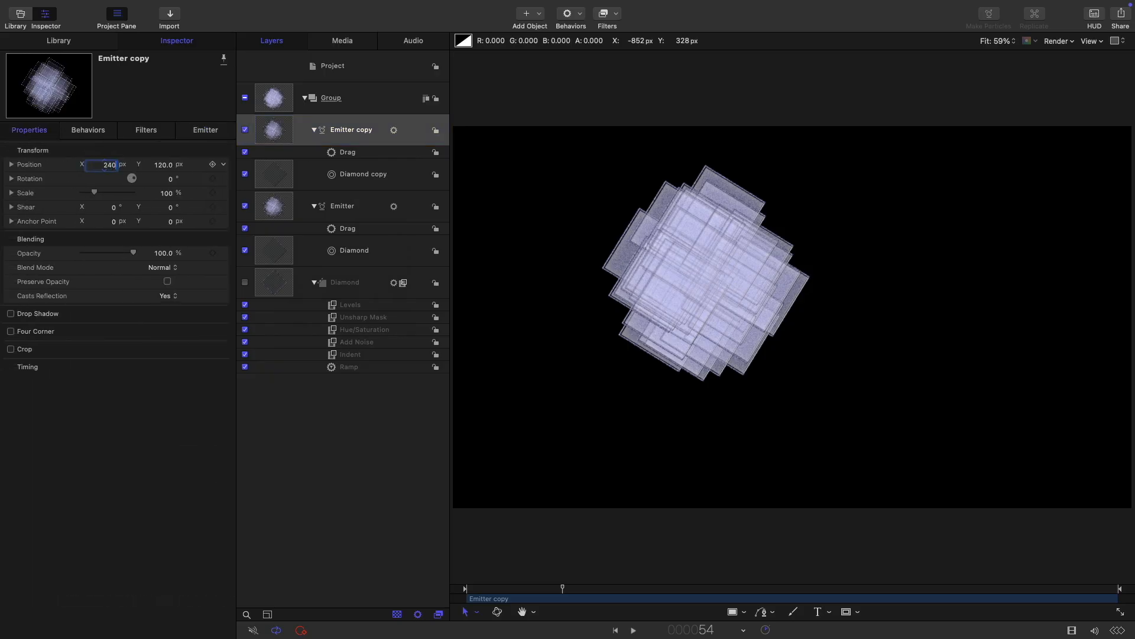
key(Tab)
text(-12)
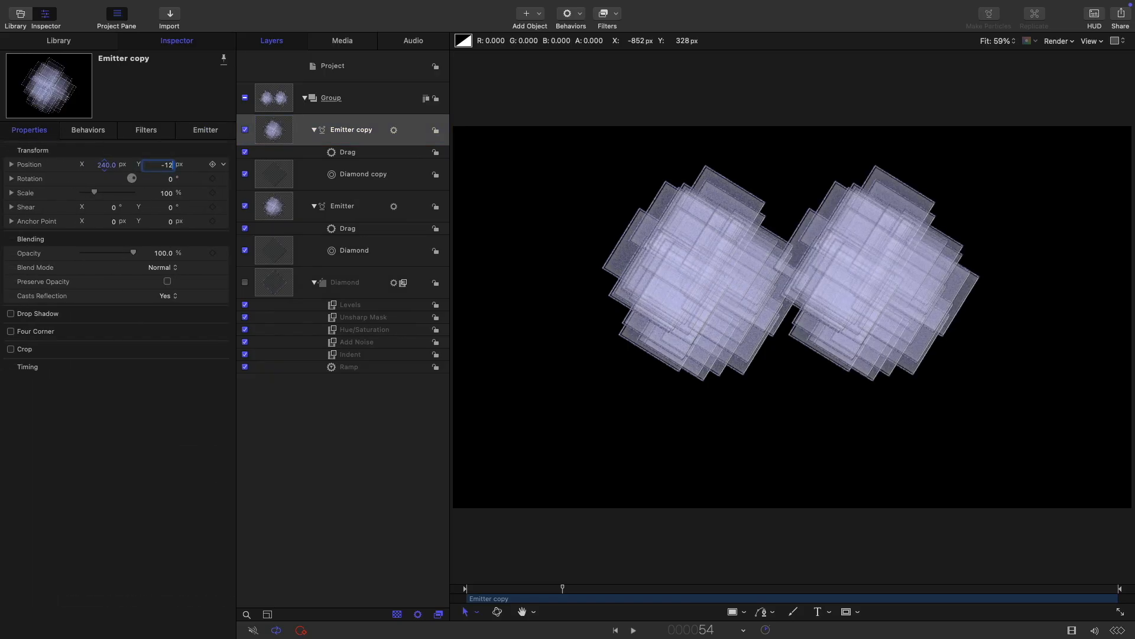
text(0)
key(Return)
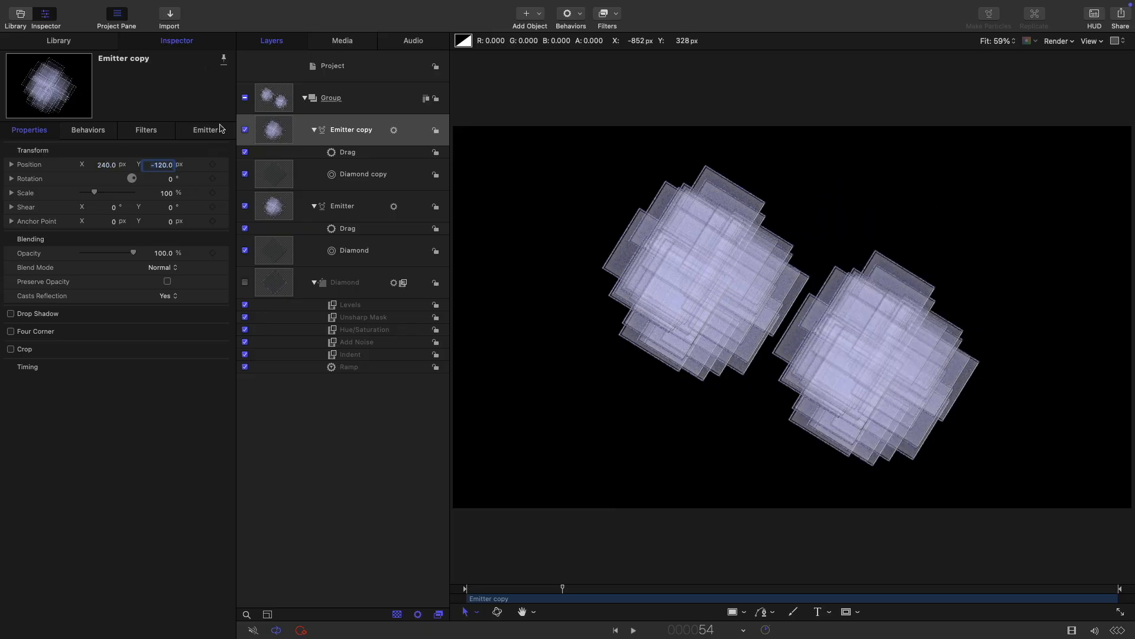
Step: Turn on Additive Blend for the copy's particles
click(204, 131)
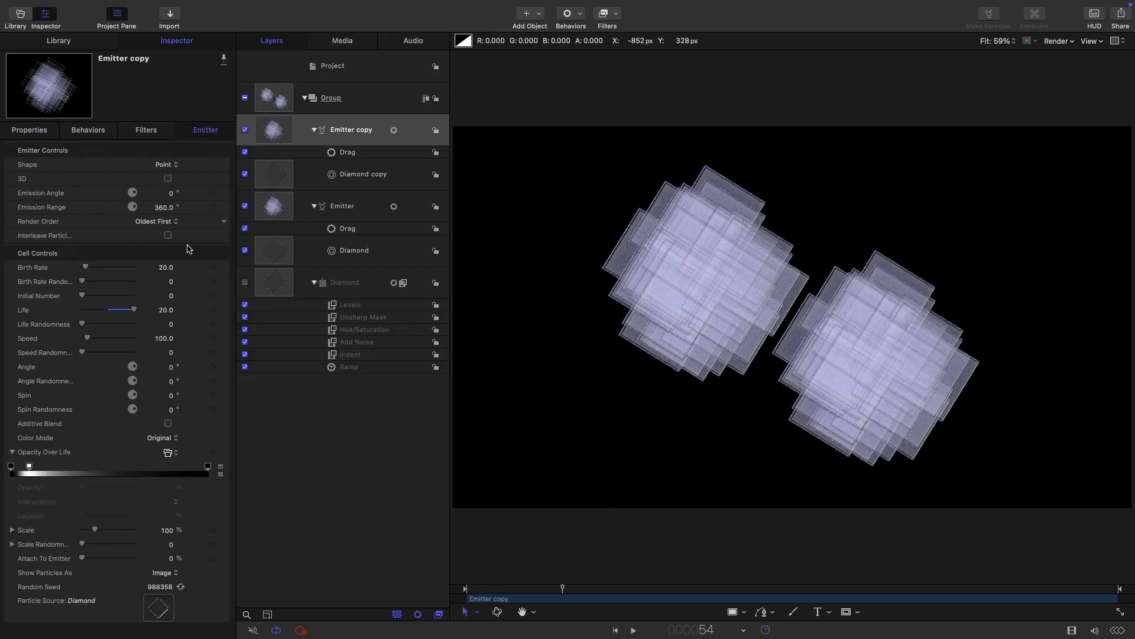
click(167, 424)
click(274, 98)
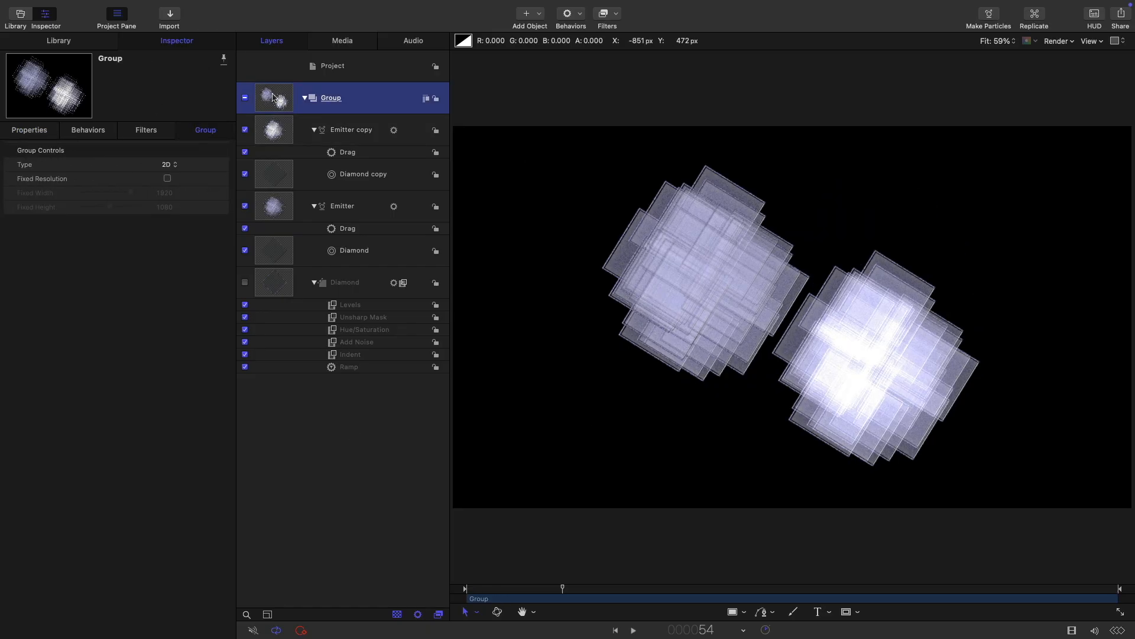
Step: Nest the emitters' group in a new group and enable Fixed Resolution on both groups
mouse_move(180, 4)
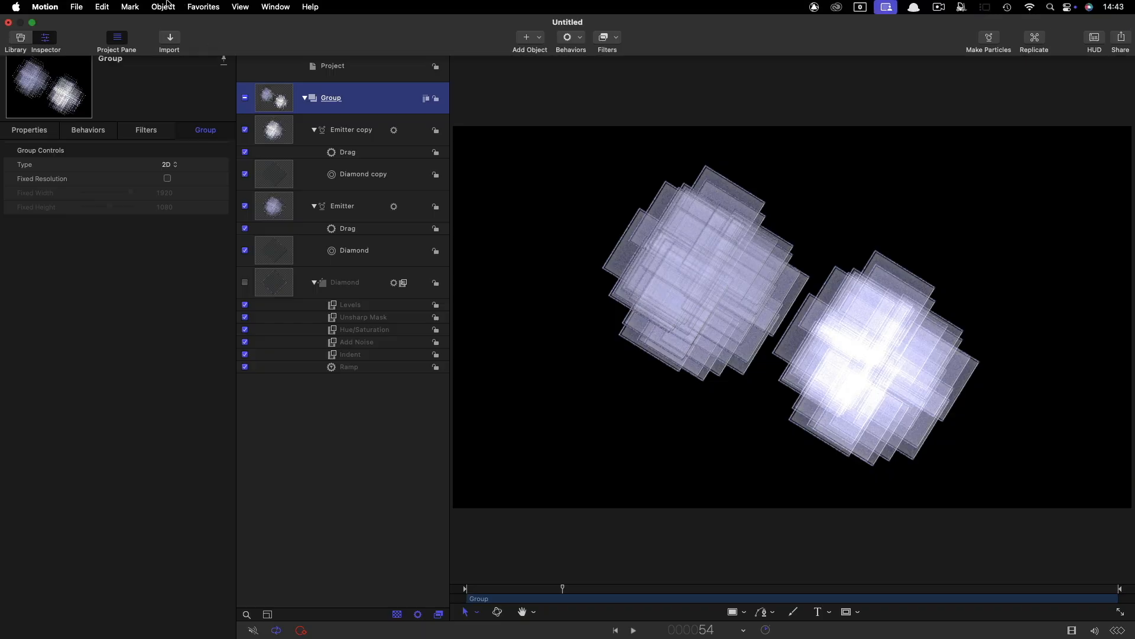
right_click(270, 93)
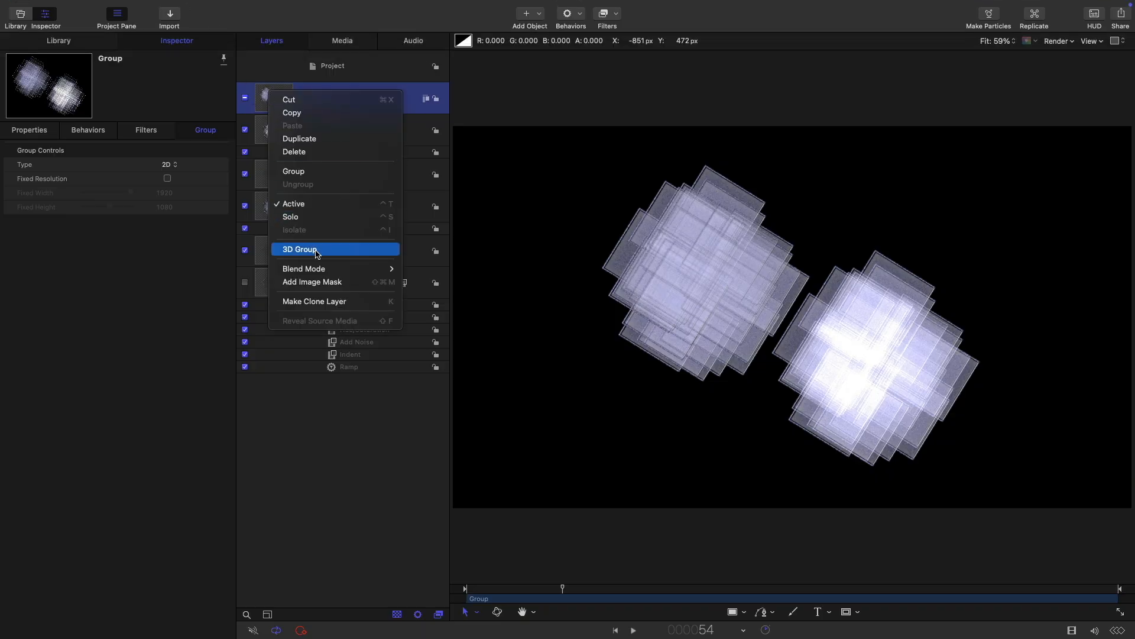
click(327, 172)
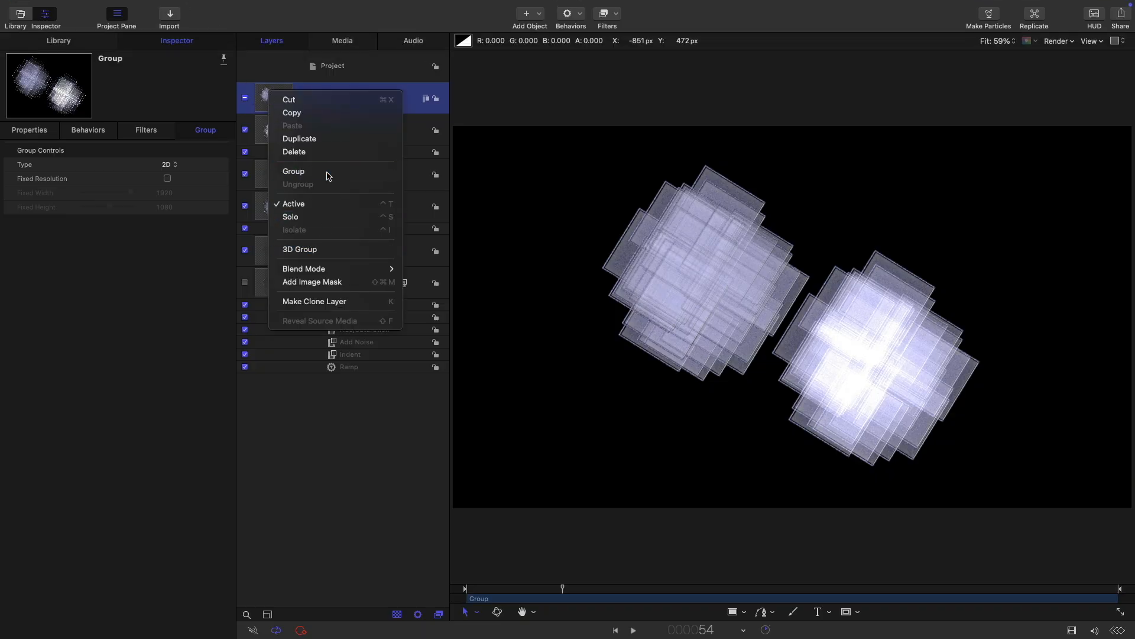
click(168, 179)
click(282, 98)
click(167, 178)
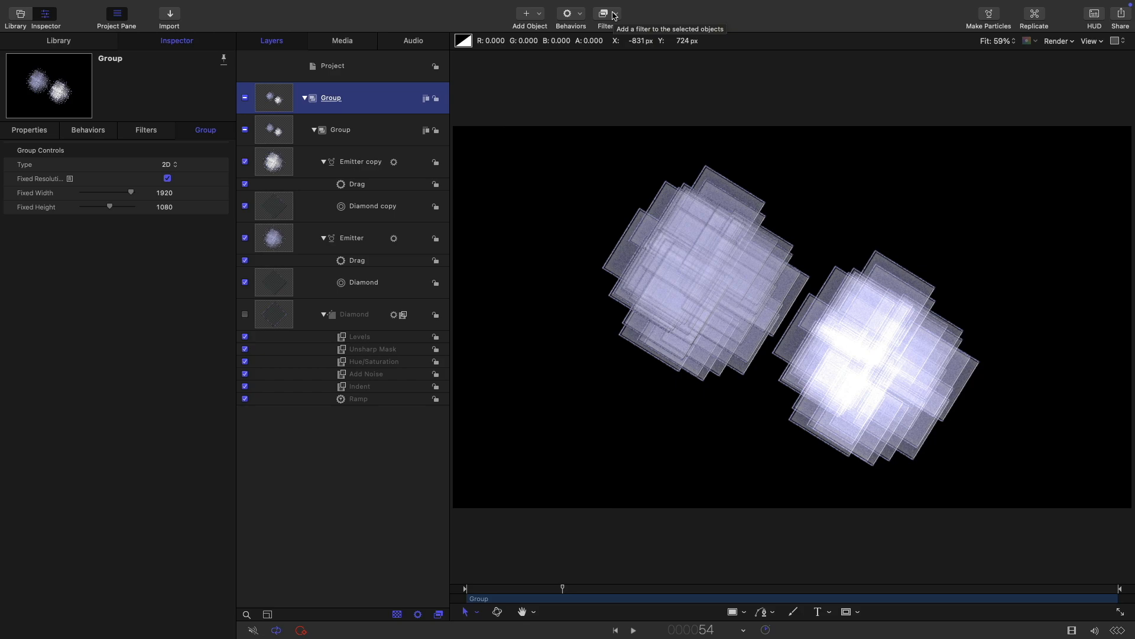
click(613, 15)
Step: Apply a Luma Keyer and a Sphere distortion to the outer Group, then scrub to preview the globe
mouse_move(653, 189)
click(741, 204)
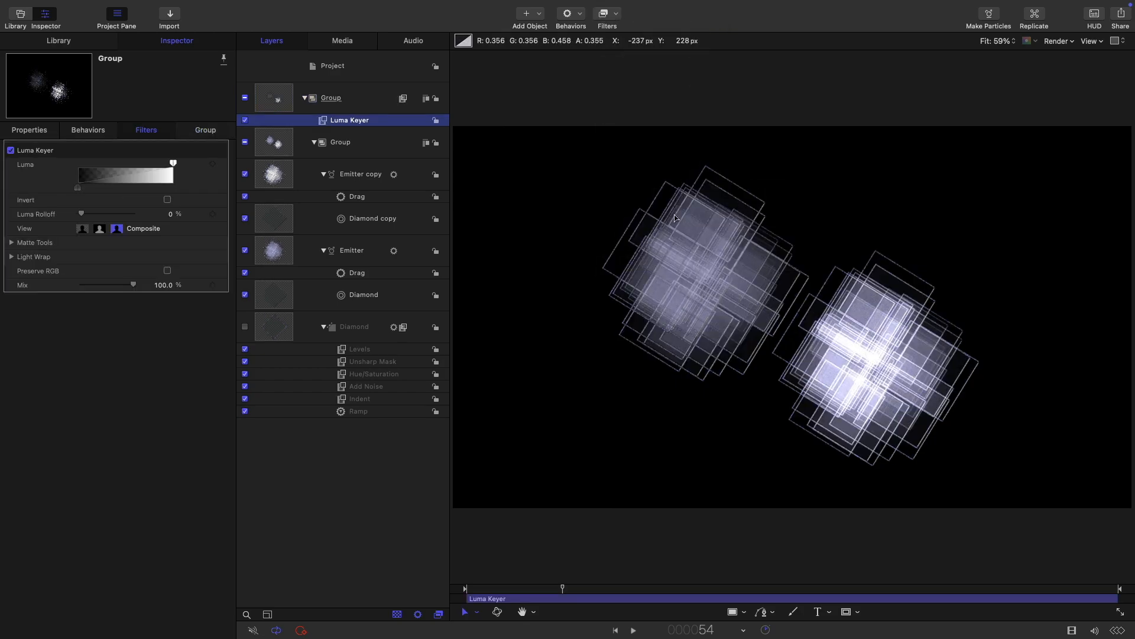
click(615, 15)
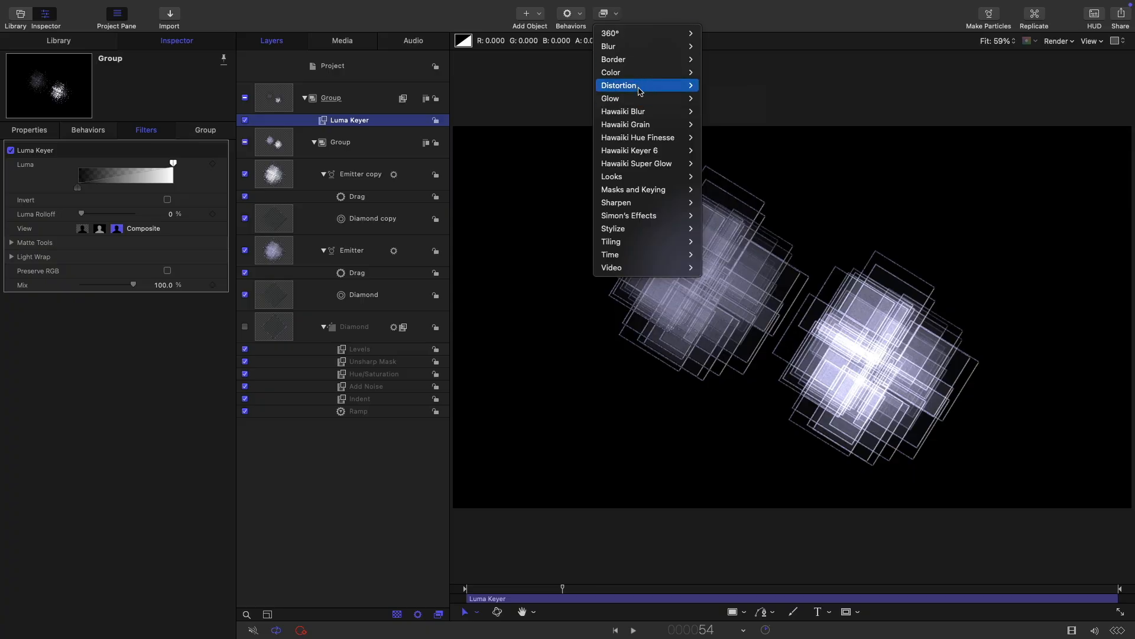
mouse_move(641, 87)
click(725, 359)
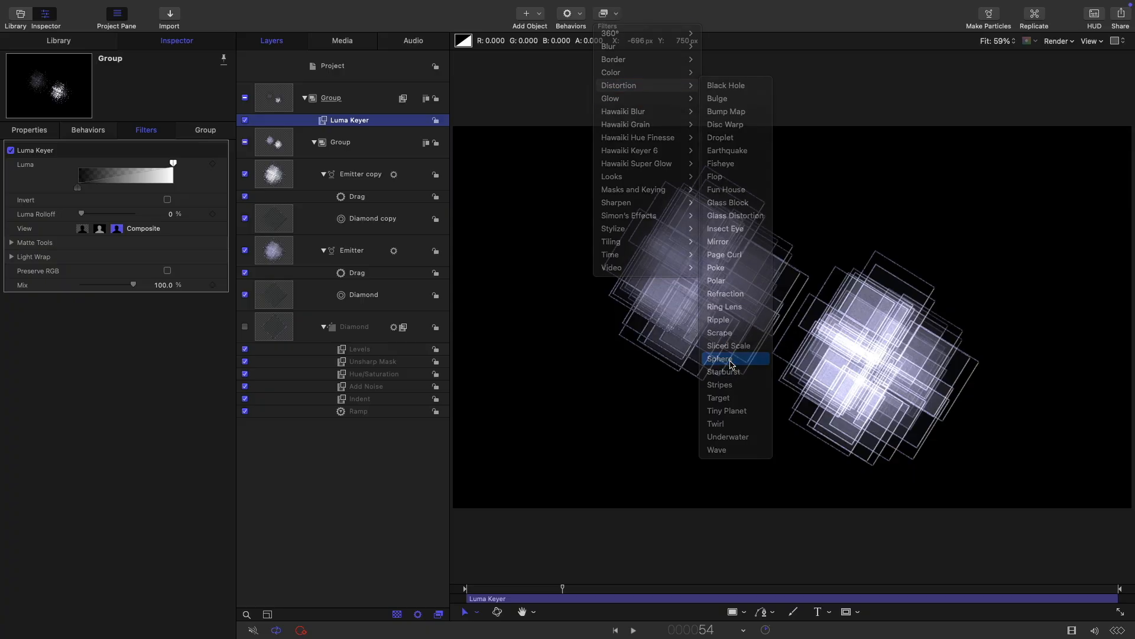
drag(564, 588, 902, 590)
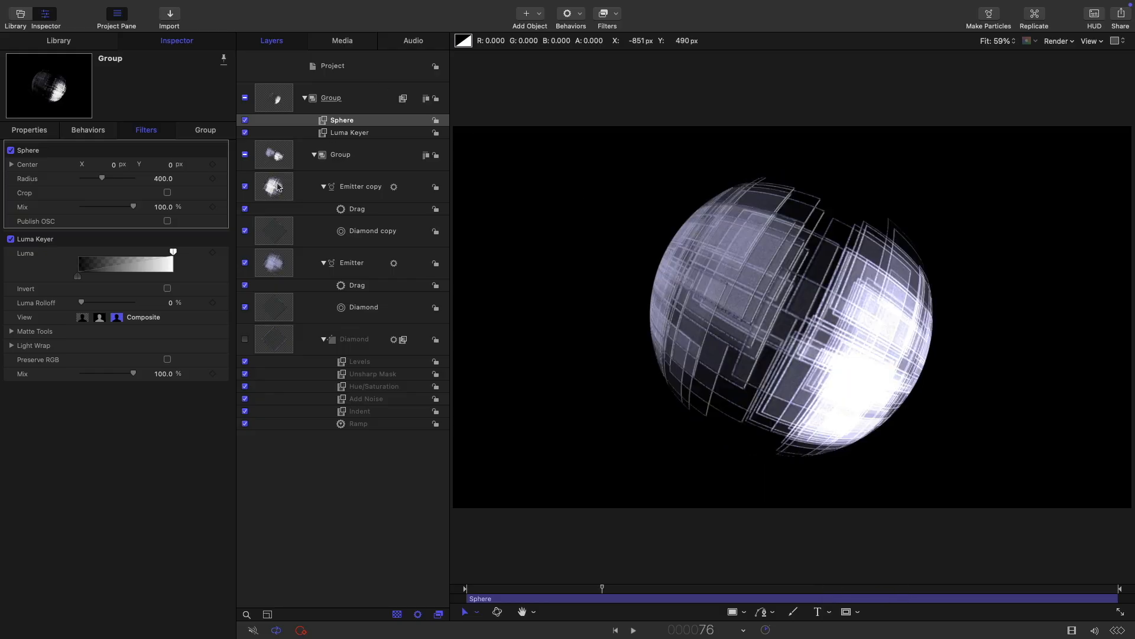
click(278, 187)
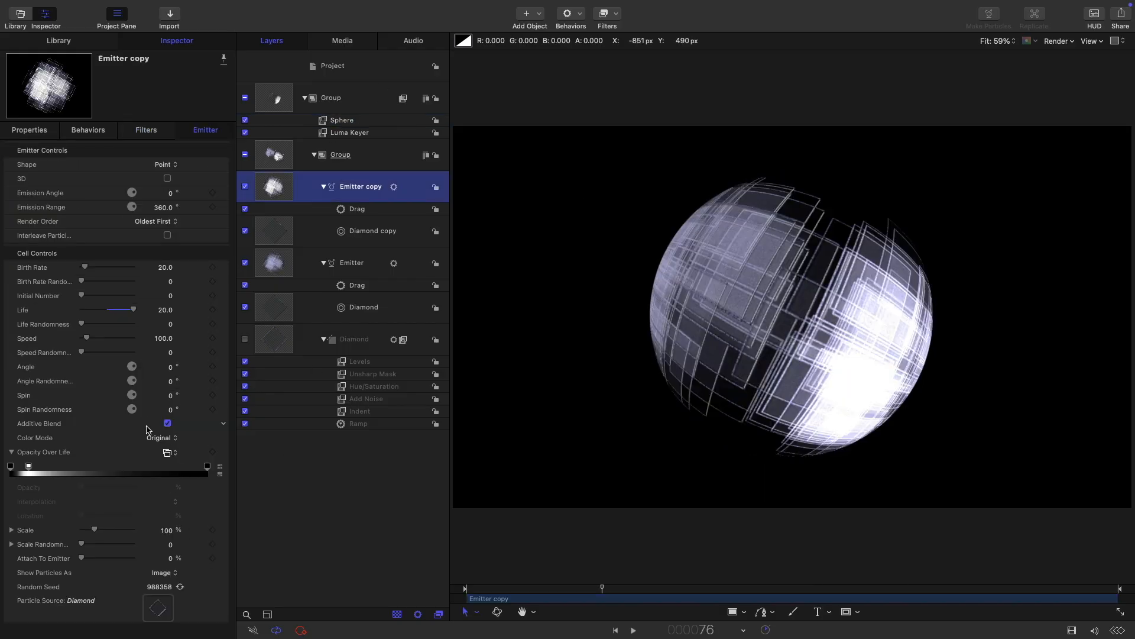
Step: Lower the Emitter copy's first Opacity Over Life point to 50, then 60, then about 65%
click(28, 467)
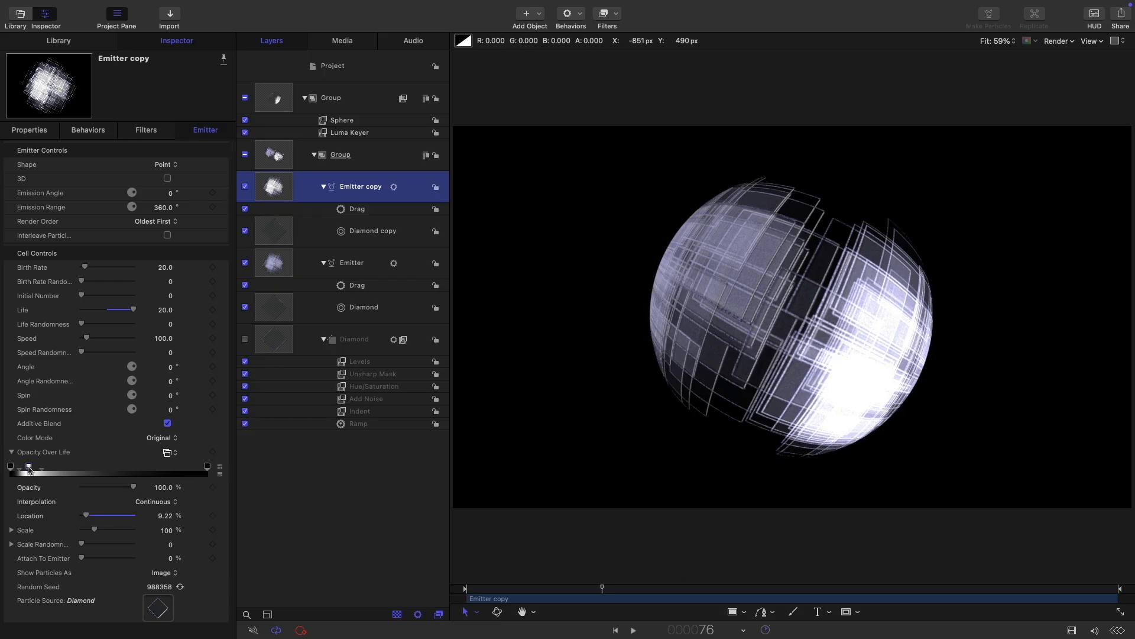
click(164, 488)
text(50)
key(Return)
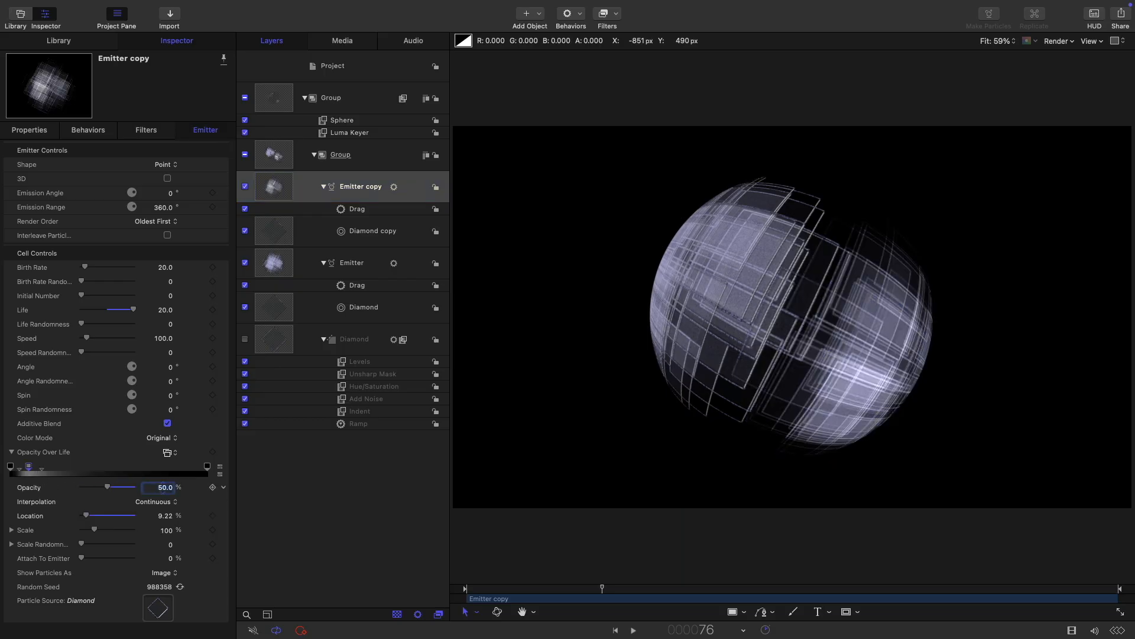
text(60)
key(Return)
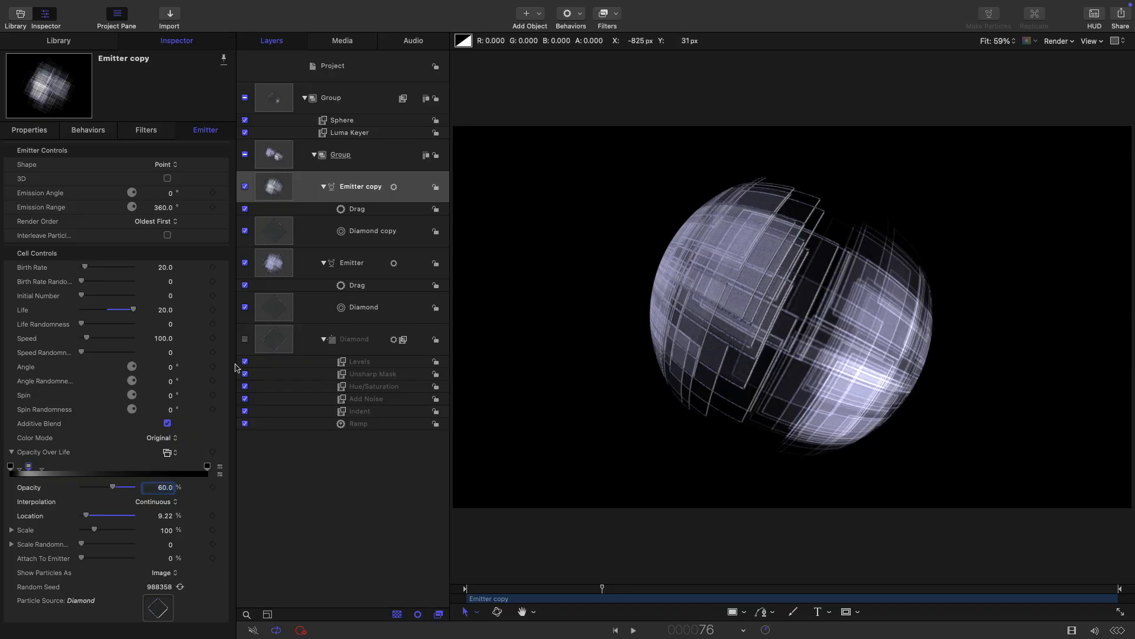
drag(117, 488, 114, 490)
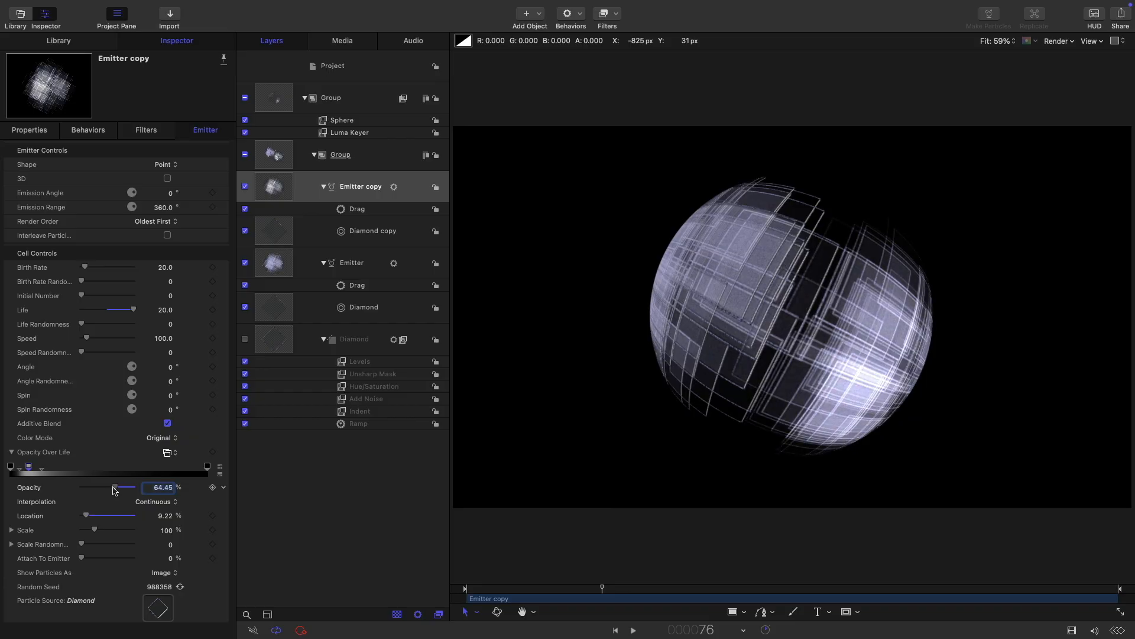
drag(113, 487, 113, 487)
Step: Add a Ramp parameter behavior to the outer Group's Rotation
click(276, 100)
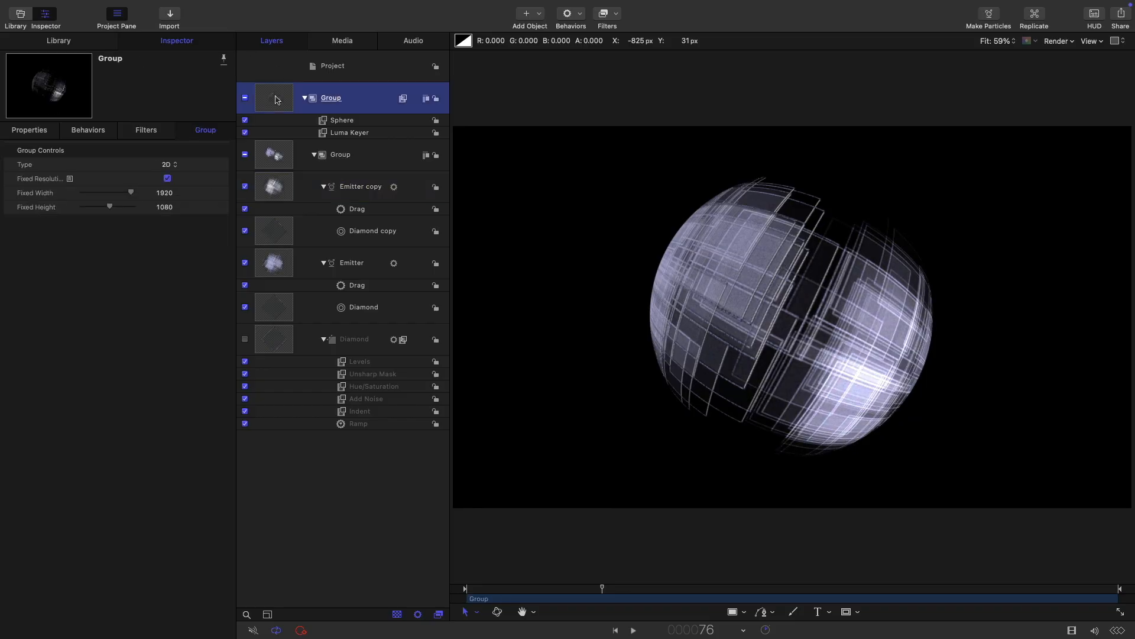
click(26, 130)
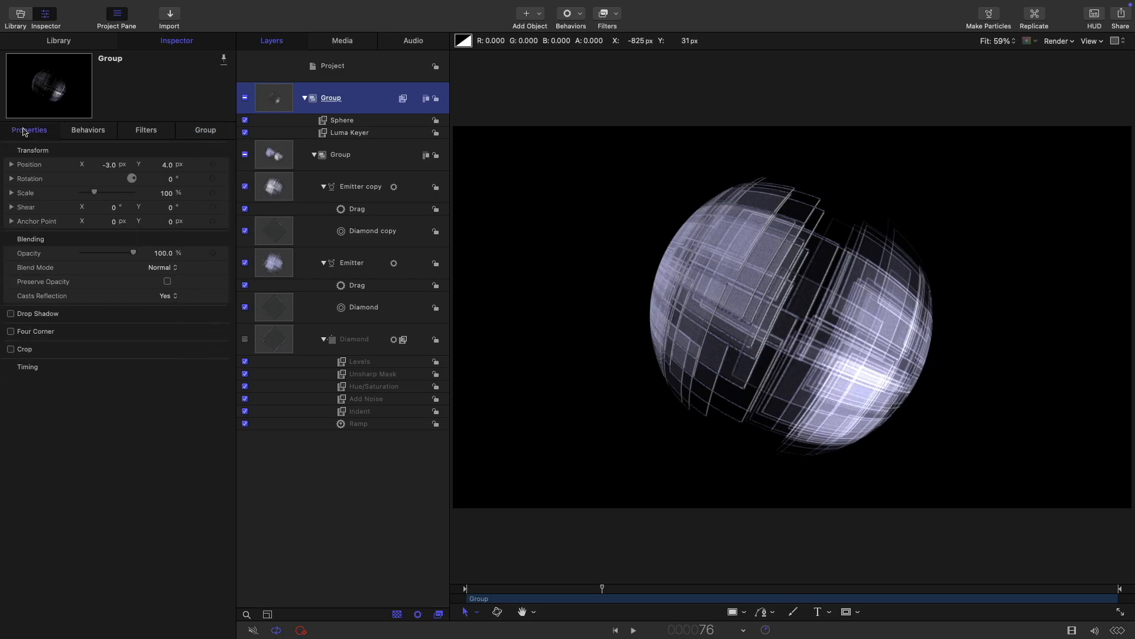
click(225, 178)
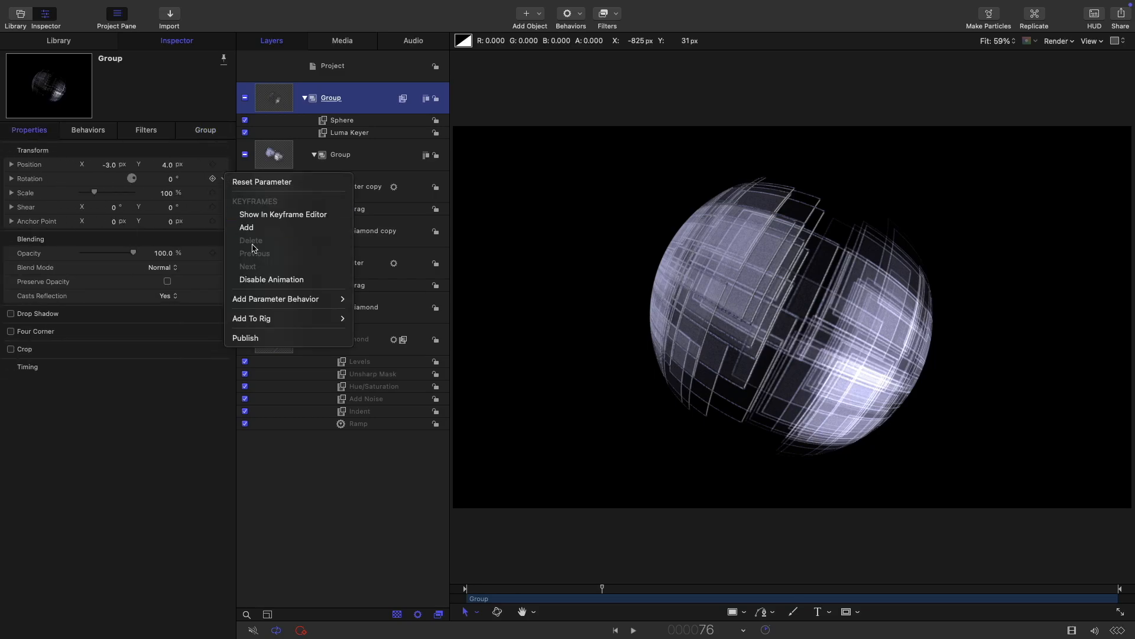
mouse_move(275, 301)
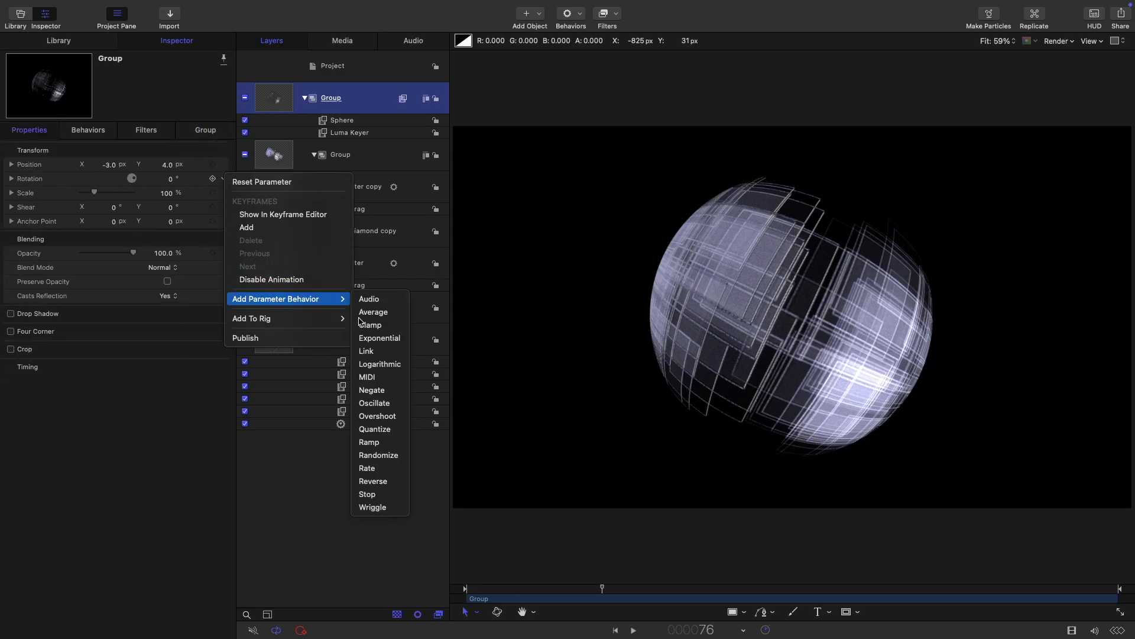
click(386, 443)
Step: Set the Ramp's End Value to 180° and play back to preview the spin
click(170, 179)
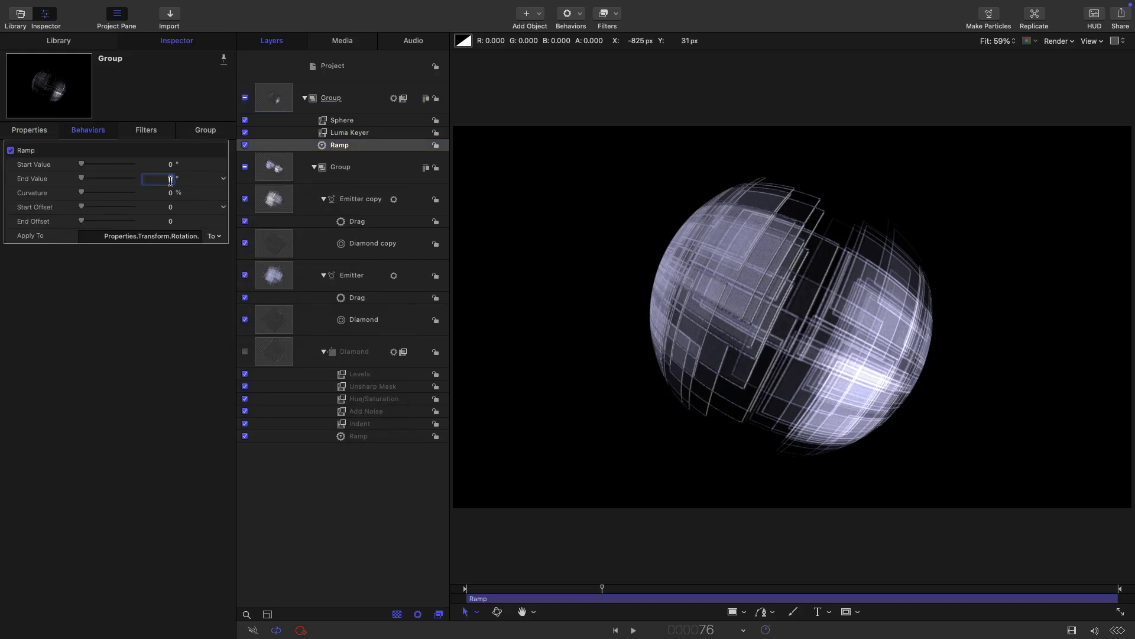
text(180)
key(Return)
click(633, 629)
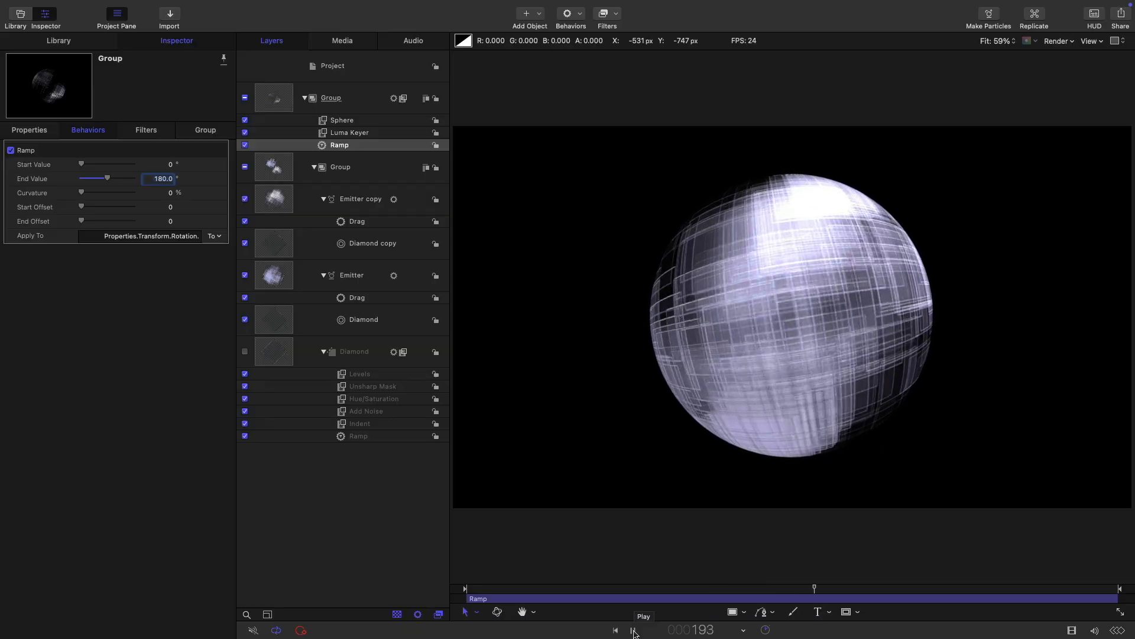
click(633, 629)
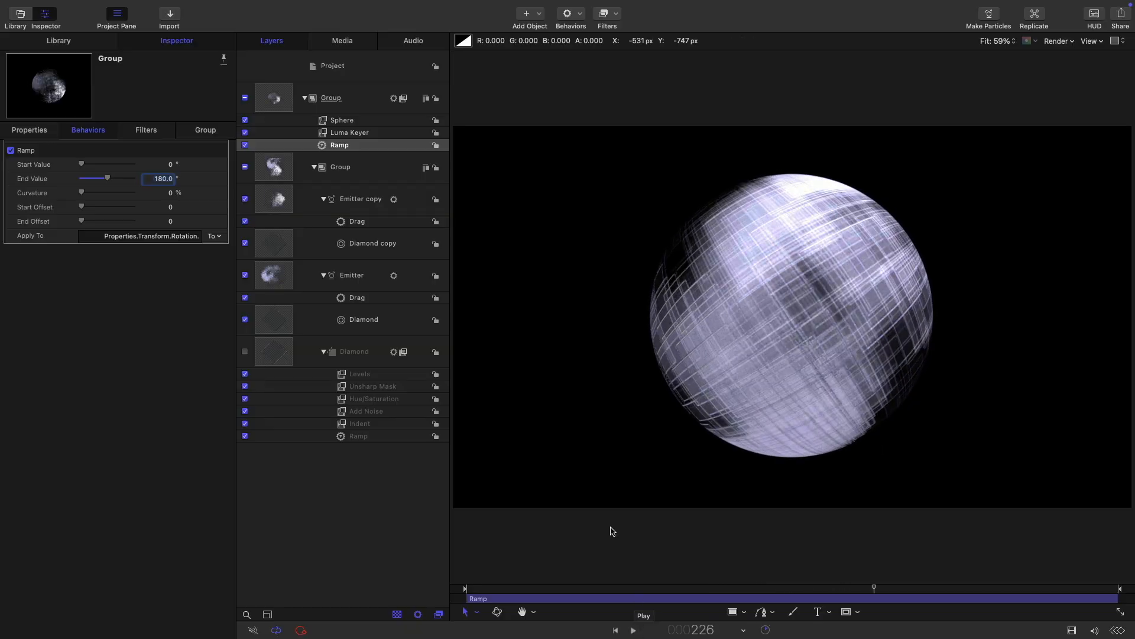
Step: Add a Color > Levels filter to the outer Group and raise its black input to about 0.1
click(273, 102)
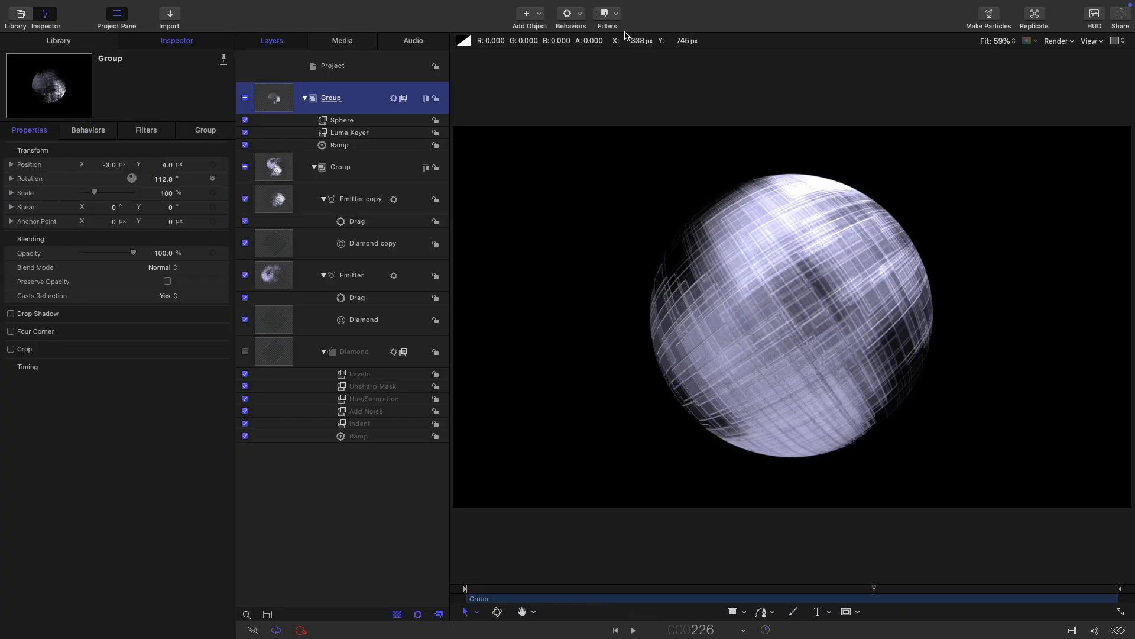
click(610, 17)
mouse_move(615, 72)
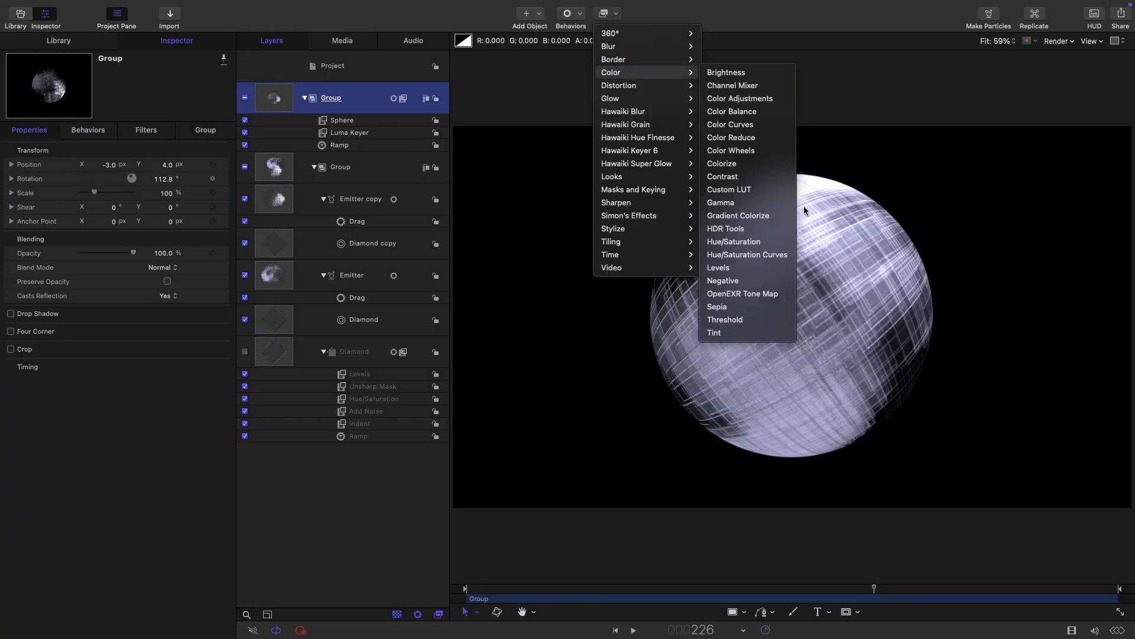
click(733, 273)
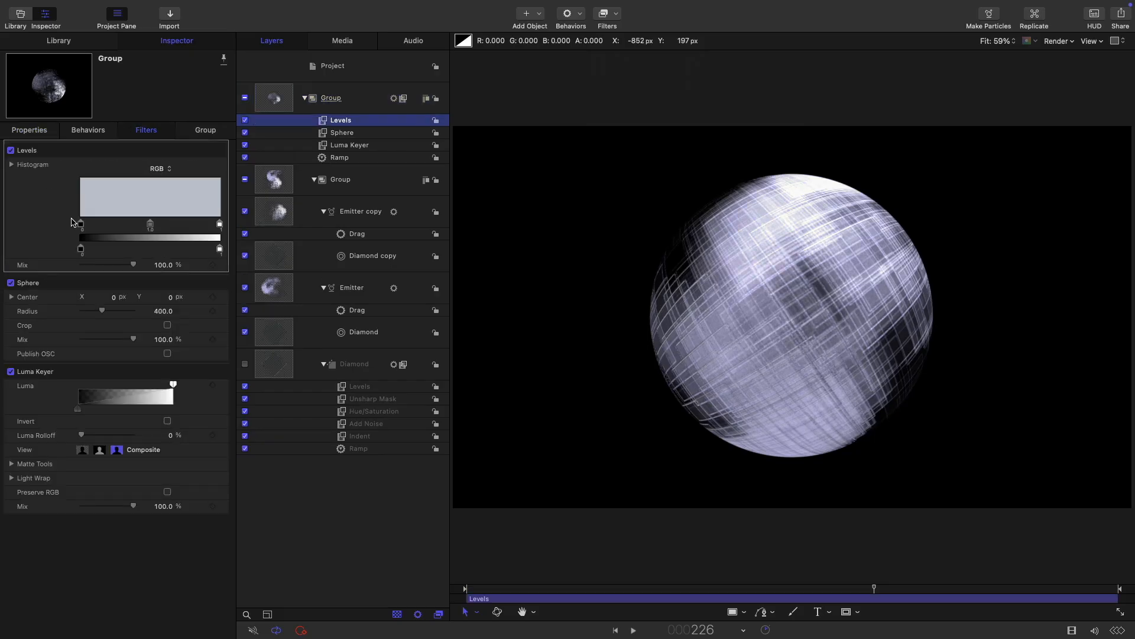
drag(82, 226, 98, 229)
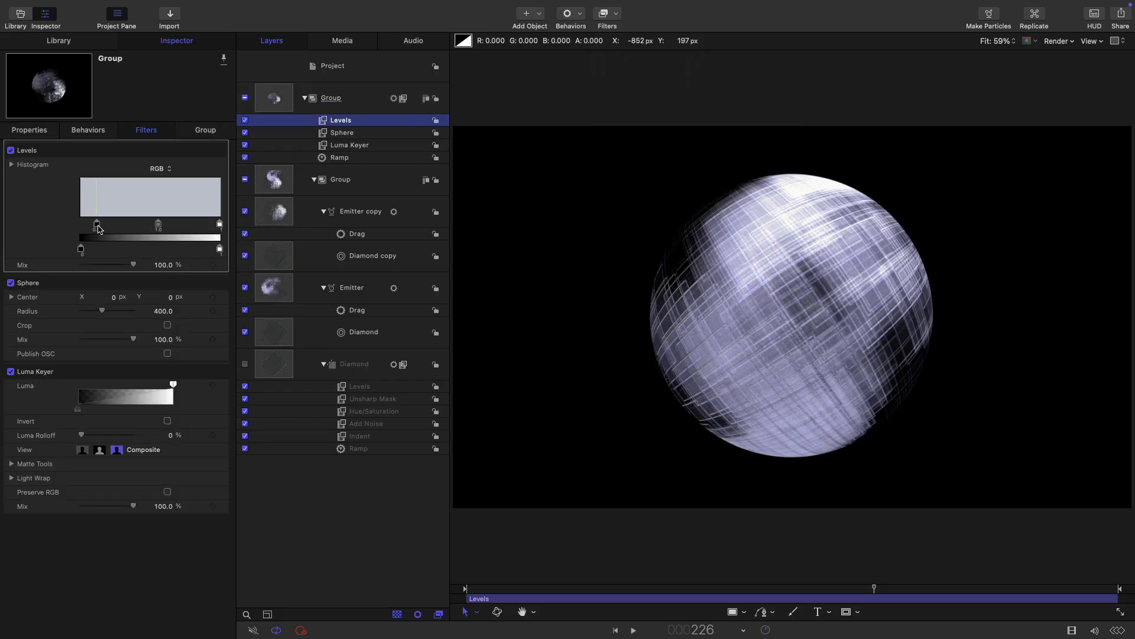
click(276, 97)
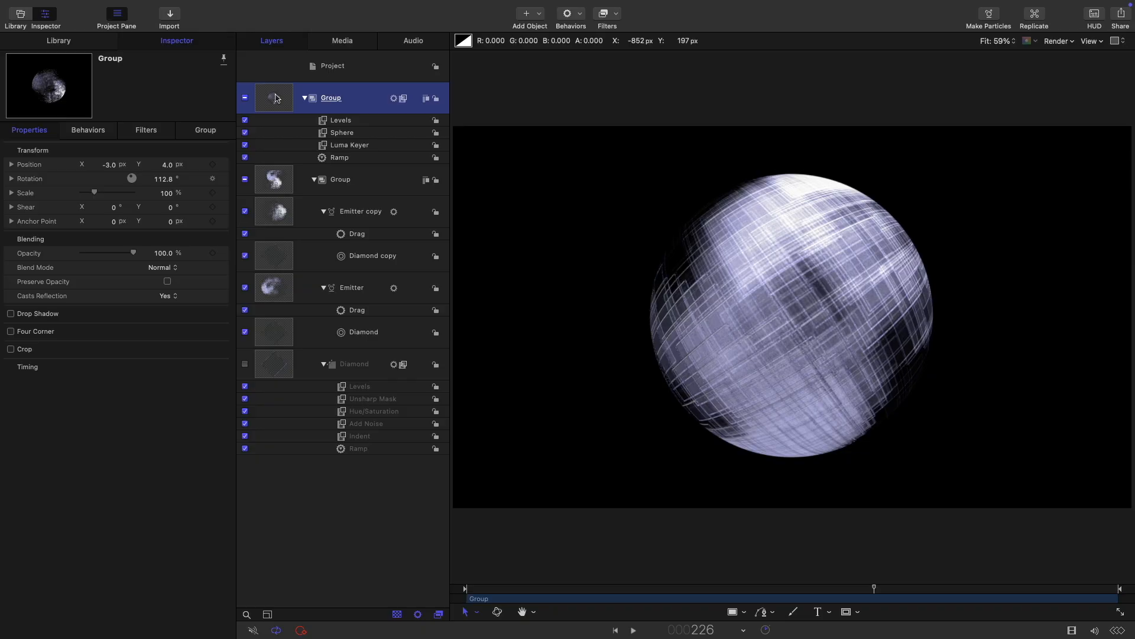
Step: Make a Clone Layer of the outer Group and copy the Ramp rotation behavior onto it
right_click(276, 98)
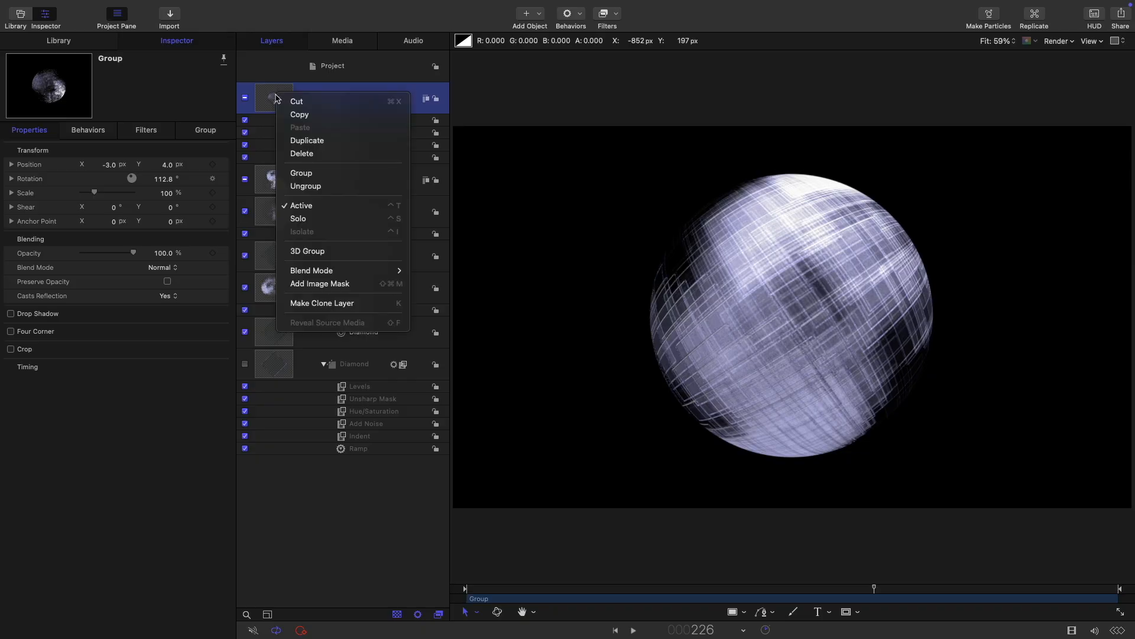
click(346, 303)
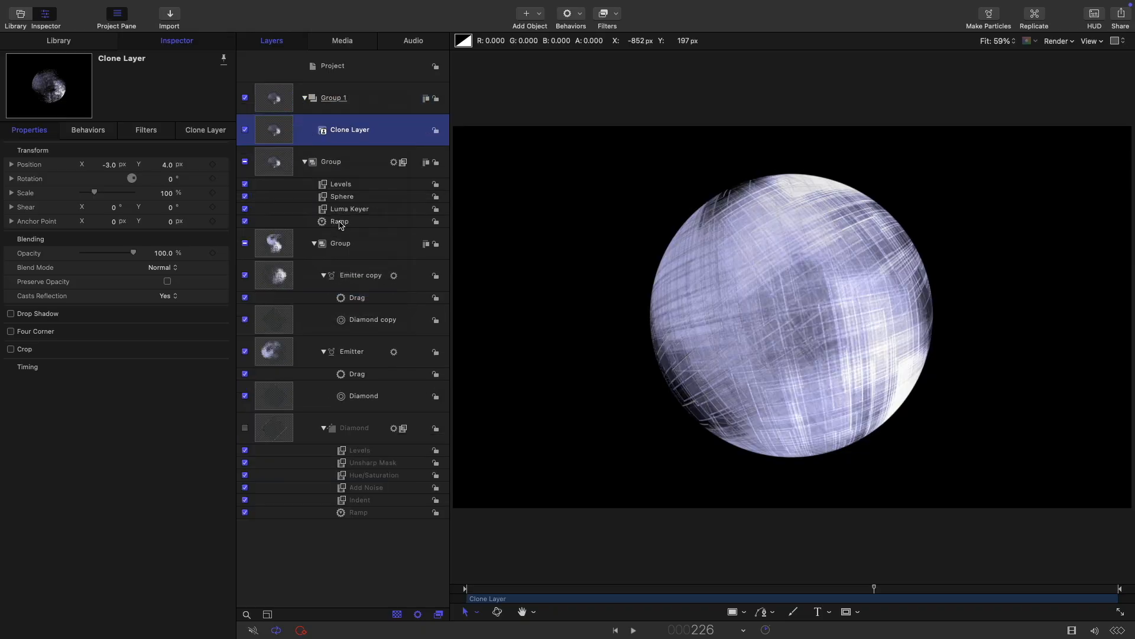
click(323, 224)
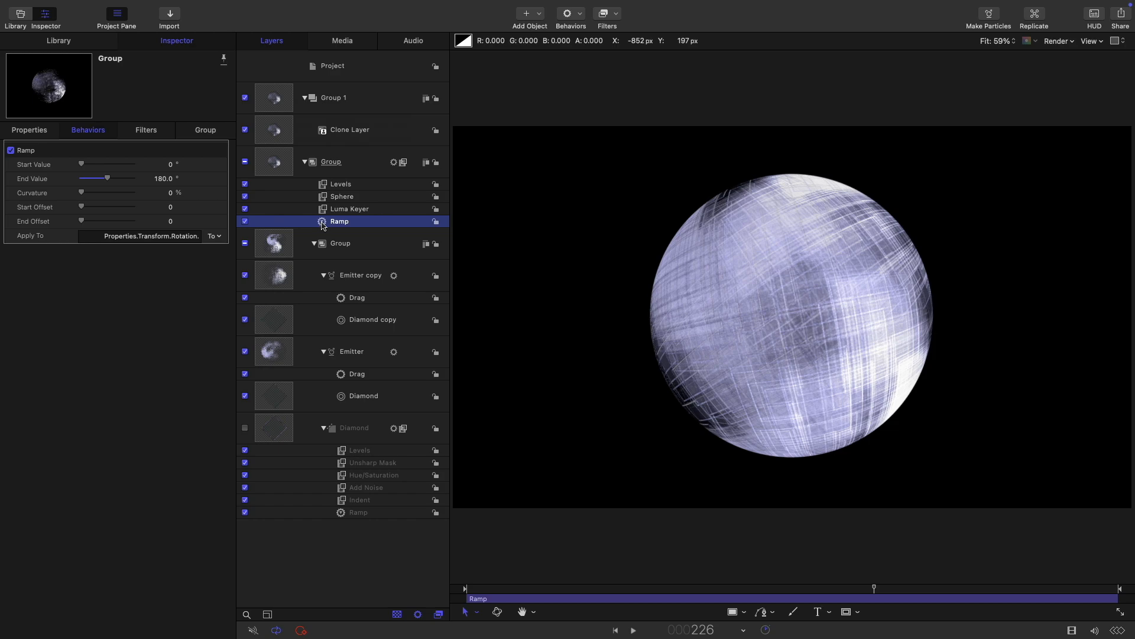
drag(323, 226, 272, 126)
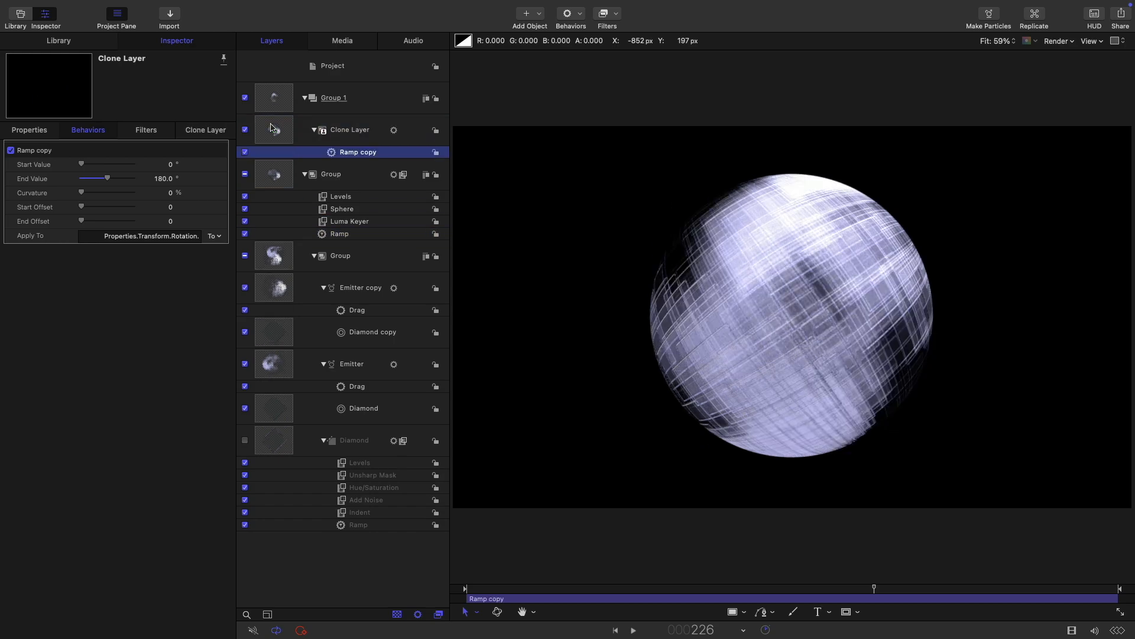
Step: Set the Clone Layer's blend mode to Add
click(260, 125)
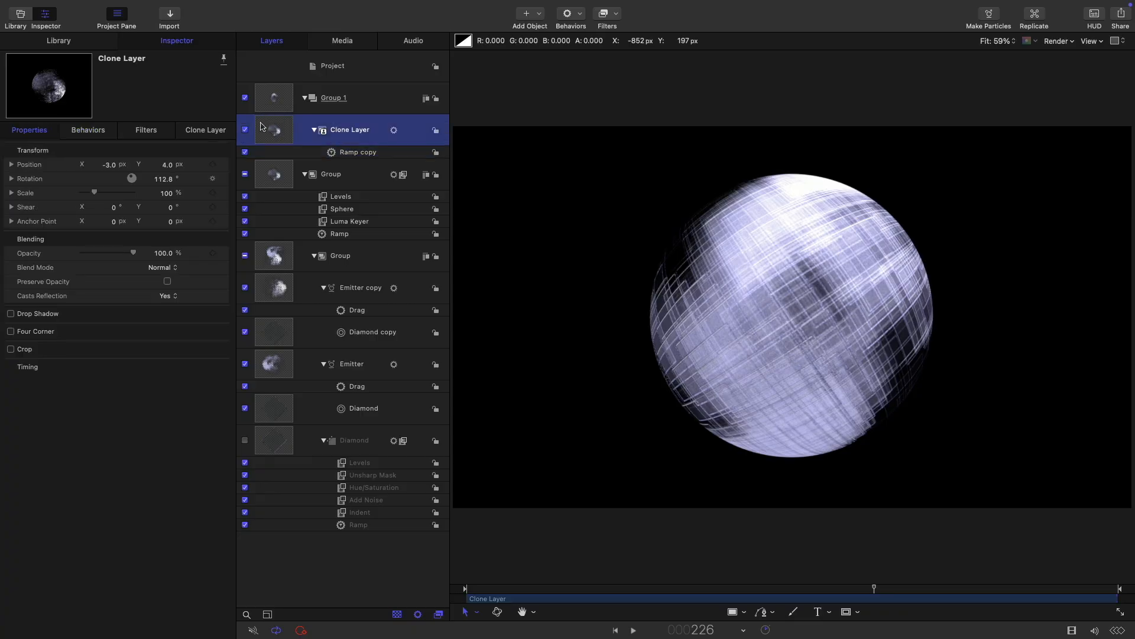
click(163, 269)
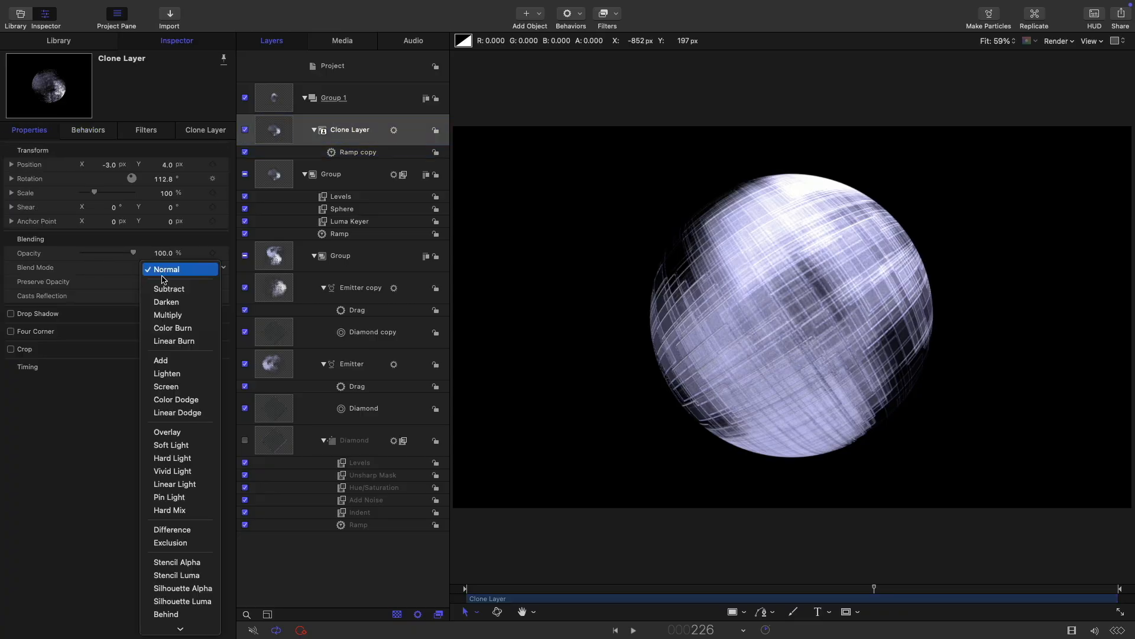
click(179, 361)
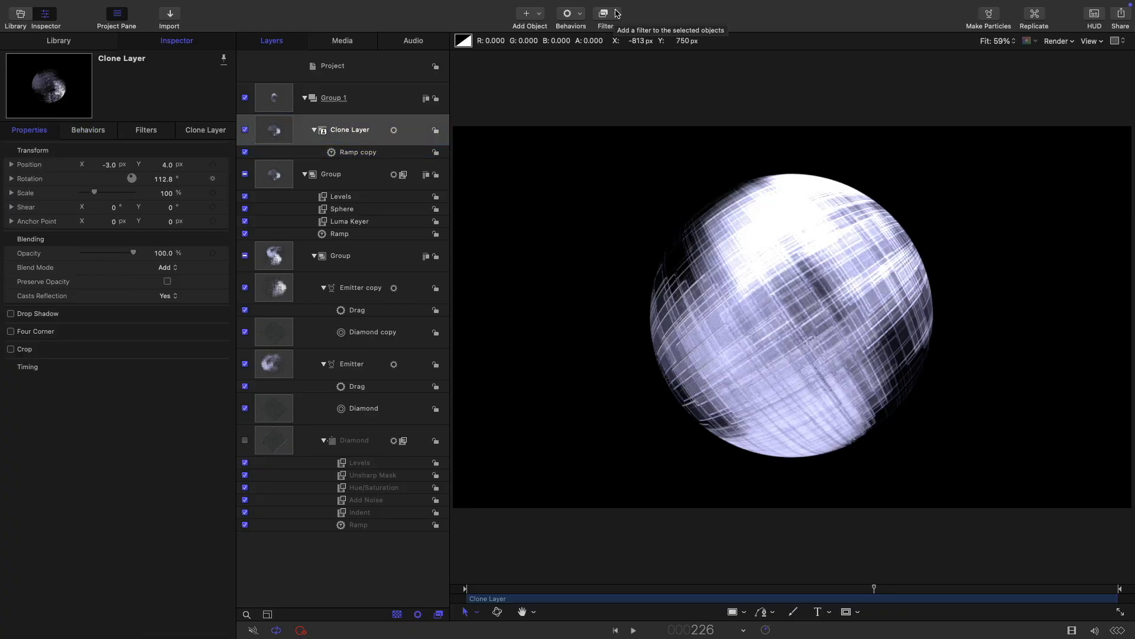
click(615, 17)
Step: Add Colorize and a Gaussian Blur with Amount 128 to the Clone Layer
mouse_move(621, 71)
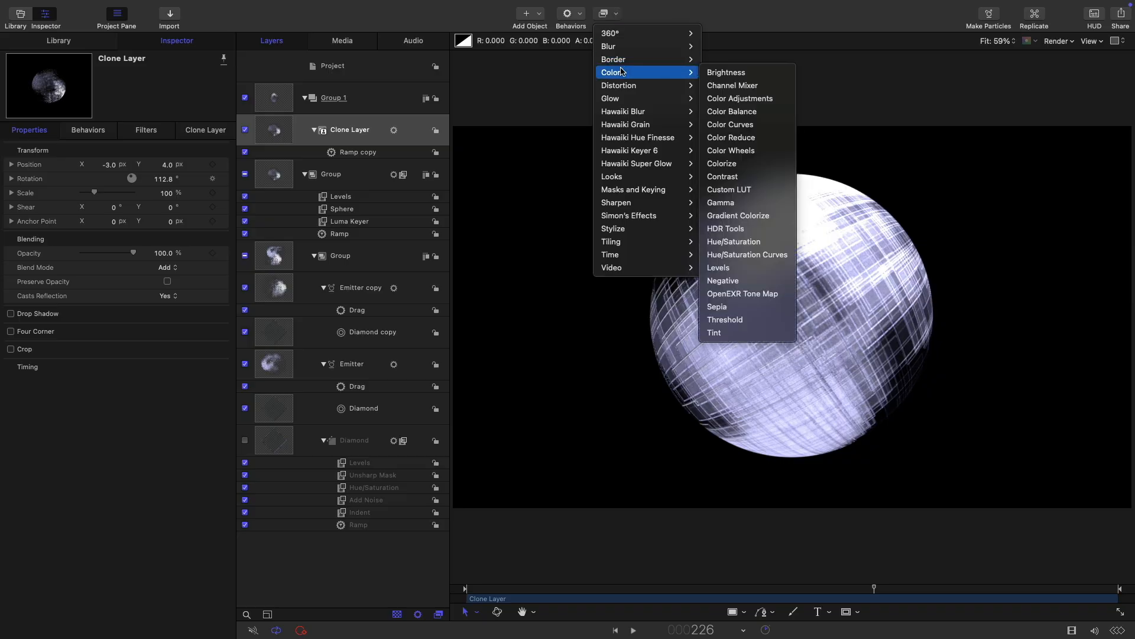
click(739, 164)
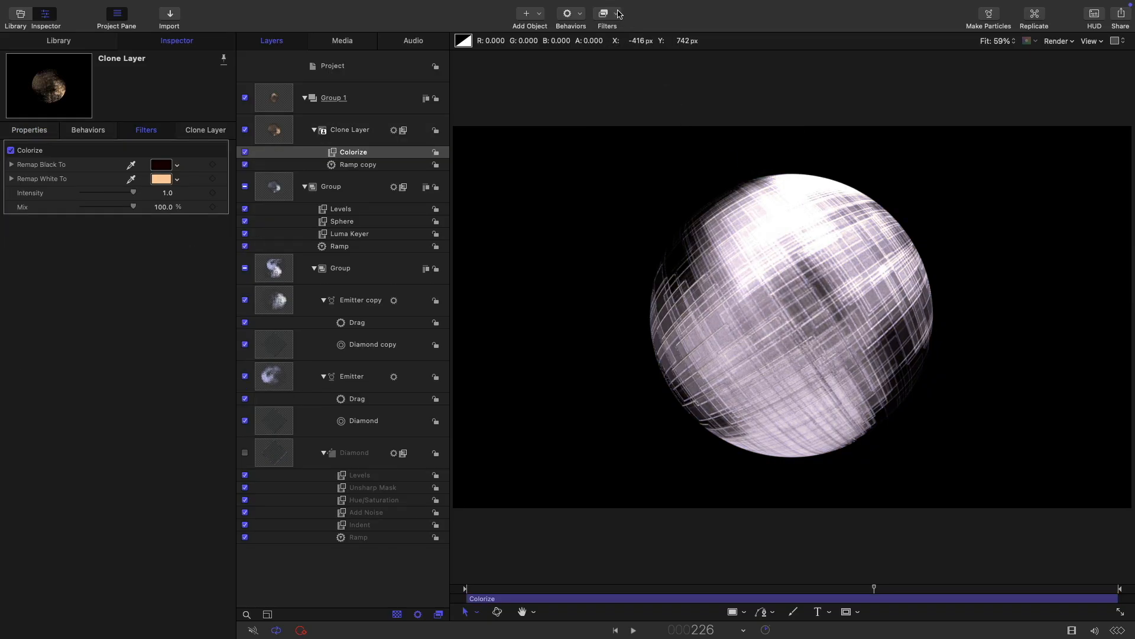
click(619, 14)
mouse_move(625, 48)
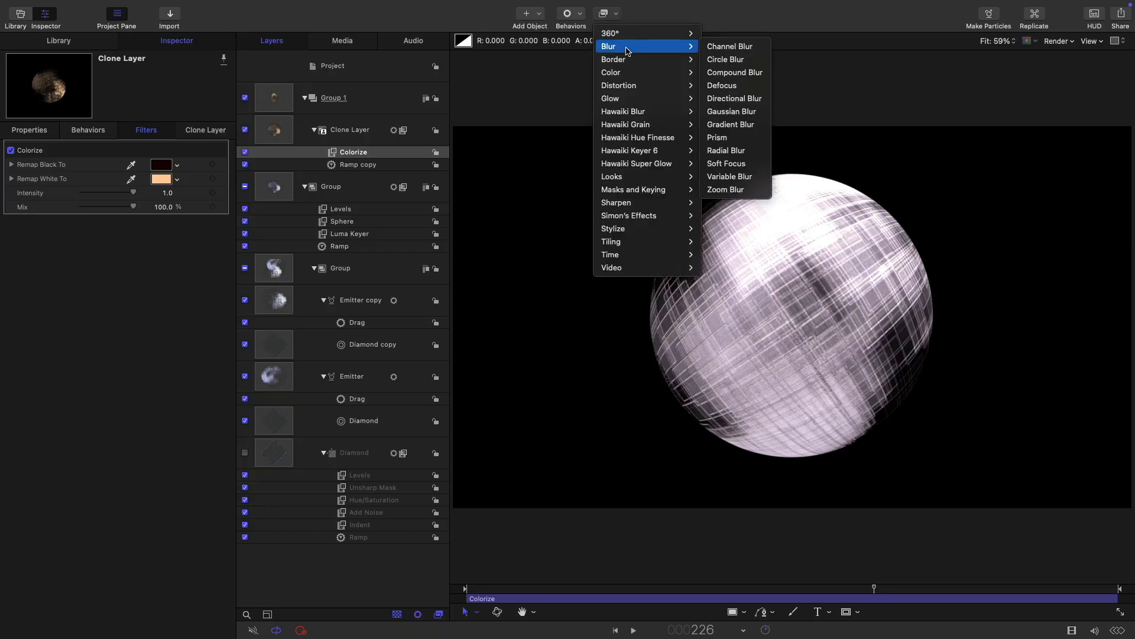
click(719, 113)
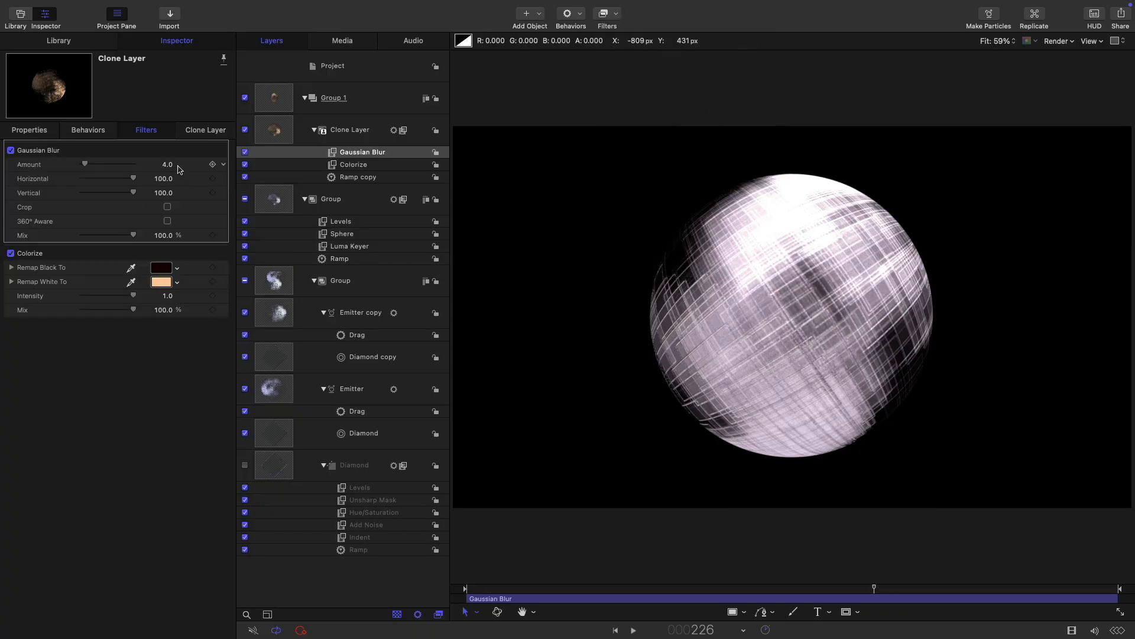
click(166, 166)
text(128)
key(Return)
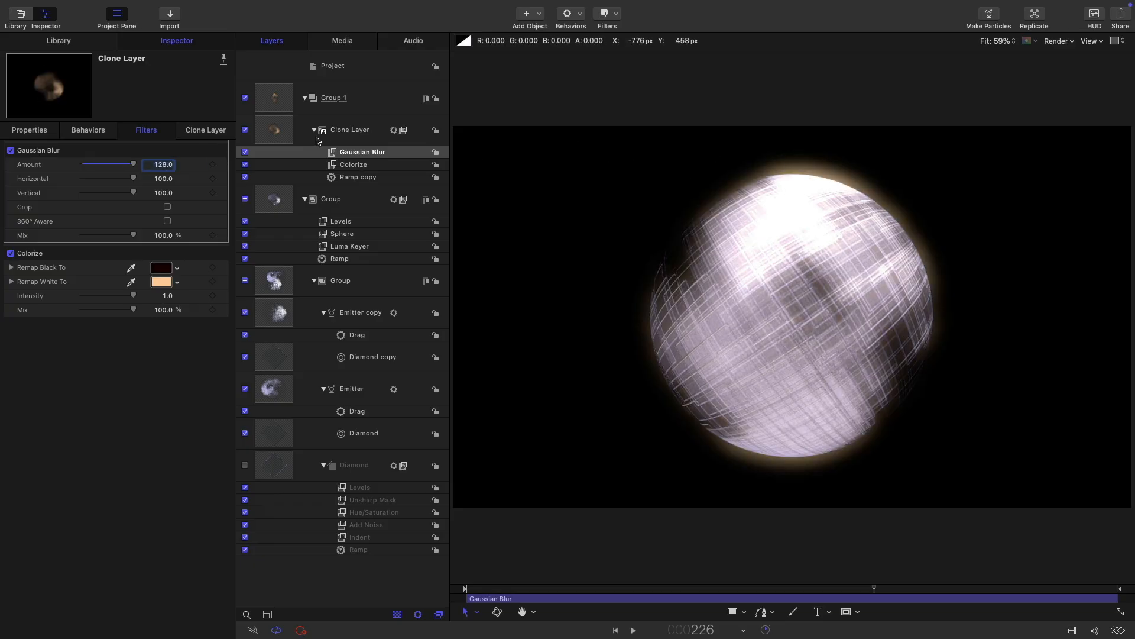
Step: Duplicate the Clone Layer to create 'Clone Layer copy'
click(276, 130)
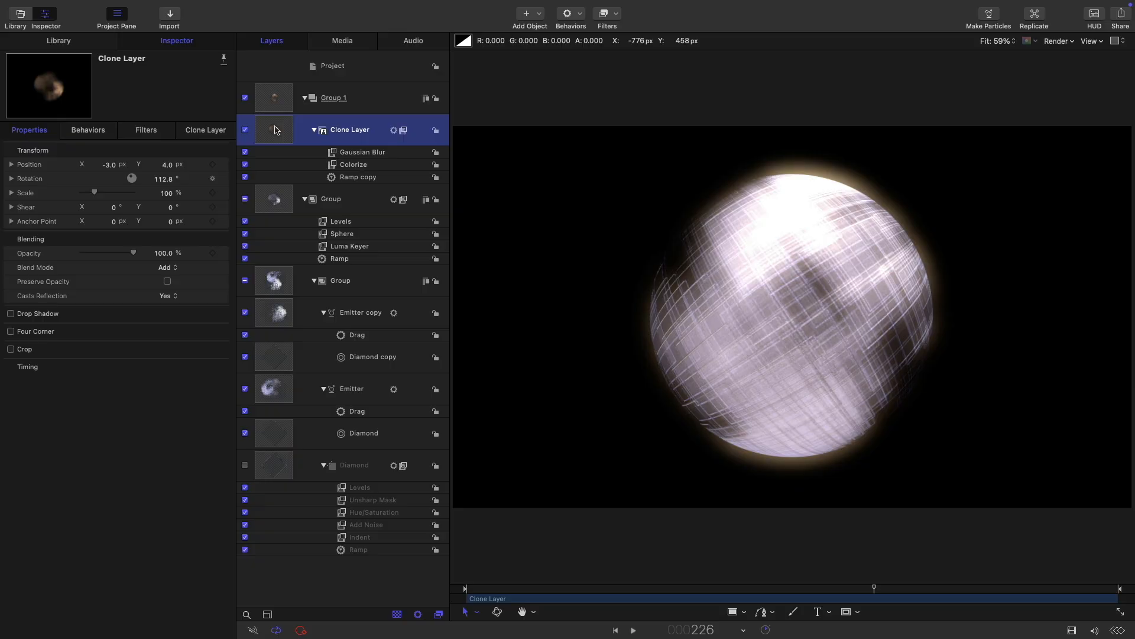
right_click(275, 130)
click(306, 172)
click(360, 153)
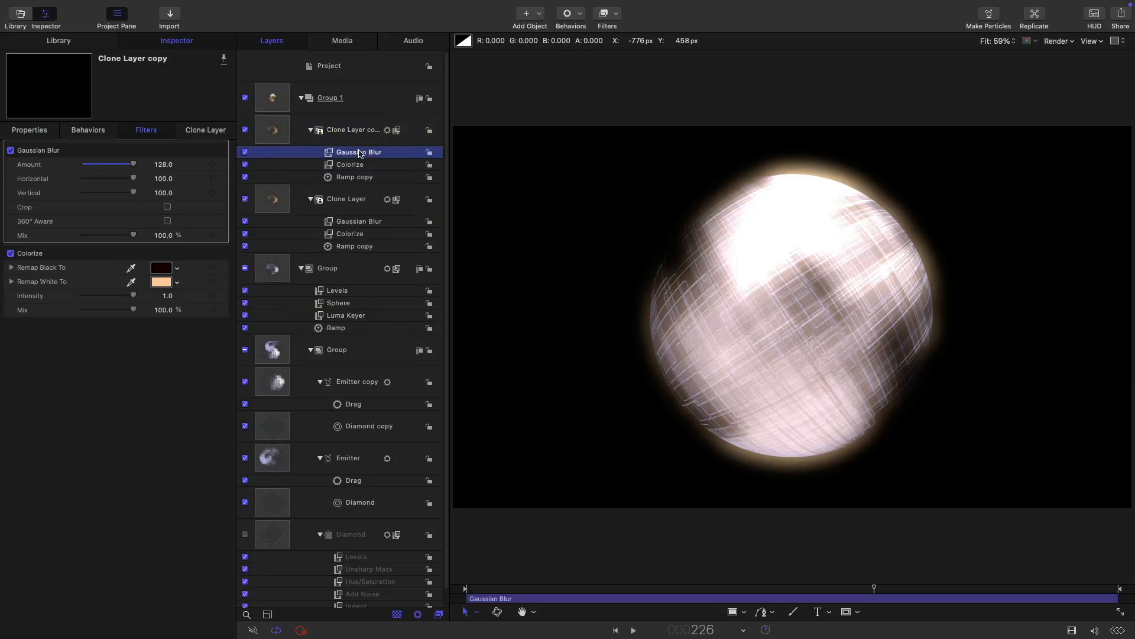
click(163, 164)
Step: Set the copy's Gaussian Blur to 2048 and tint its Colorize white remap pale lavender
text(2048)
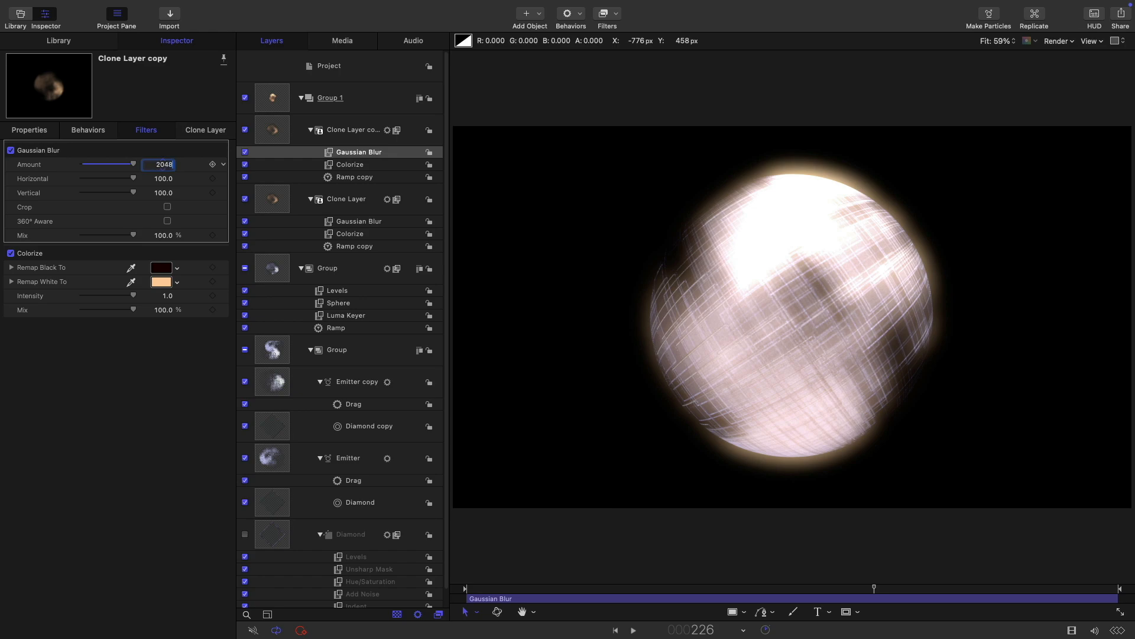
key(Return)
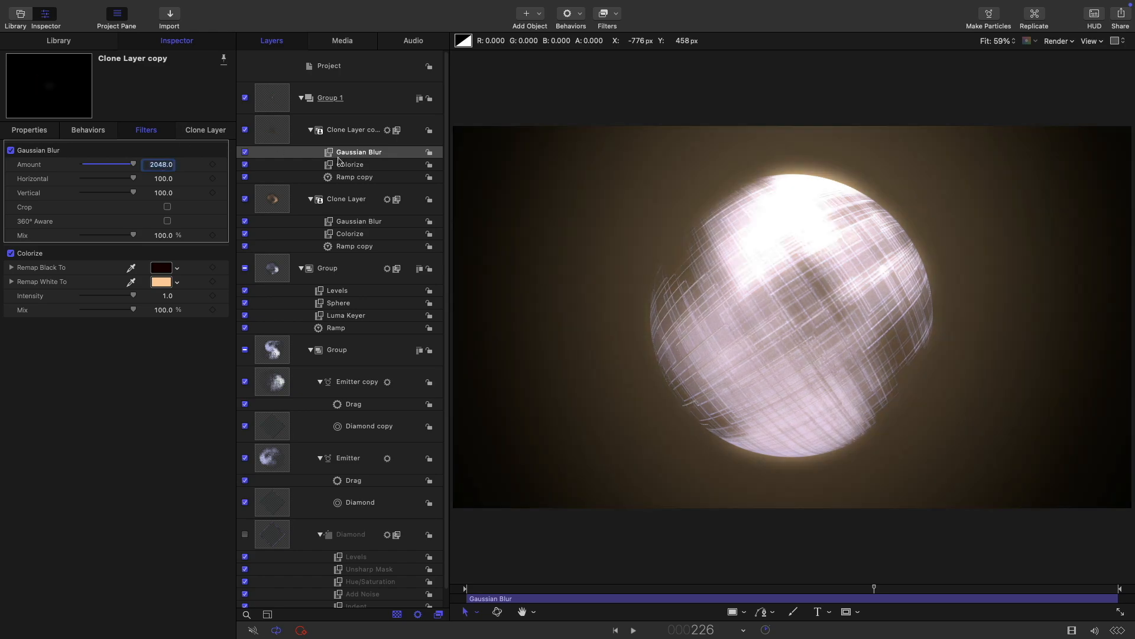
click(353, 177)
click(349, 165)
click(160, 281)
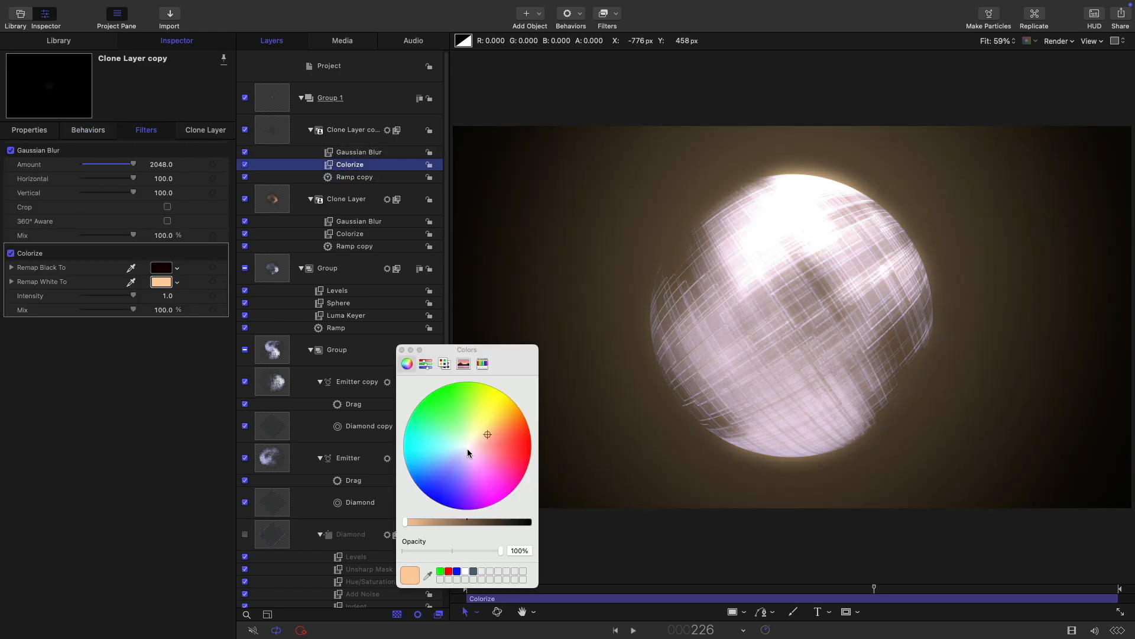
drag(485, 434, 463, 454)
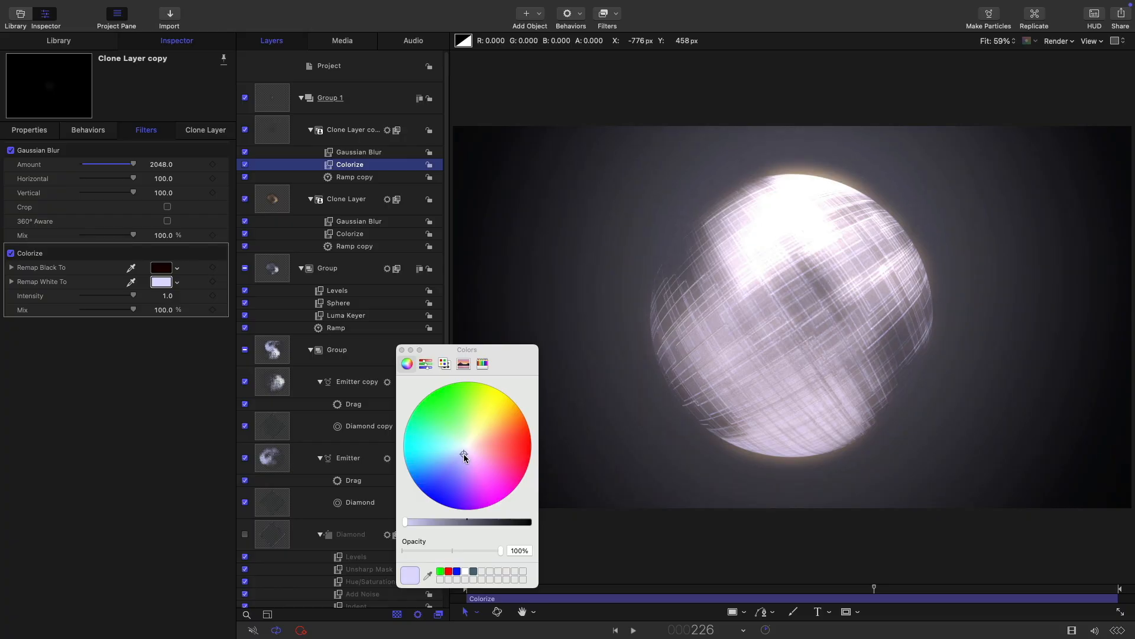
click(403, 350)
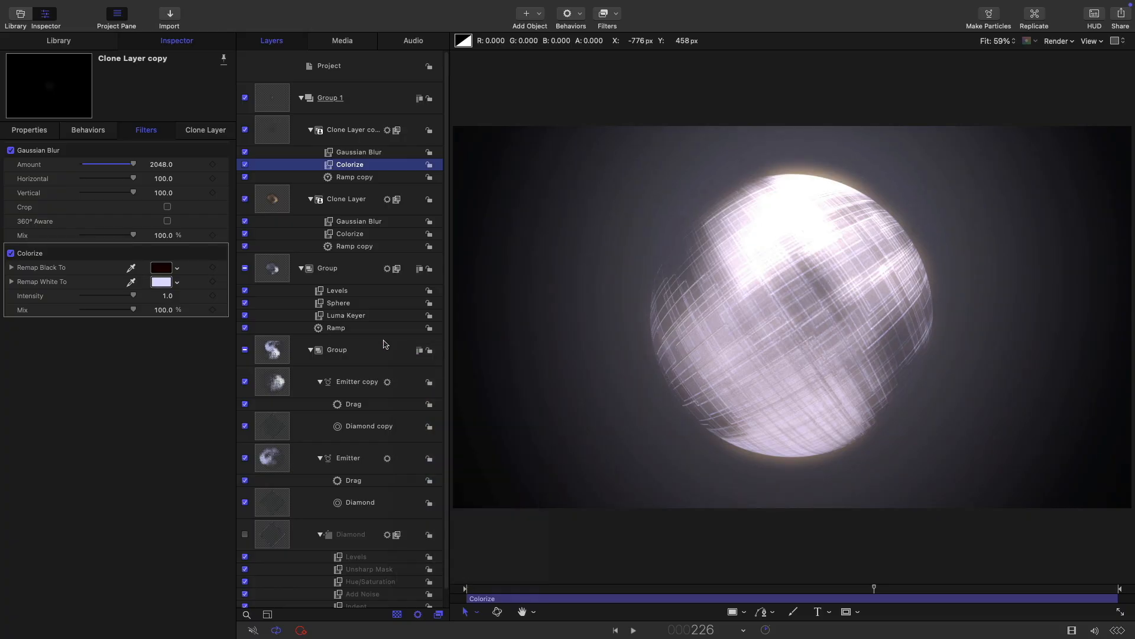
Step: Drop the clone copy's opacity to about 50% and the original Clone Layer's to about 28%
click(28, 131)
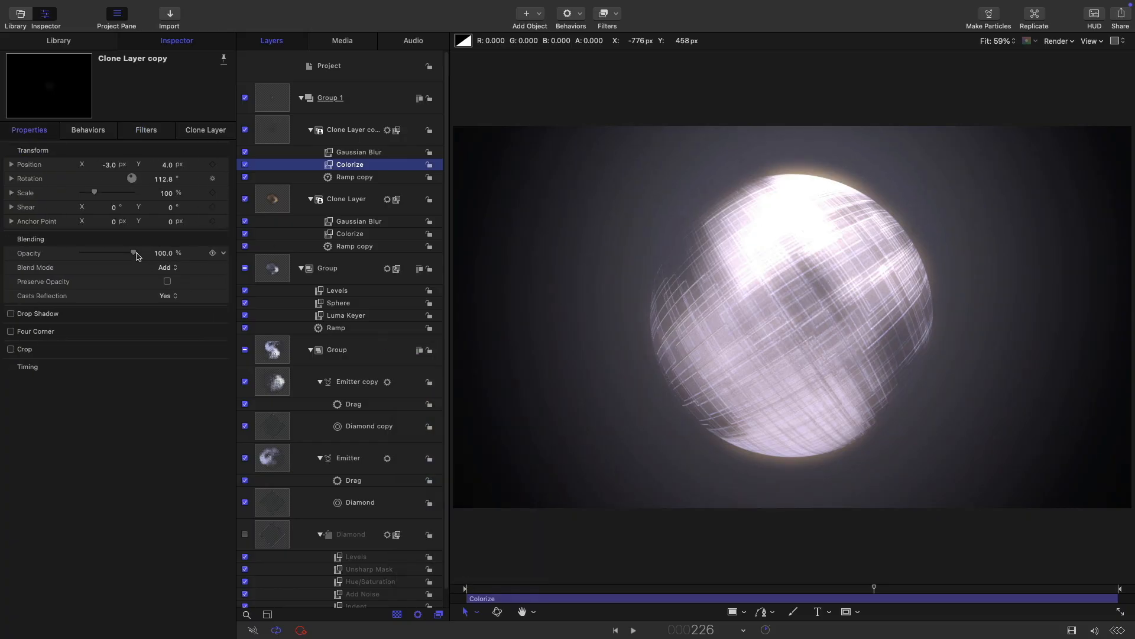
drag(135, 253, 111, 261)
click(634, 631)
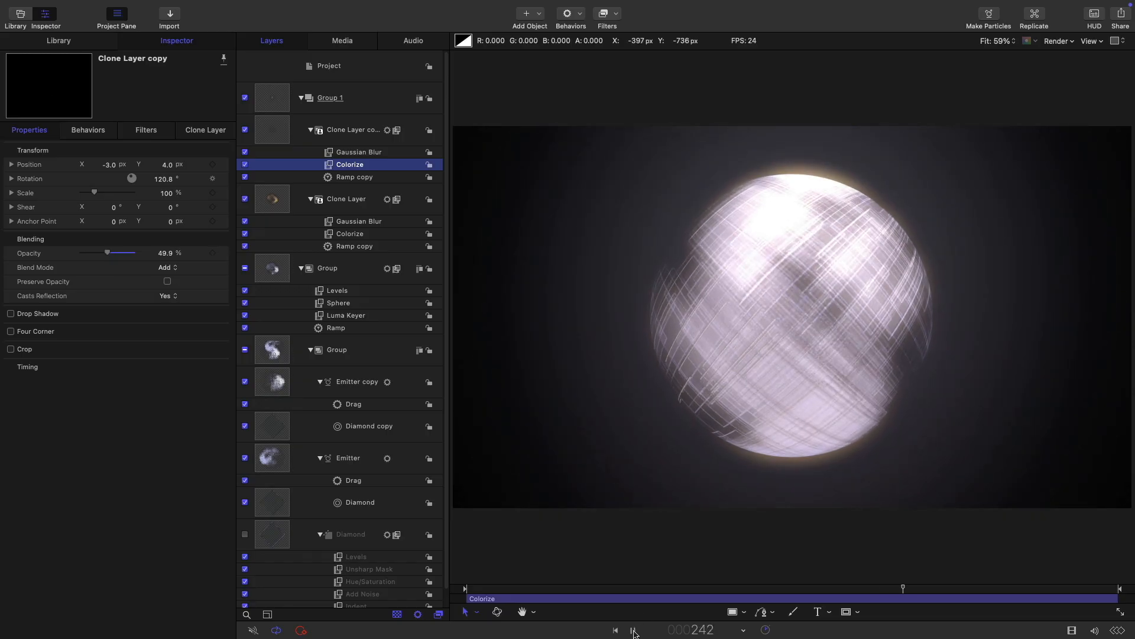
click(634, 630)
click(276, 200)
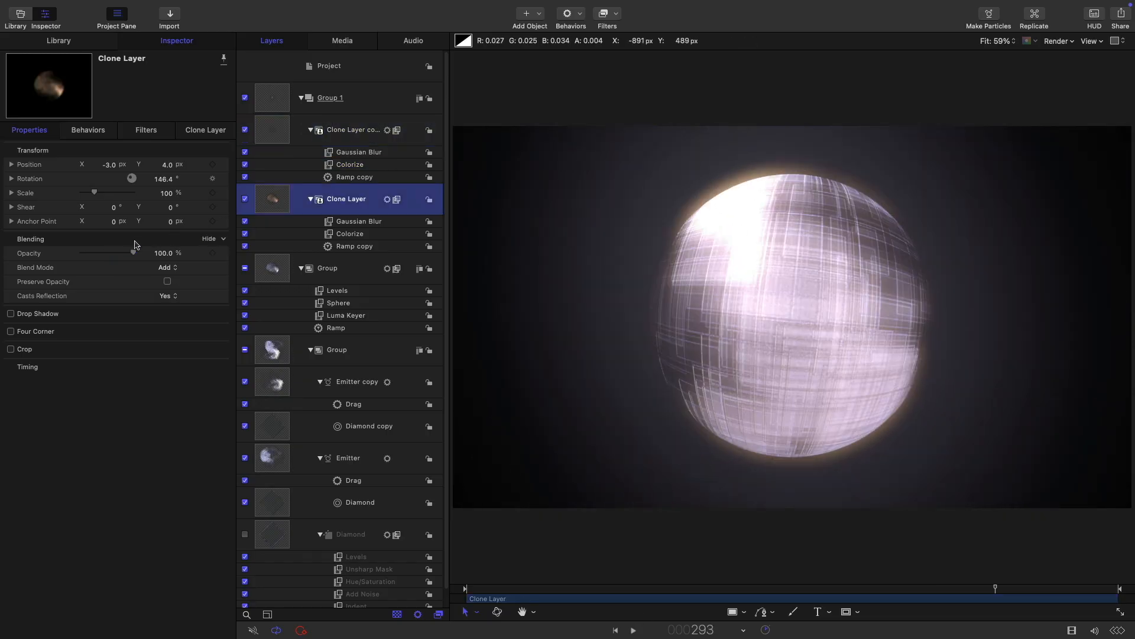
drag(136, 255, 97, 259)
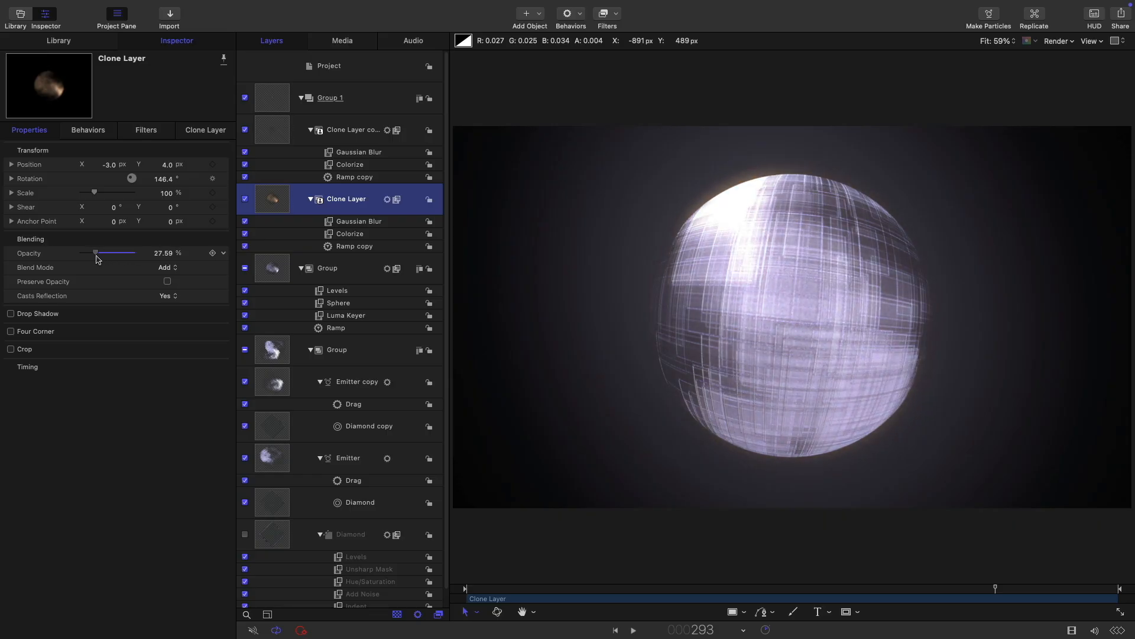
Step: Collapse Group 1 and the sphere Group, then add a Color Solid generator from the Library
click(301, 98)
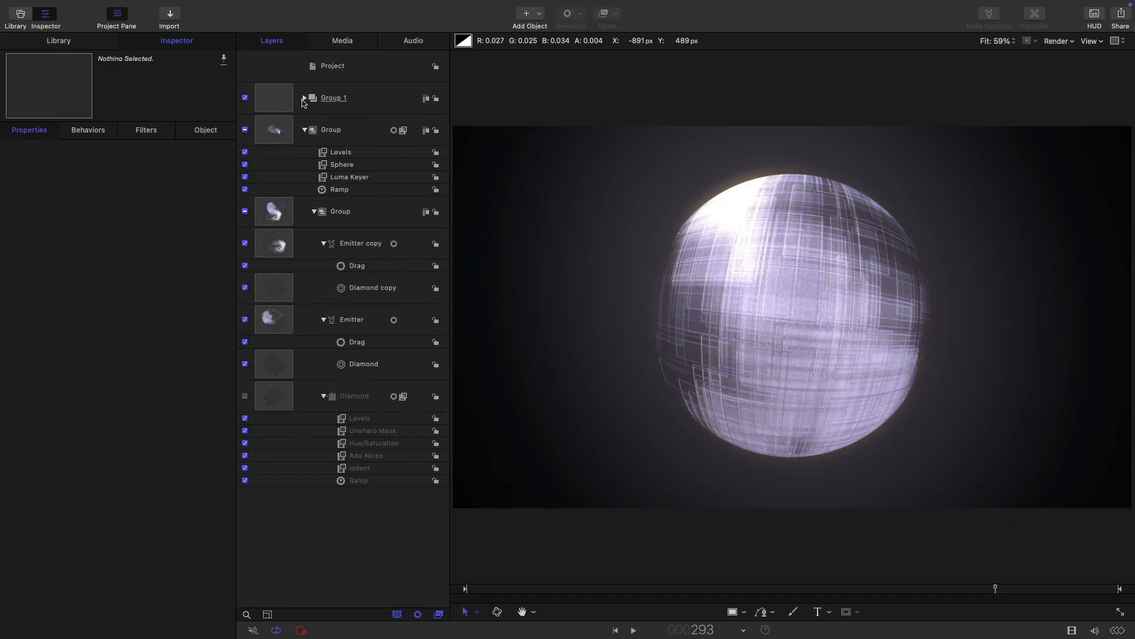
click(304, 131)
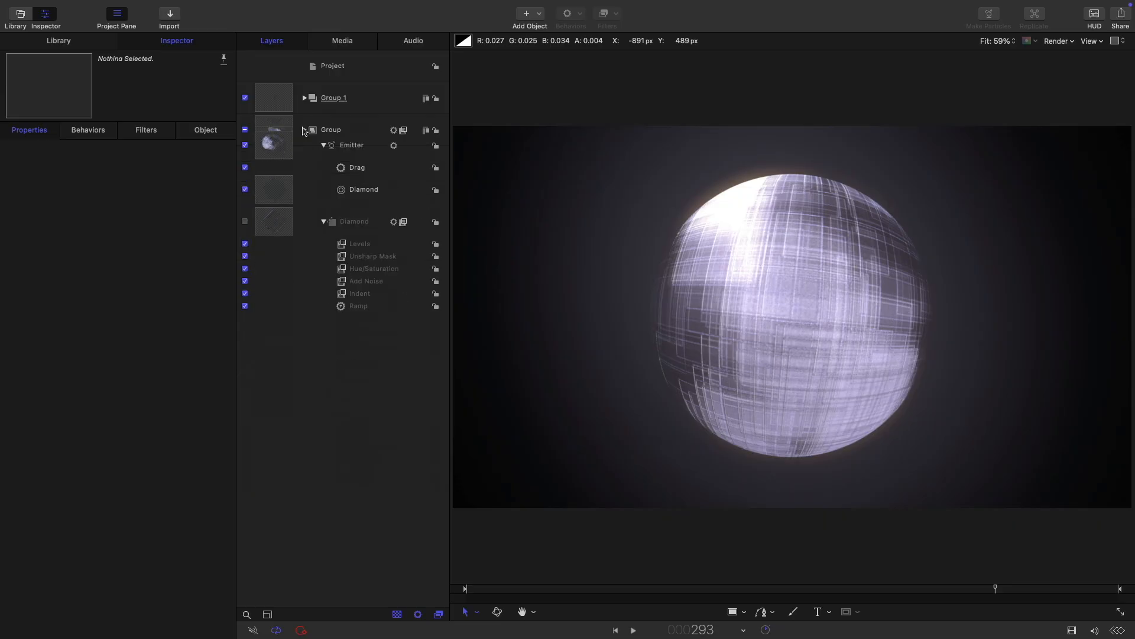
click(57, 41)
click(38, 165)
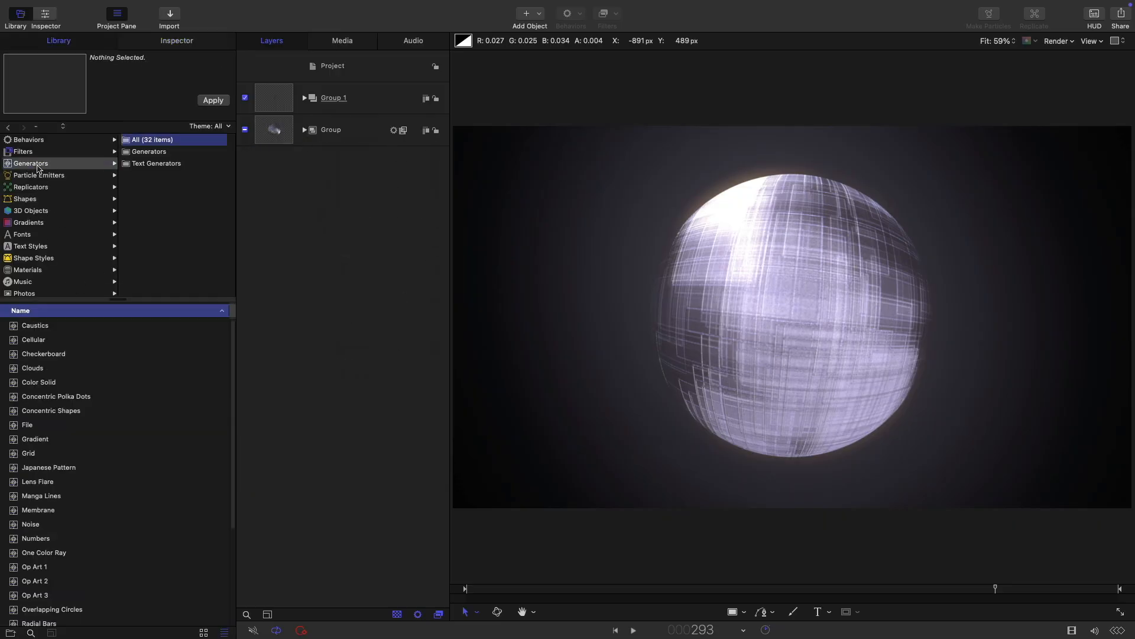
drag(14, 382, 283, 155)
Step: Set the Color Solid's colour to black and collapse Group 2
click(177, 41)
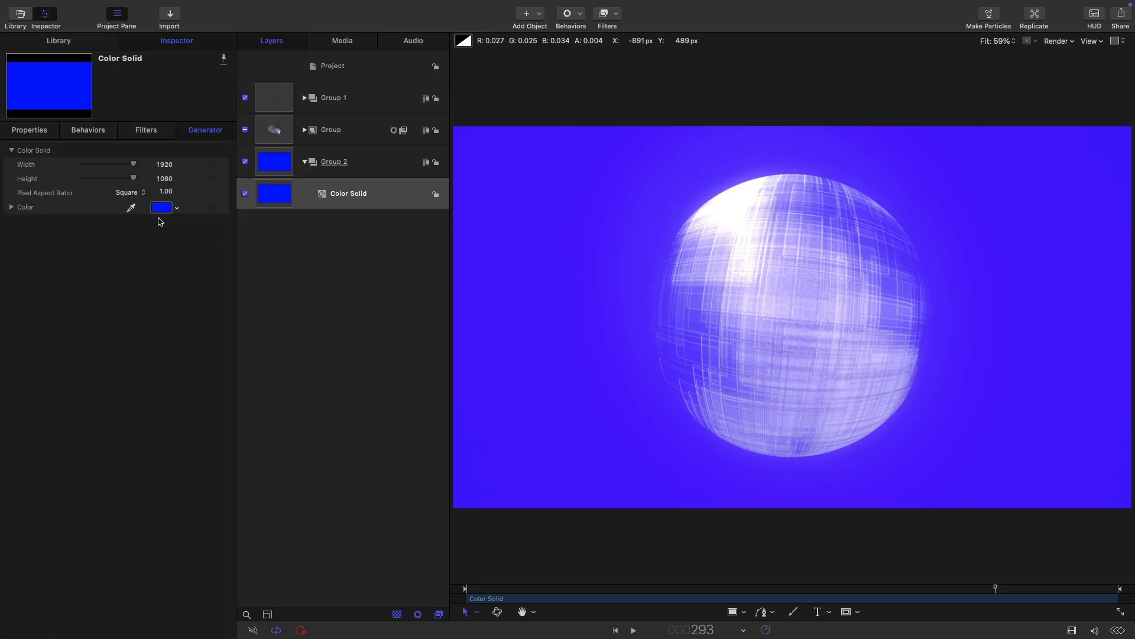
click(161, 207)
drag(497, 522, 629, 546)
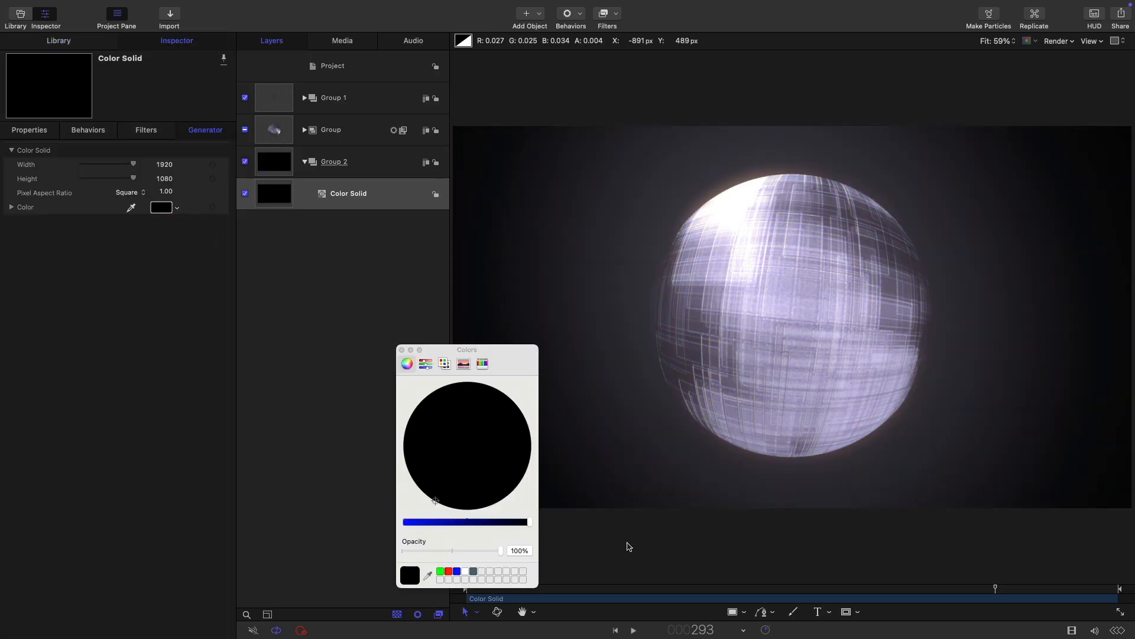
click(402, 350)
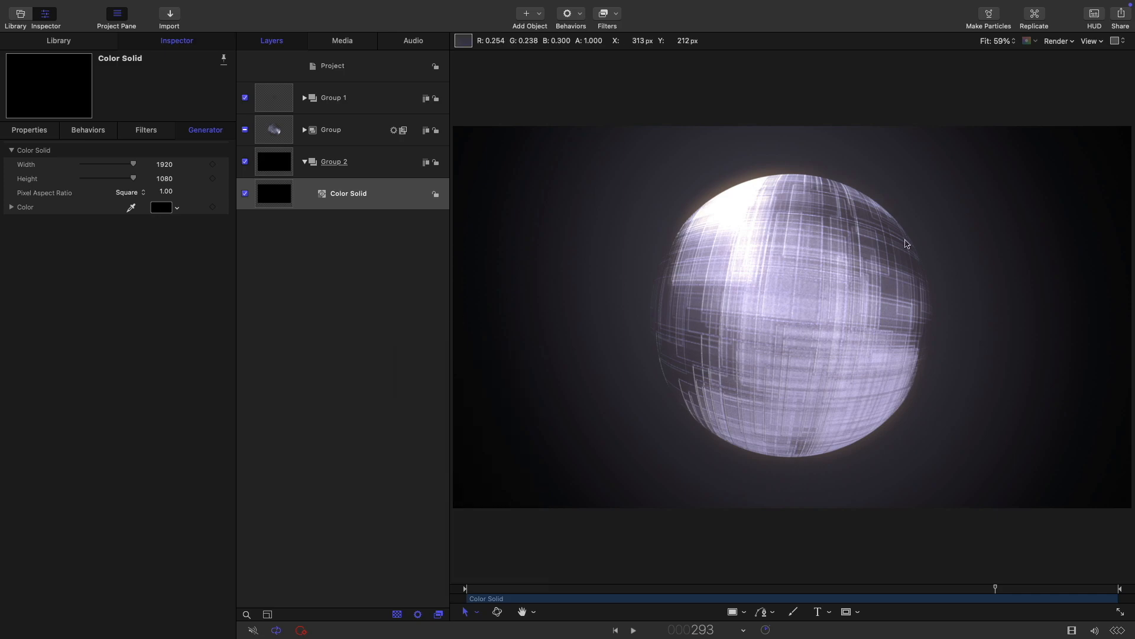
click(304, 163)
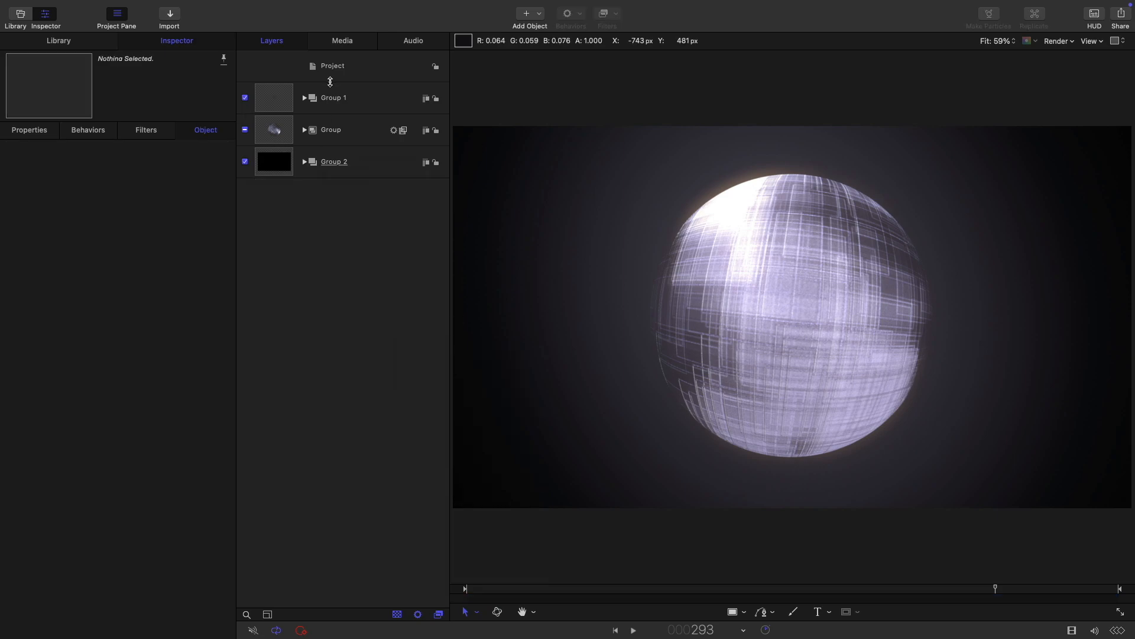
click(311, 64)
Step: Create a new Group 3 and place Dust05.png, found by searching 'dust' in Content, inside it
click(155, 6)
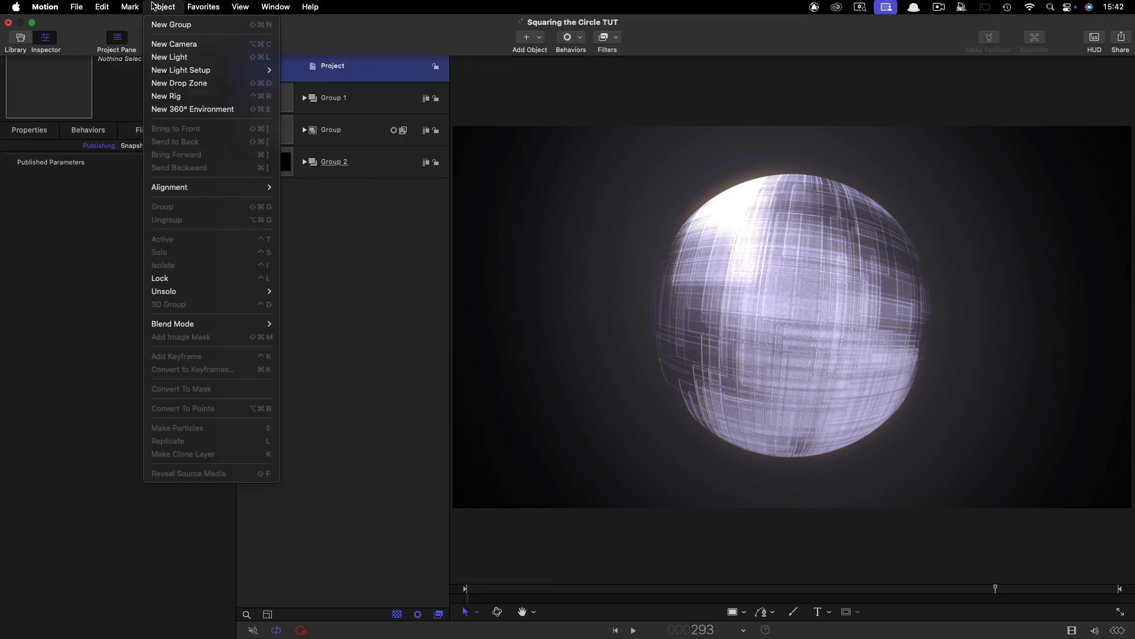
click(172, 24)
key(super+2)
scroll(50, 272, down, 3)
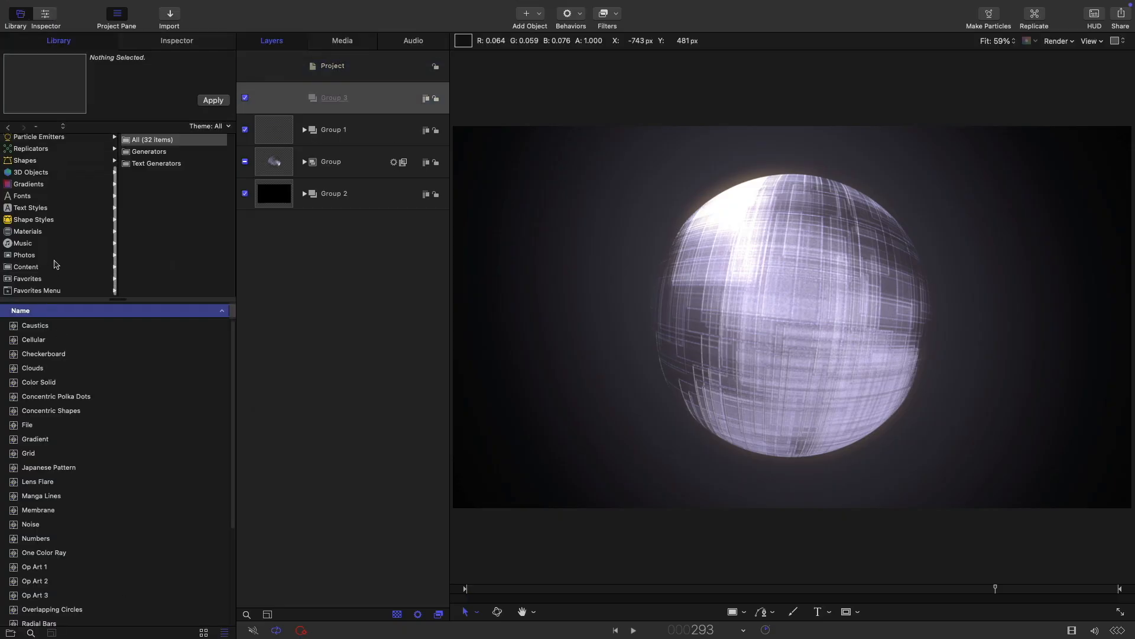
click(37, 268)
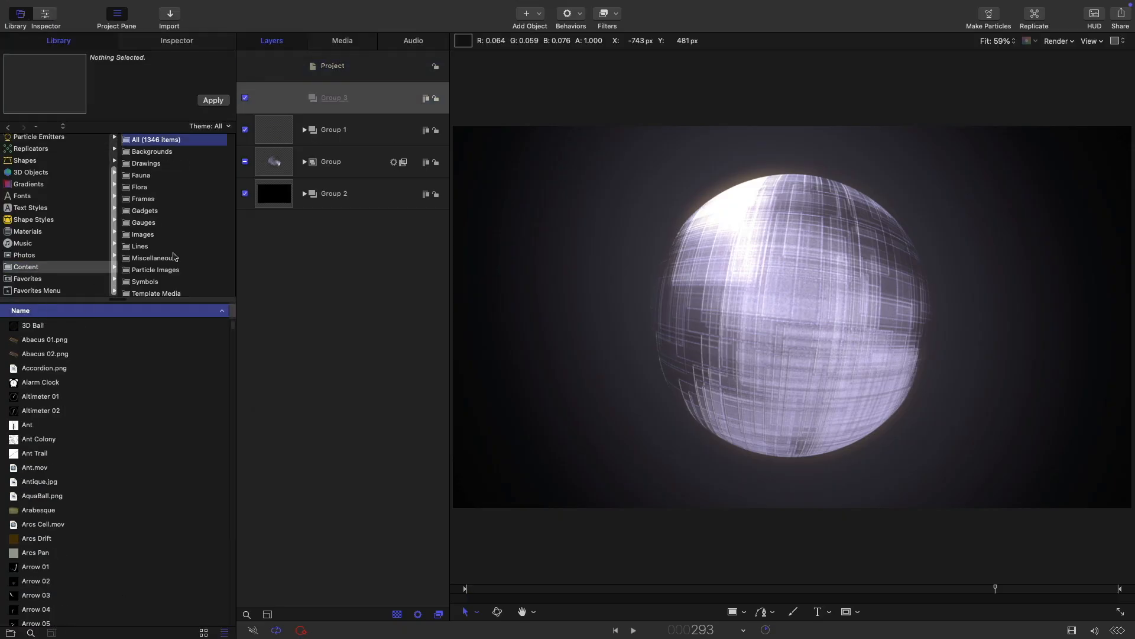
click(31, 633)
text(dust)
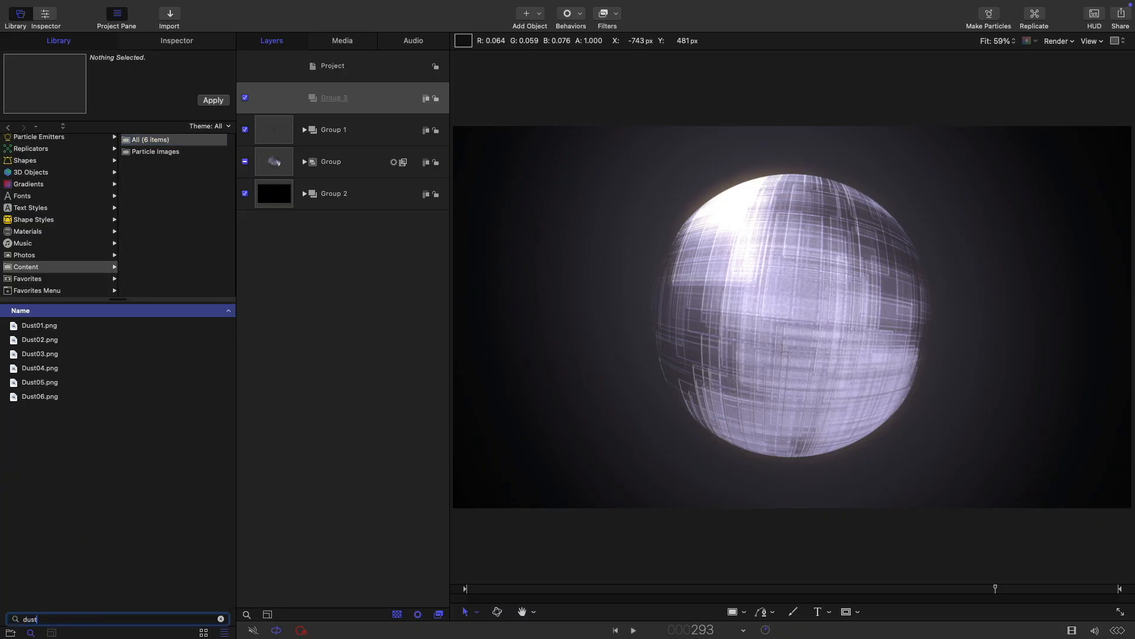
click(25, 381)
click(34, 396)
click(39, 384)
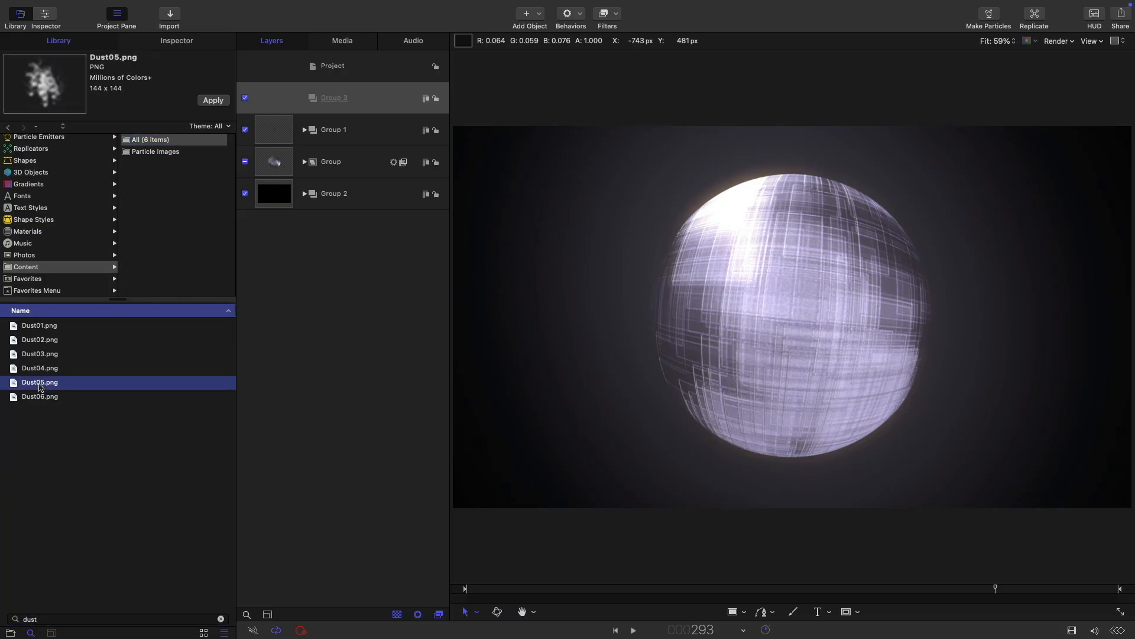
click(42, 369)
drag(43, 383, 311, 97)
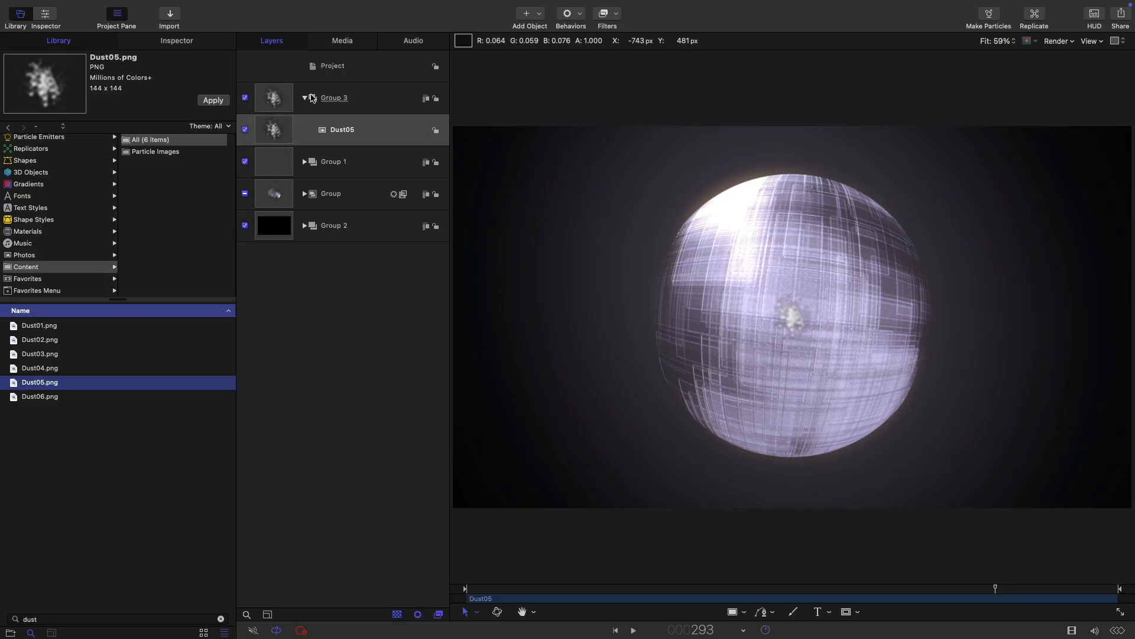
Step: Turn the Dust05 layer into a particle emitter with Make Particles
click(276, 129)
click(155, 6)
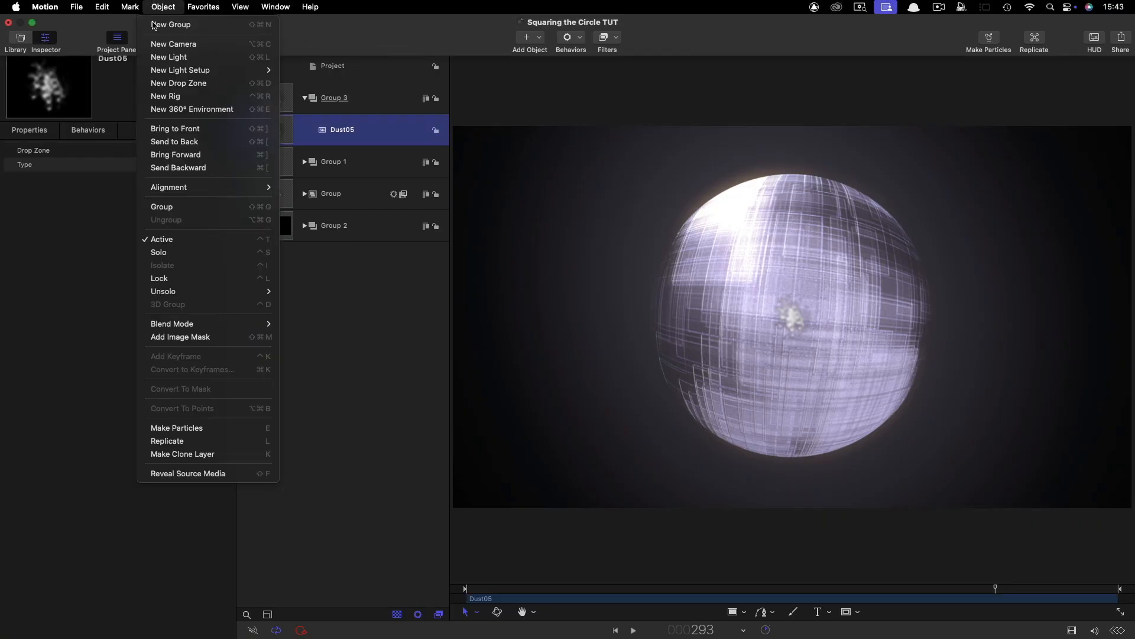
click(214, 427)
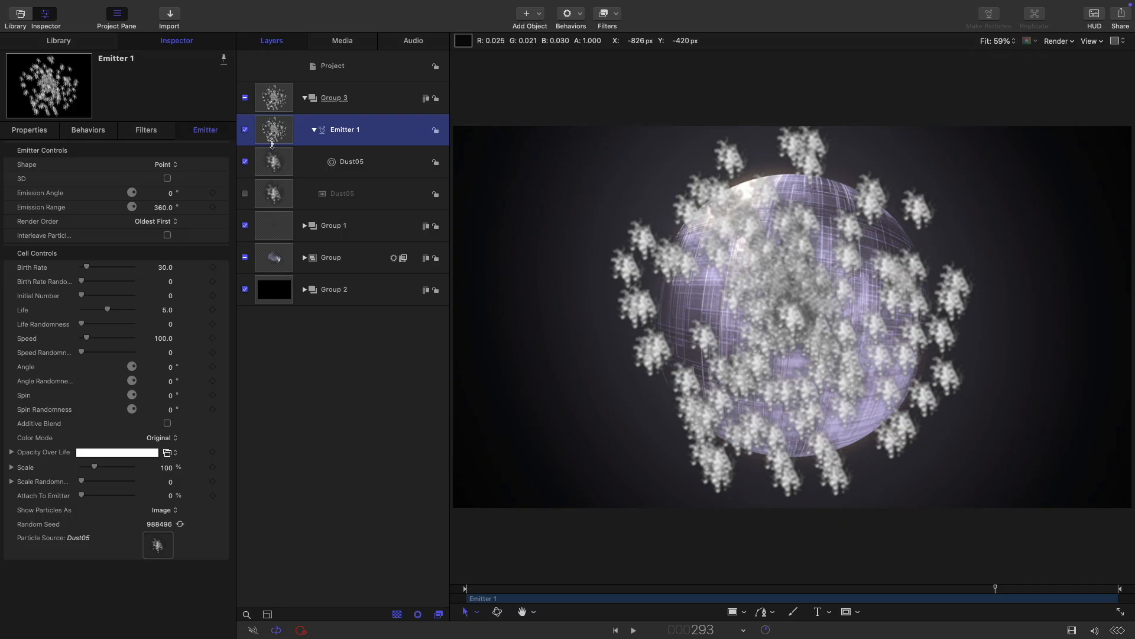
Step: Set Emitter 1's blend mode to Add
click(42, 132)
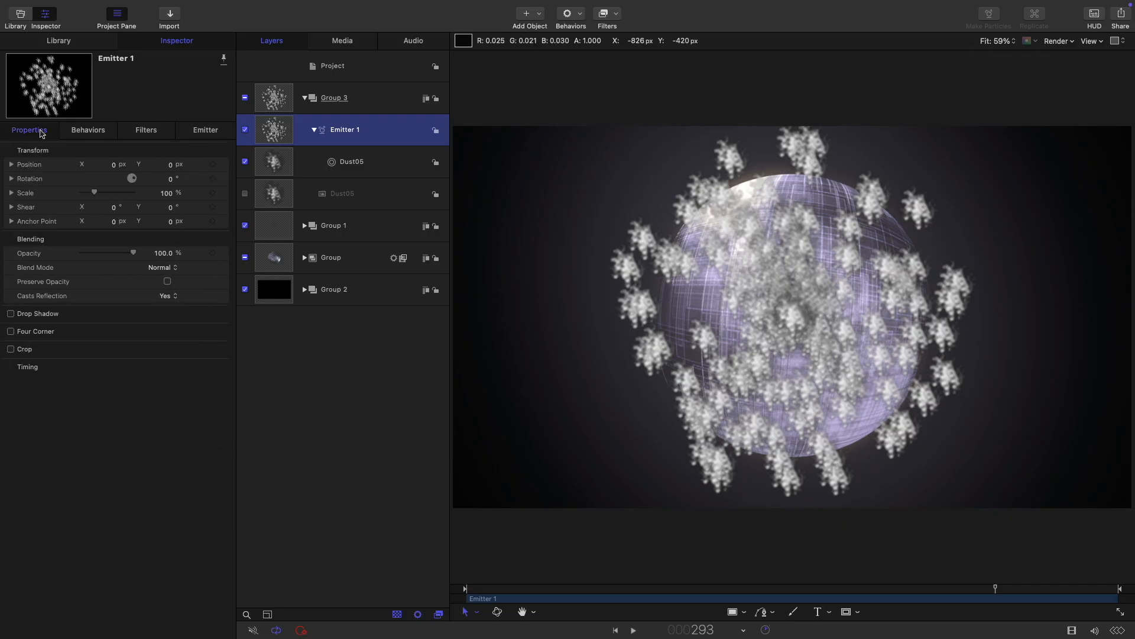
click(162, 267)
click(169, 360)
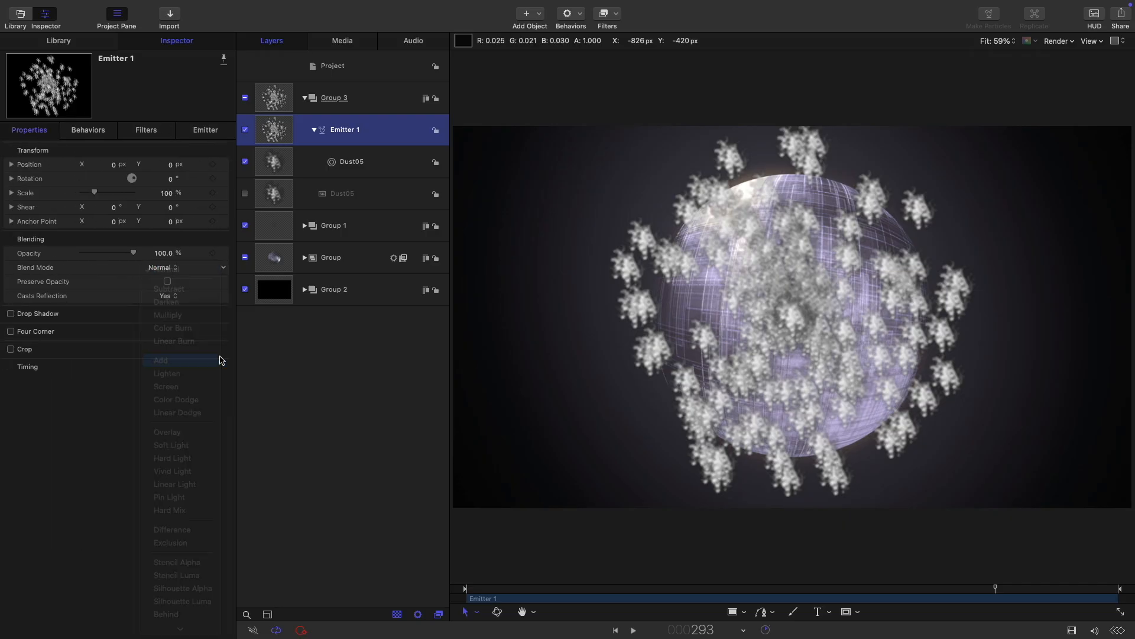
Step: Set the particle scale to 7% with scale randomness 20, then adjust the birth rate
click(205, 130)
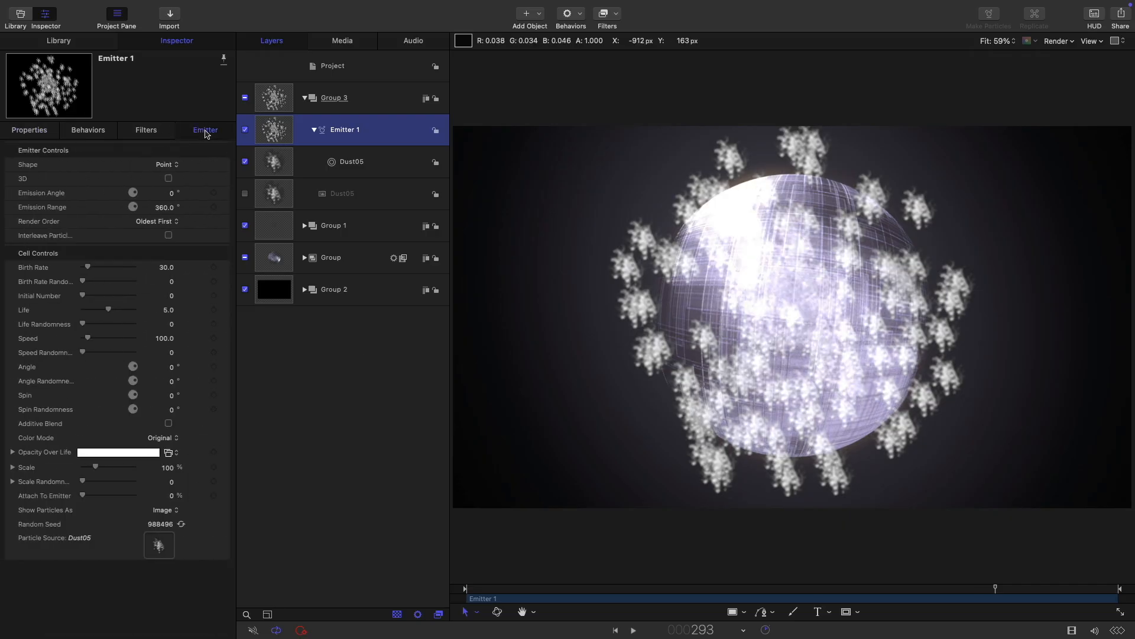
click(168, 468)
text(7)
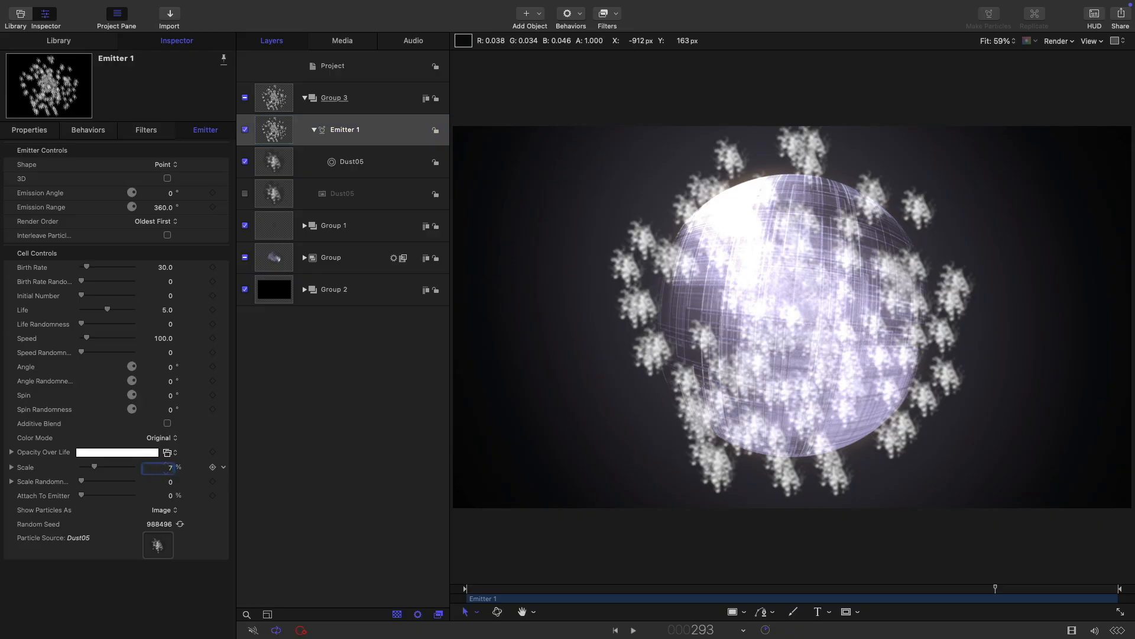
key(Tab)
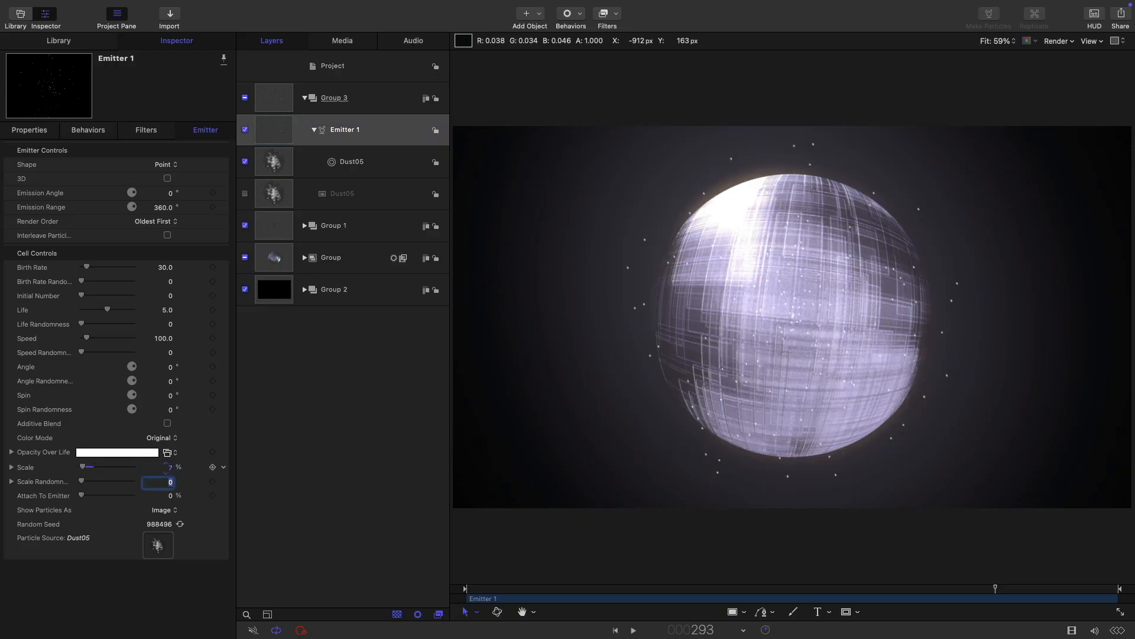
key(Return)
double_click(165, 267)
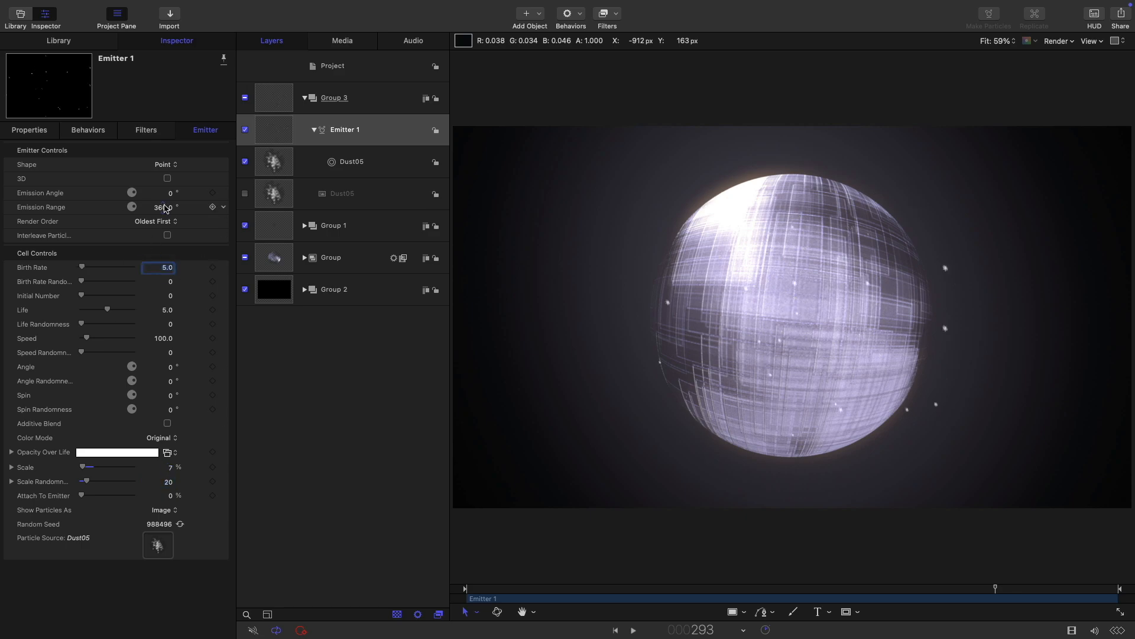
Step: Make the dust emitter a 1920-size Rectangle with Random Fill arrangement
click(162, 166)
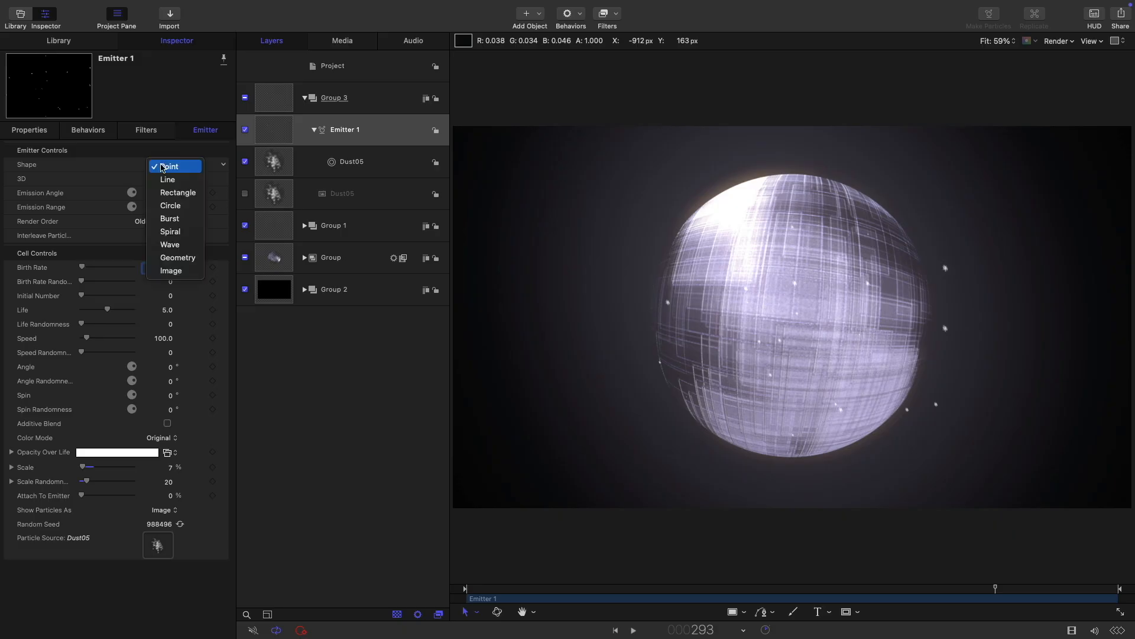
click(177, 188)
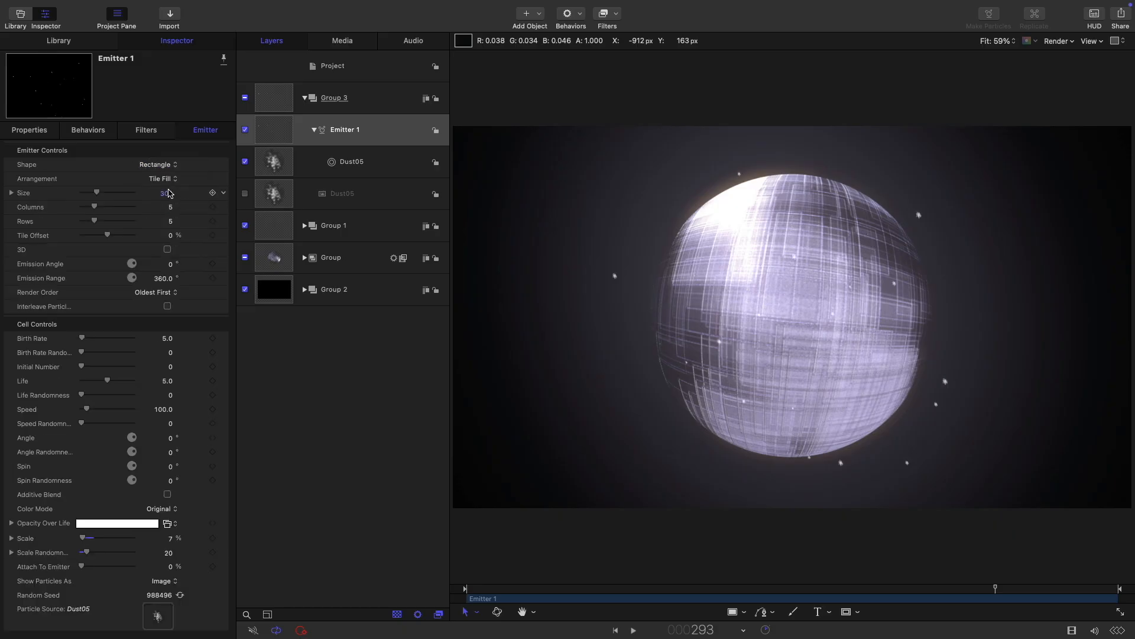
click(162, 180)
click(165, 198)
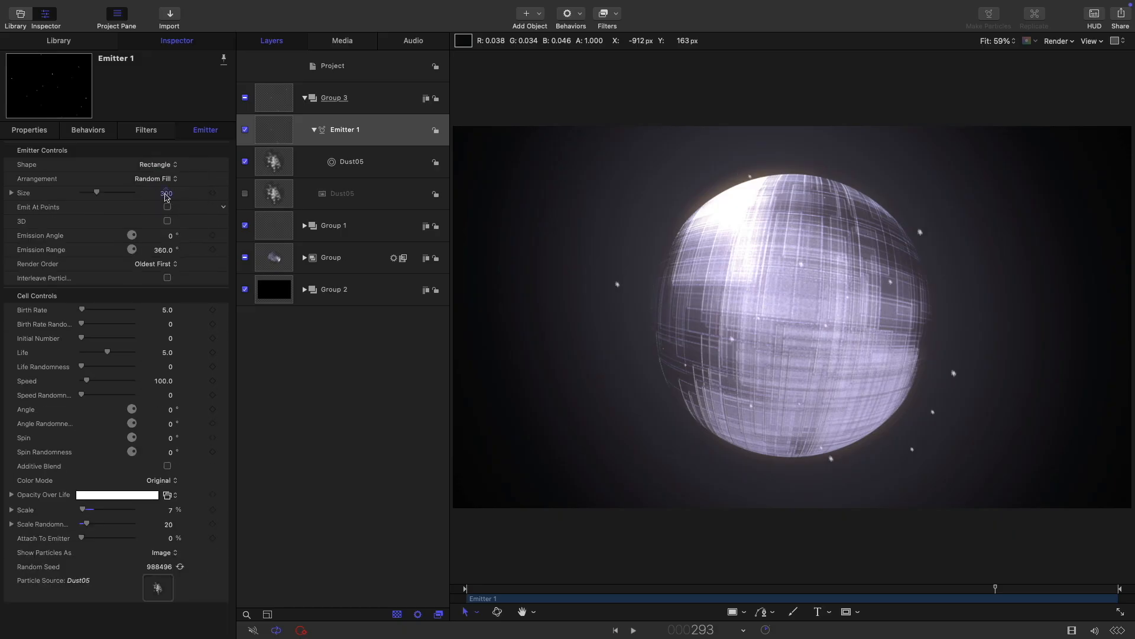
click(166, 193)
text(1920)
key(Return)
Step: Set particle speed to 2, speed randomness to 20, and birth rate to 4
click(164, 380)
text(2)
key(Return)
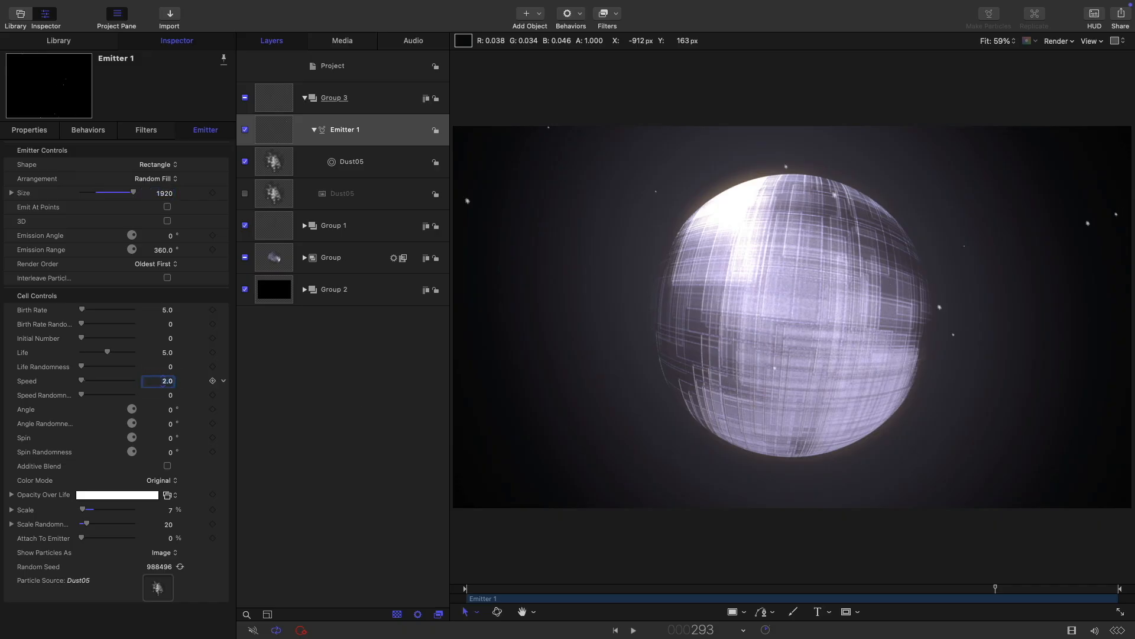
key(Tab)
text(20.0)
click(168, 309)
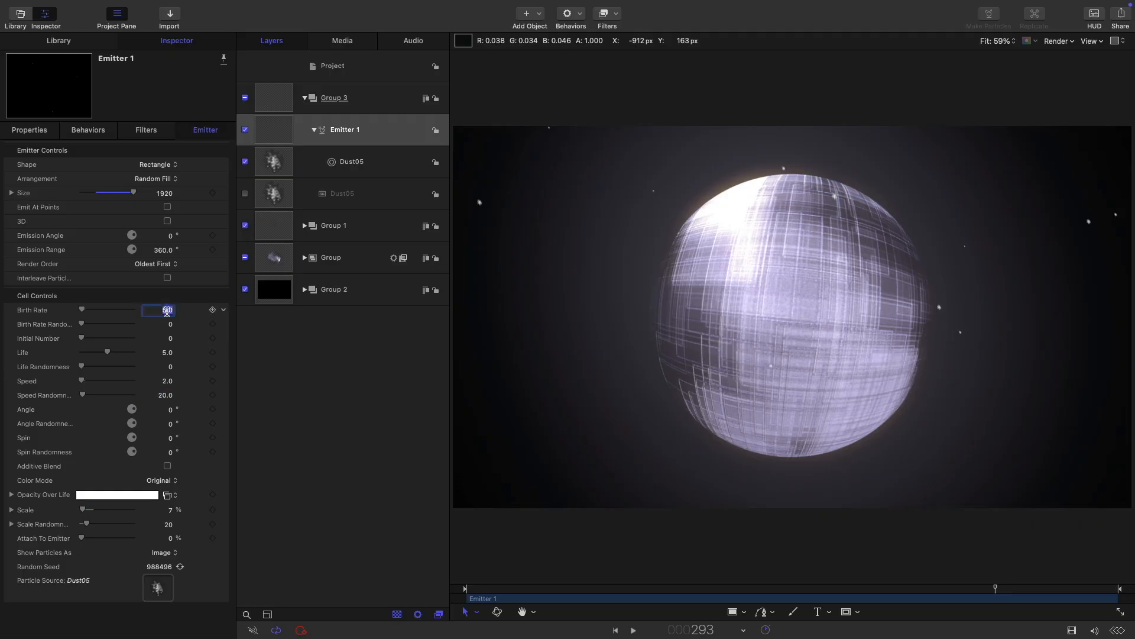
text(4.)
key(Return)
Step: Randomize angle by 360 and spin by 30, and raise speed randomness to 30
click(170, 423)
text(360)
key(Return)
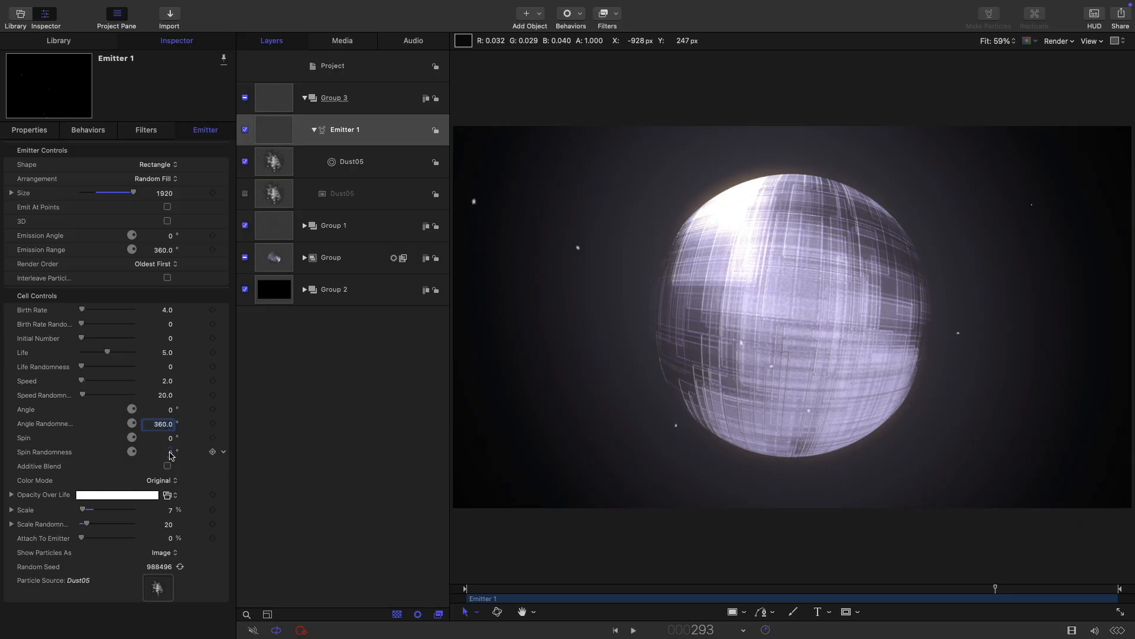
click(170, 453)
click(616, 630)
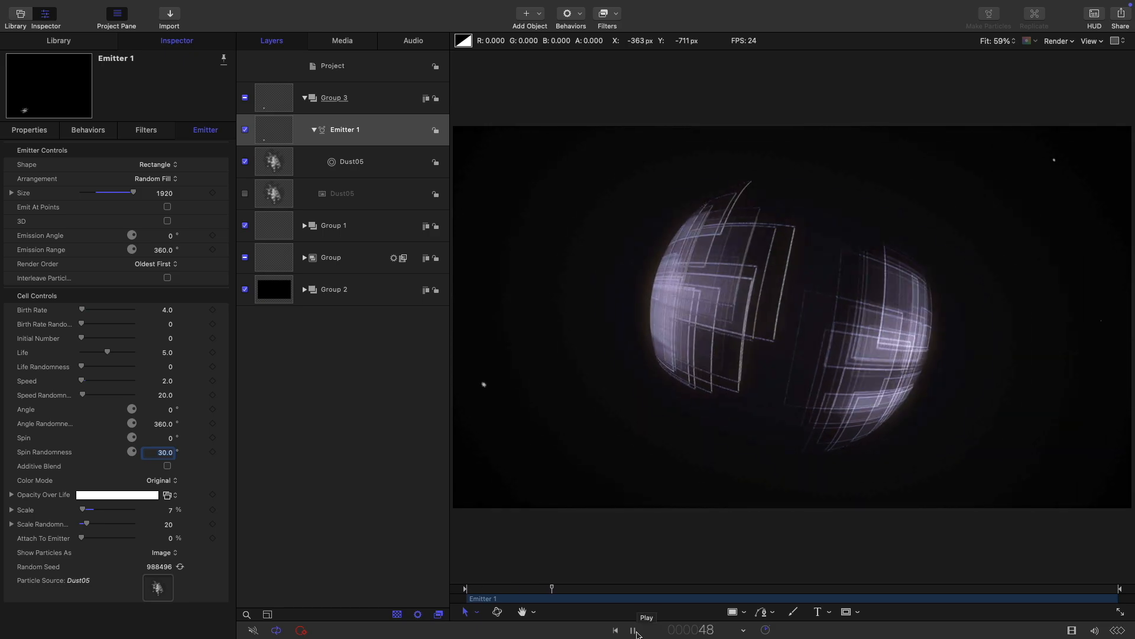
click(166, 397)
text(30)
key(Return)
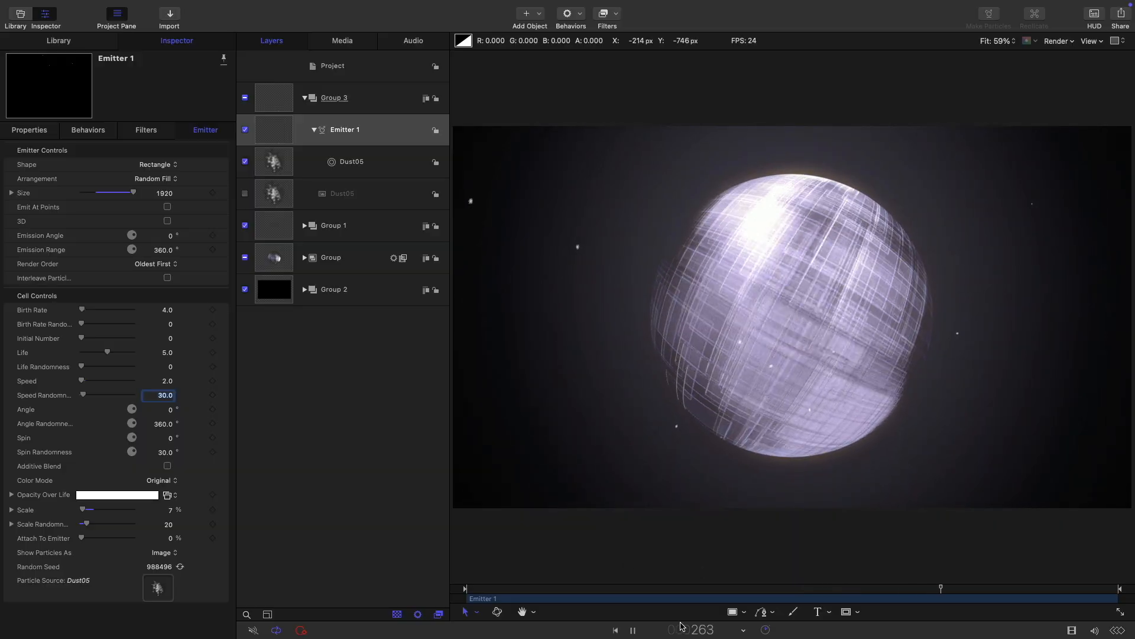
key(space)
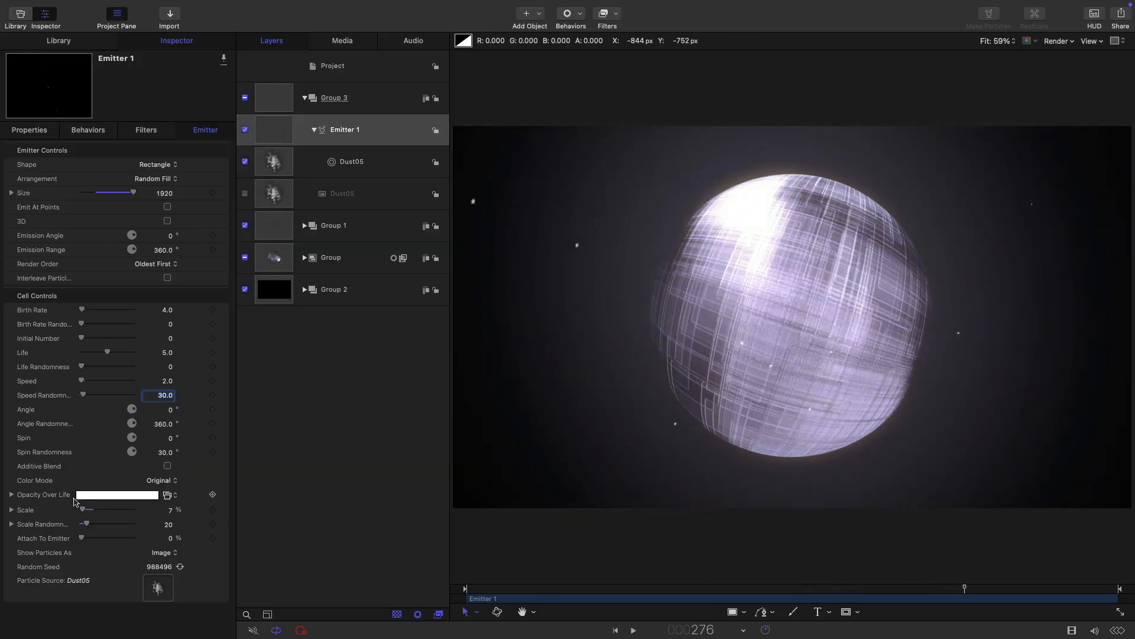
Step: Set both Opacity Over Life end stops to 0% so dust fades in and out, then preview
click(11, 494)
click(107, 509)
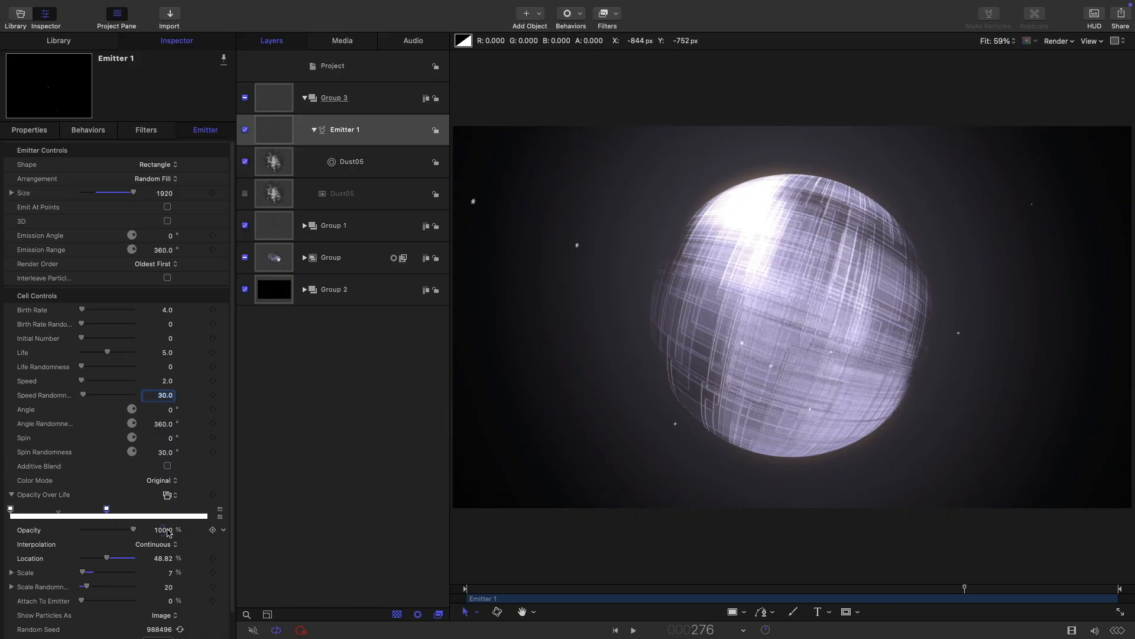
click(211, 518)
drag(133, 530, 5, 520)
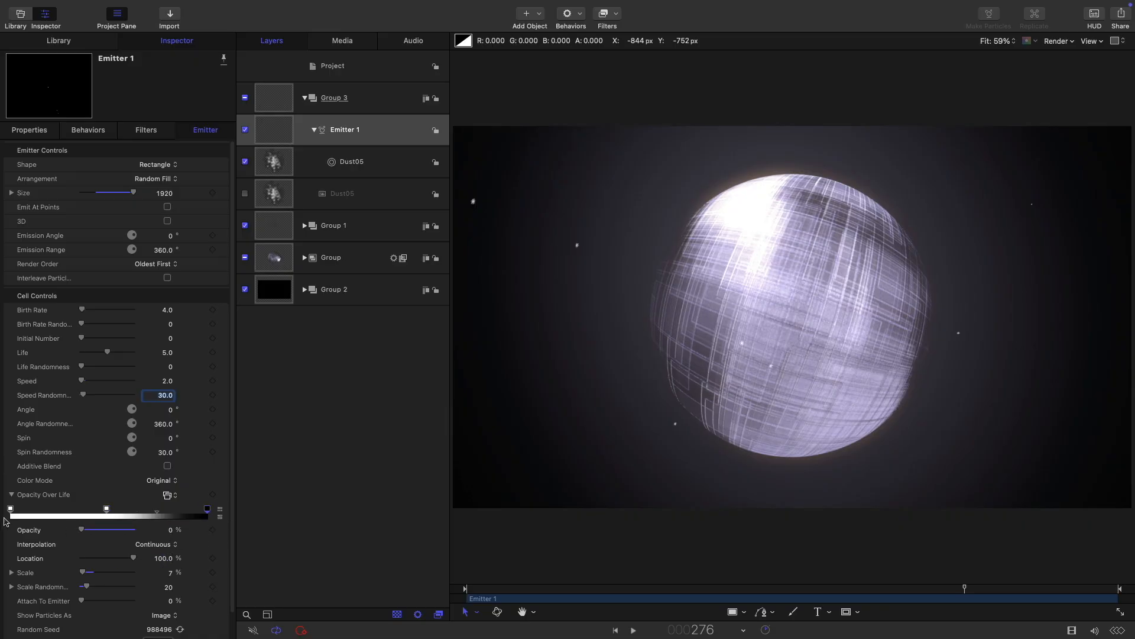
click(10, 509)
drag(131, 530, 6, 530)
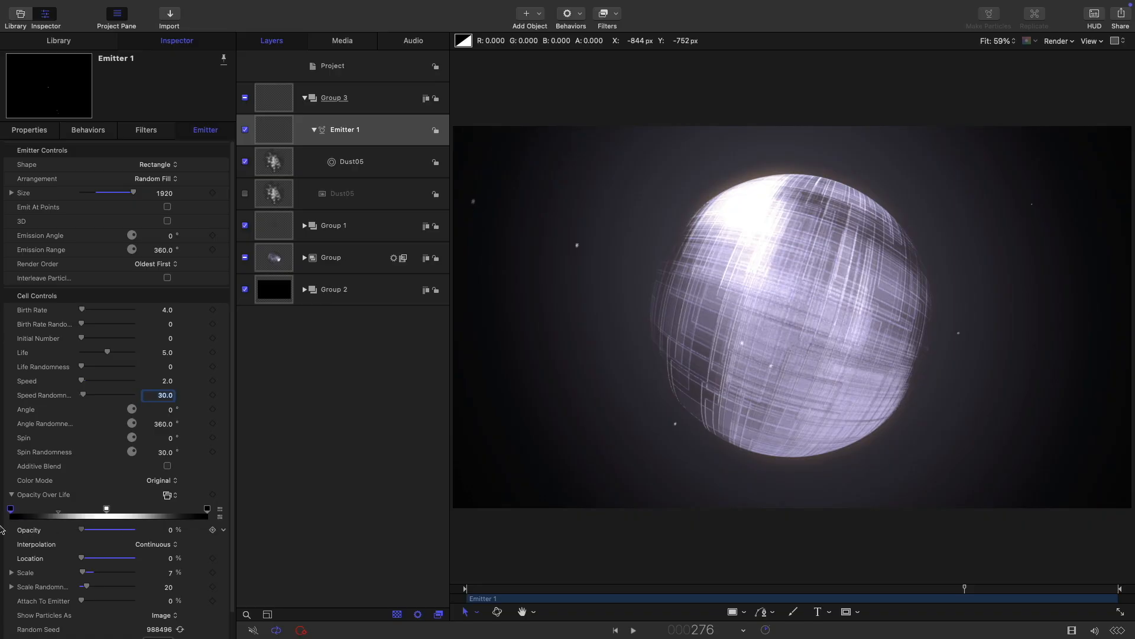
click(633, 630)
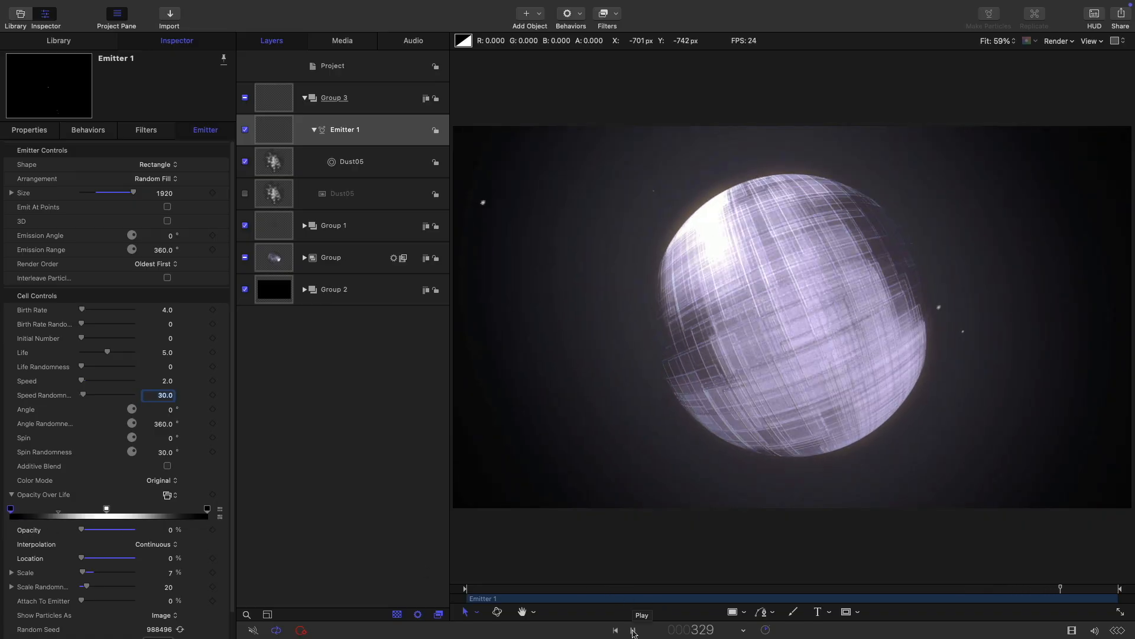
click(633, 630)
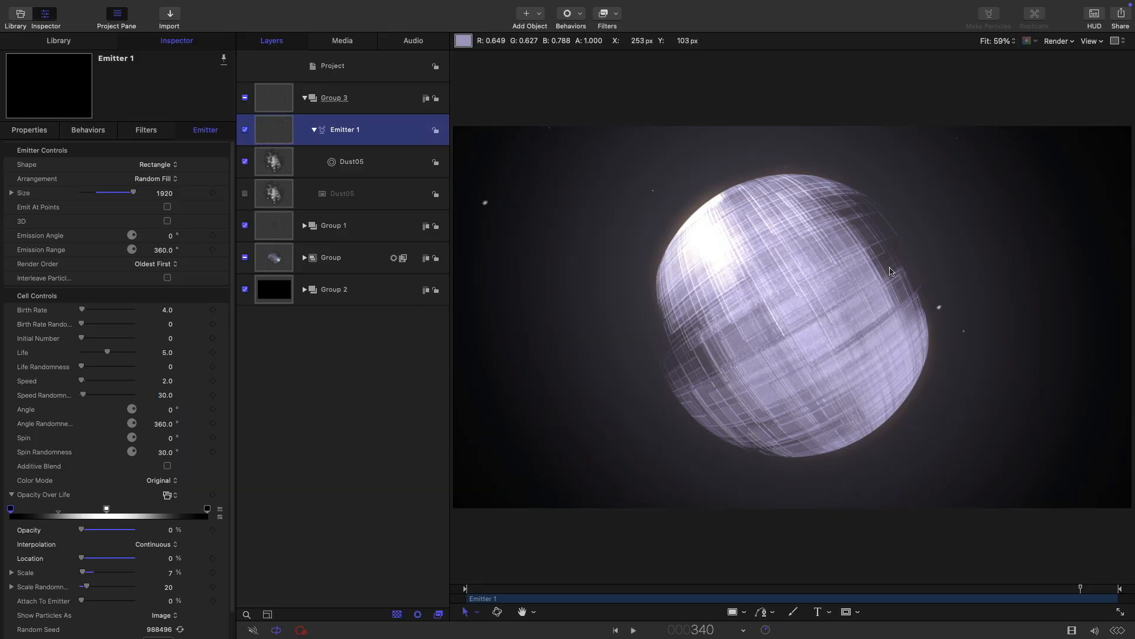
click(855, 613)
Step: Draw a circle mask over the sphere, invert it, and set its feather to 459
click(878, 539)
drag(794, 317, 794, 317)
drag(895, 419, 932, 448)
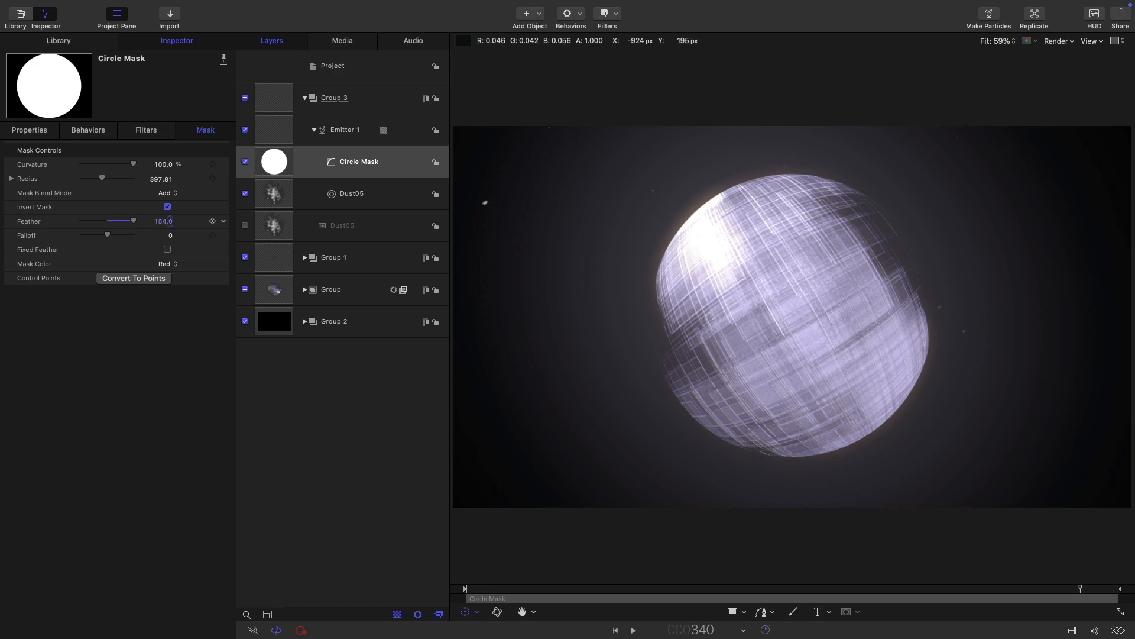
drag(170, 221, 597, 634)
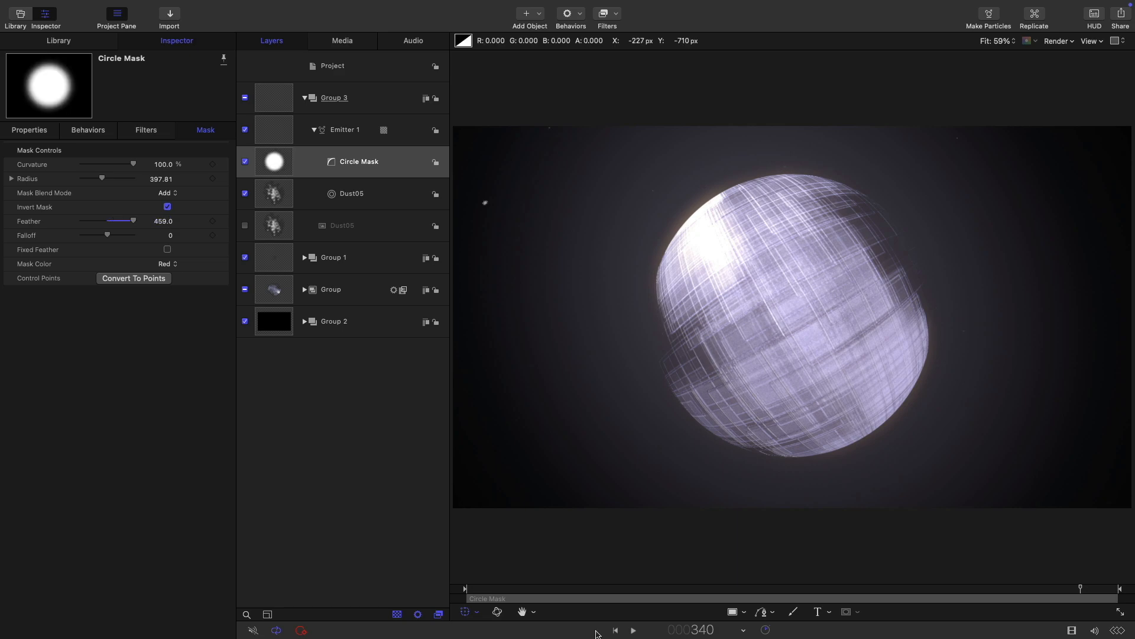
click(615, 631)
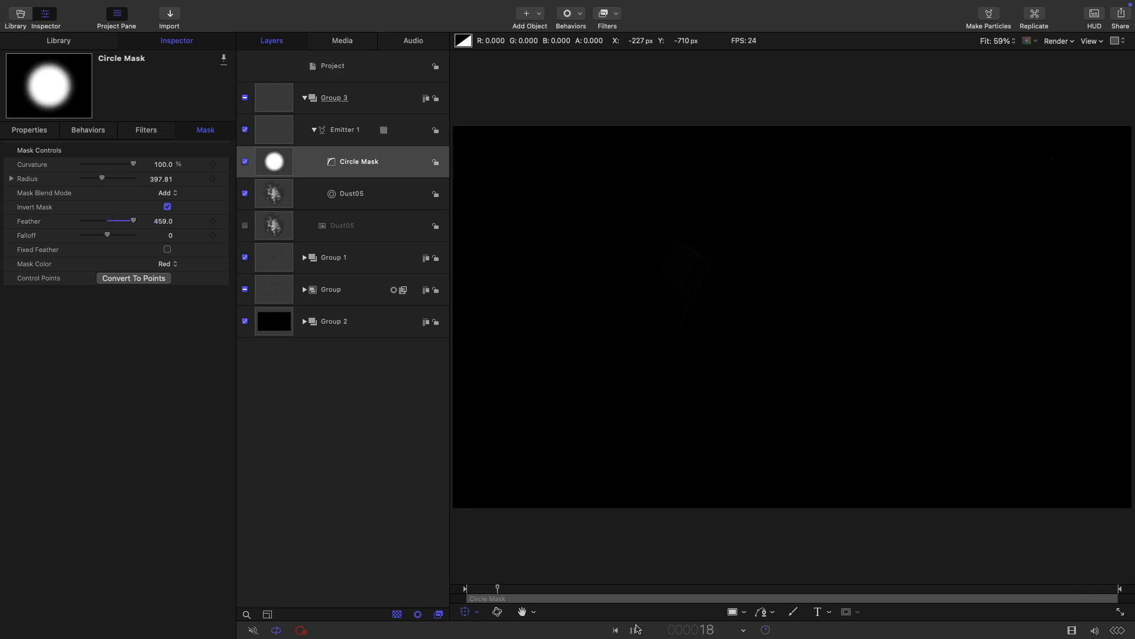